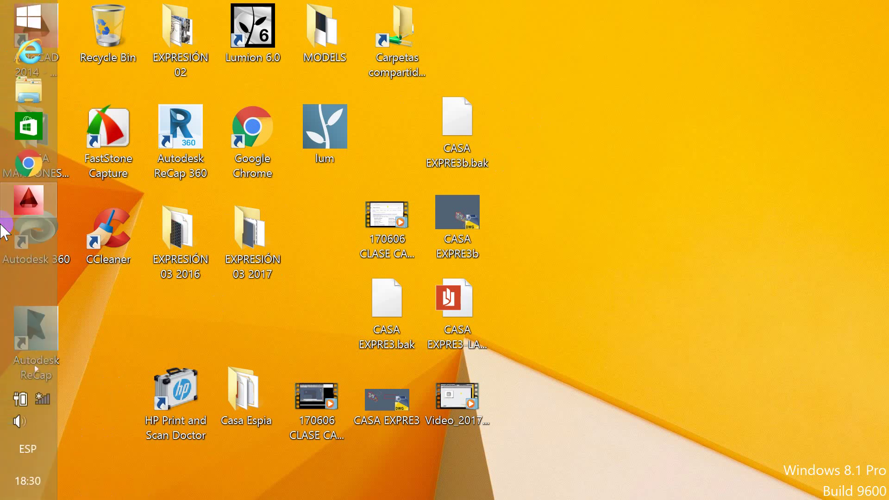
Restore the AutoCAD 2014 window showing the empty Drawing1 from the taskbar
{"action": "left_click", "coordinate": [28, 199]}
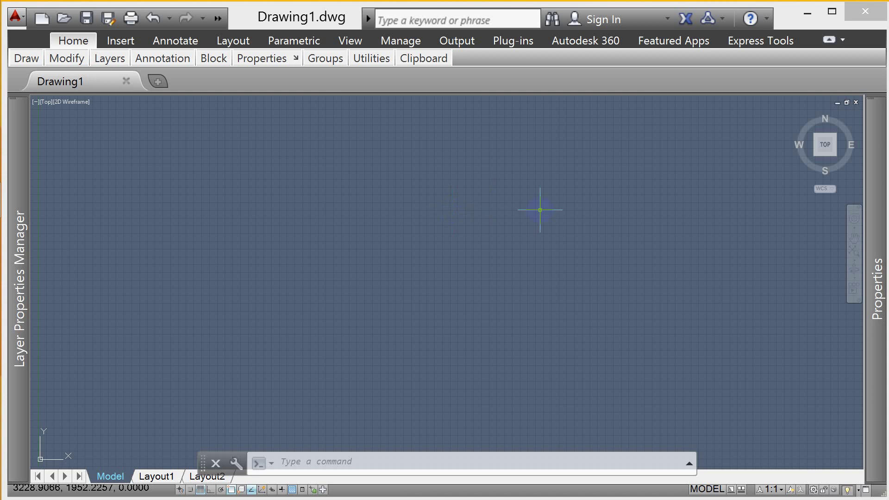
Turn on Ortho Mode, then start a polyline at one point and cancel it
{"action": "left_click", "coordinate": [58, 491]}
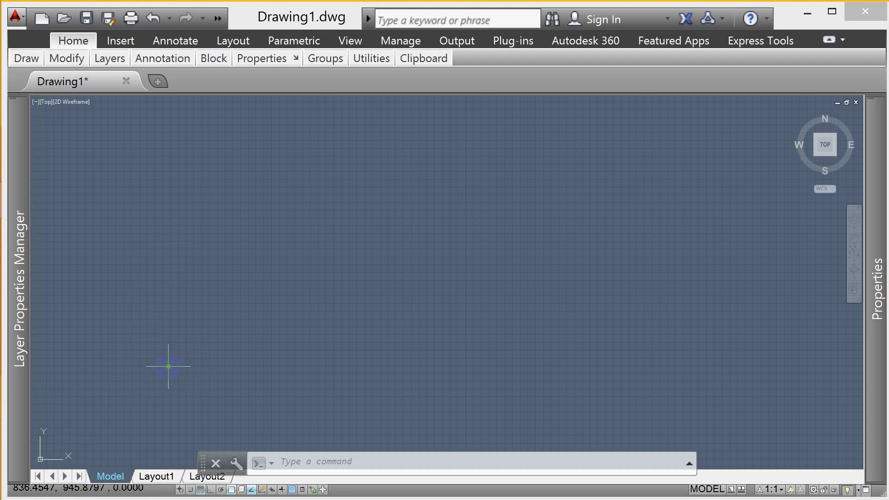
{"action": "left_click", "coordinate": [211, 489]}
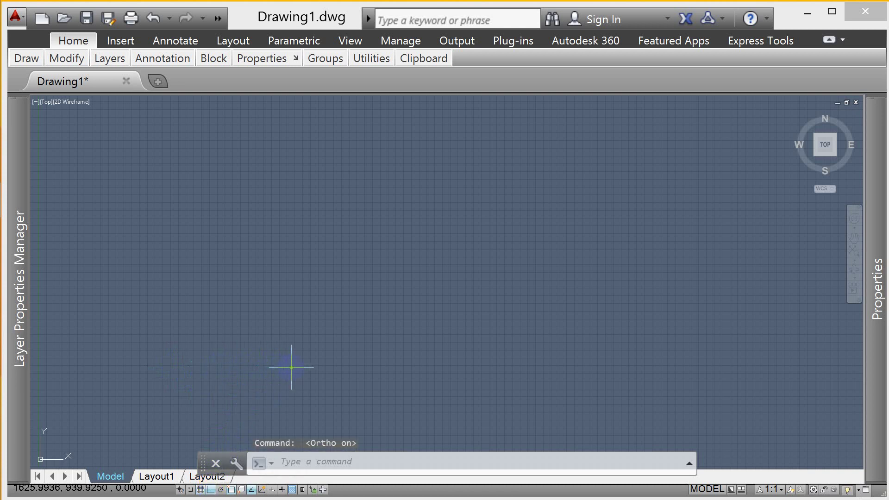
{"action": "type", "text": "pl"}
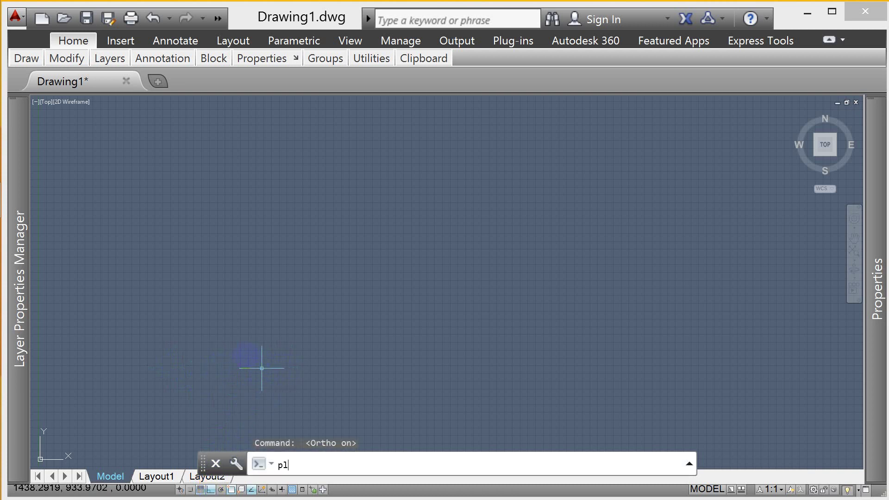
{"action": "key", "text": "Return"}
{"action": "left_click", "coordinate": [249, 336]}
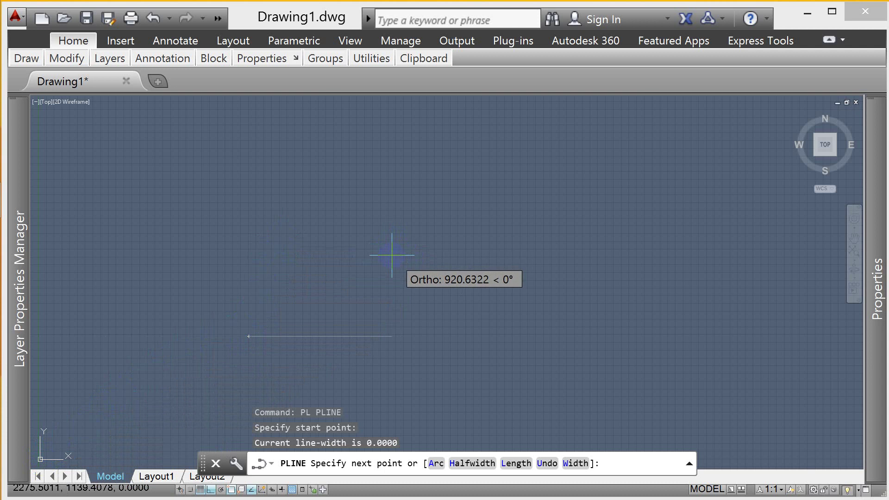
{"action": "key", "text": "Escape"}
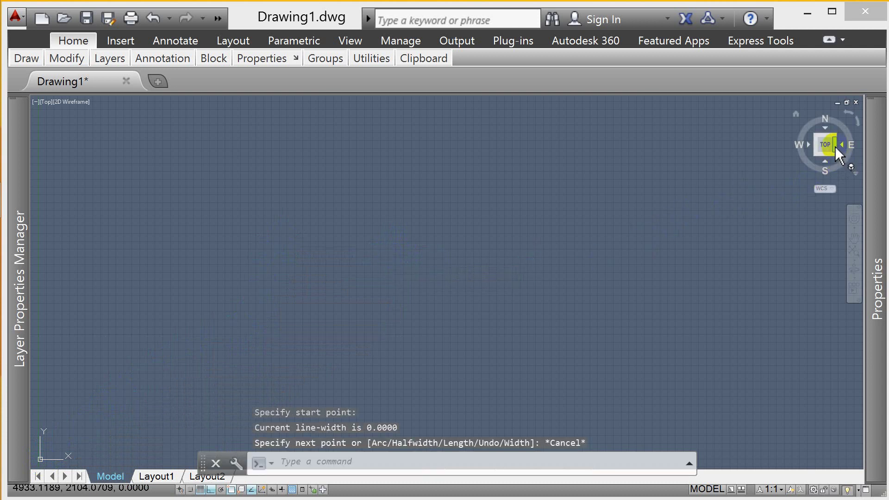
{"action": "left_click", "coordinate": [835, 154]}
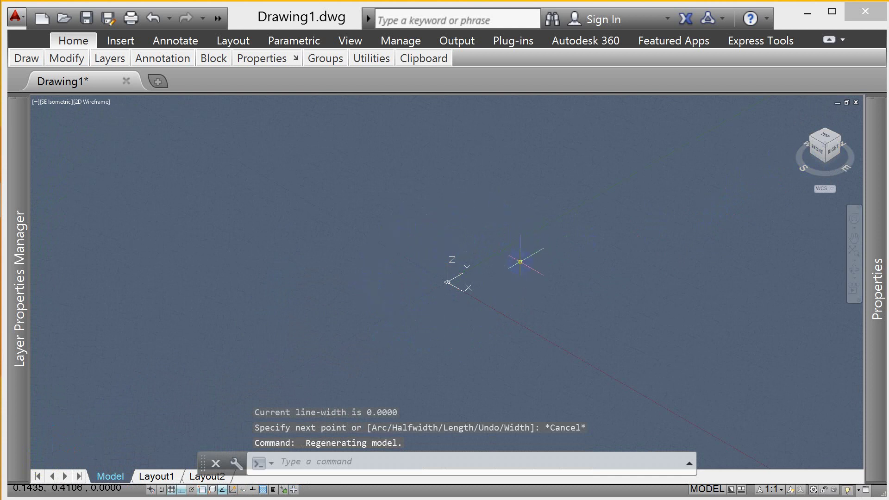
{"action": "type", "text": "pl"}
{"action": "key", "text": "Return"}
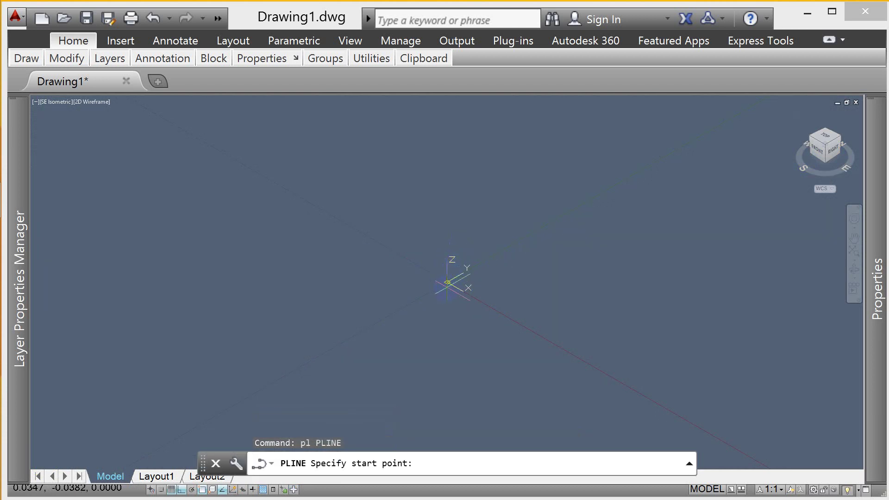
{"action": "left_click", "coordinate": [447, 281]}
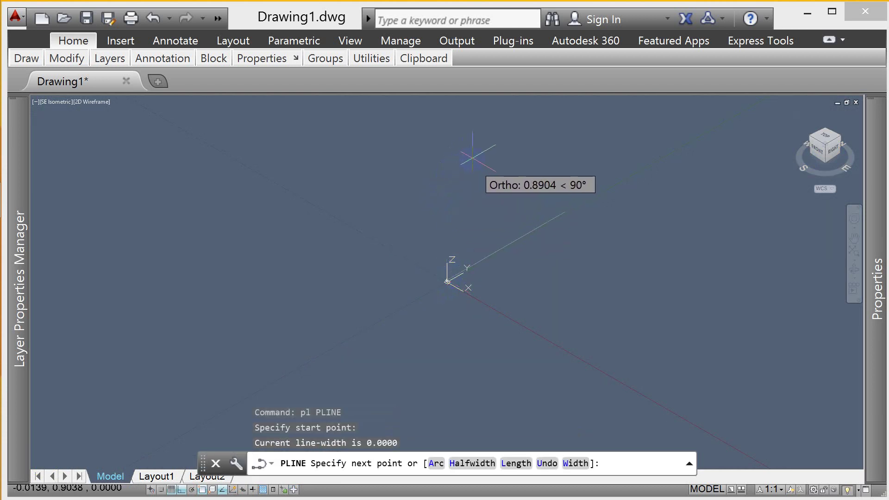
{"action": "key", "text": "Escape"}
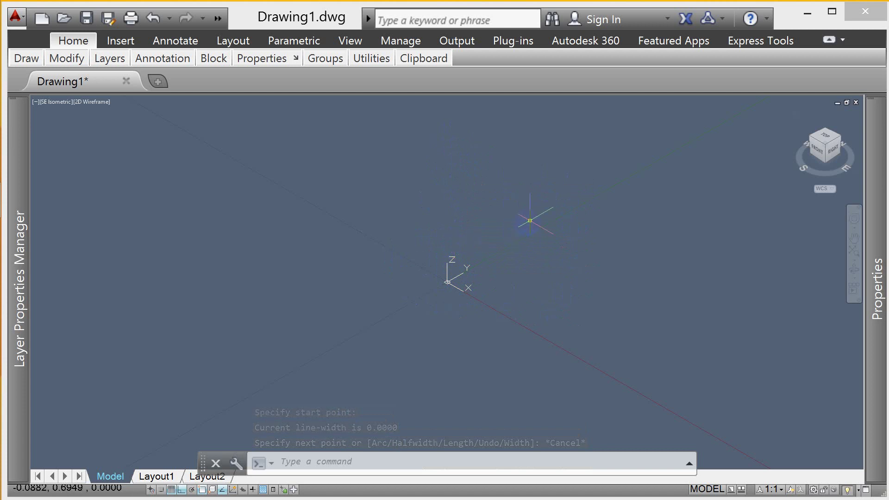
{"action": "left_click", "coordinate": [828, 137]}
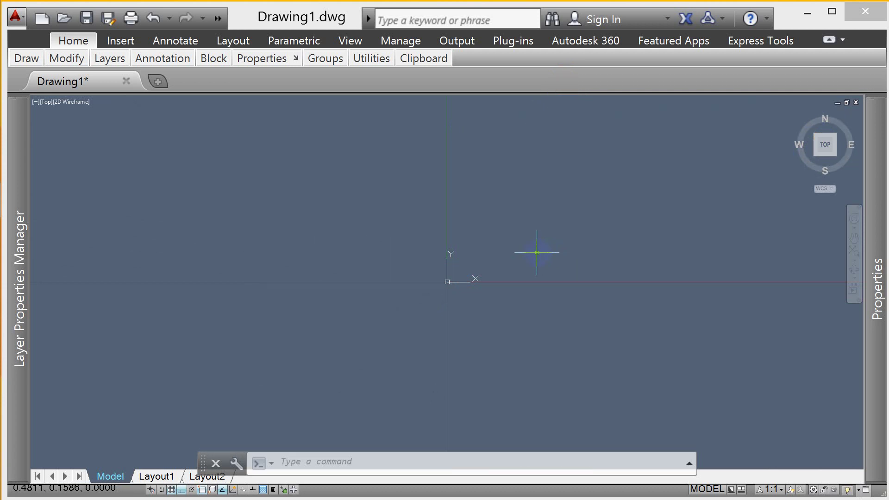
Zoom to the drawing extents with Z, E
{"action": "type", "text": "z"}
{"action": "key", "text": "Return"}
{"action": "type", "text": "e"}
{"action": "key", "text": "Return"}
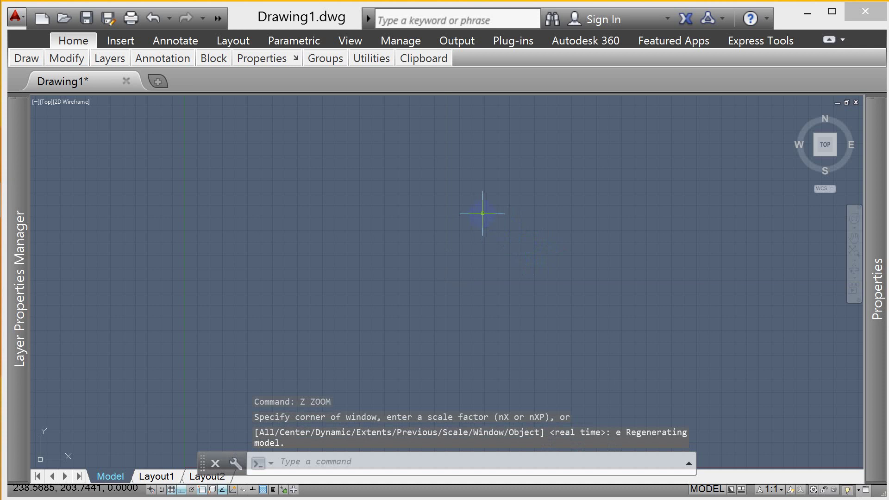
Open Drawing Units, close it, and reopen it via the UNITS command
{"action": "type", "text": "un"}
{"action": "key", "text": "Return"}
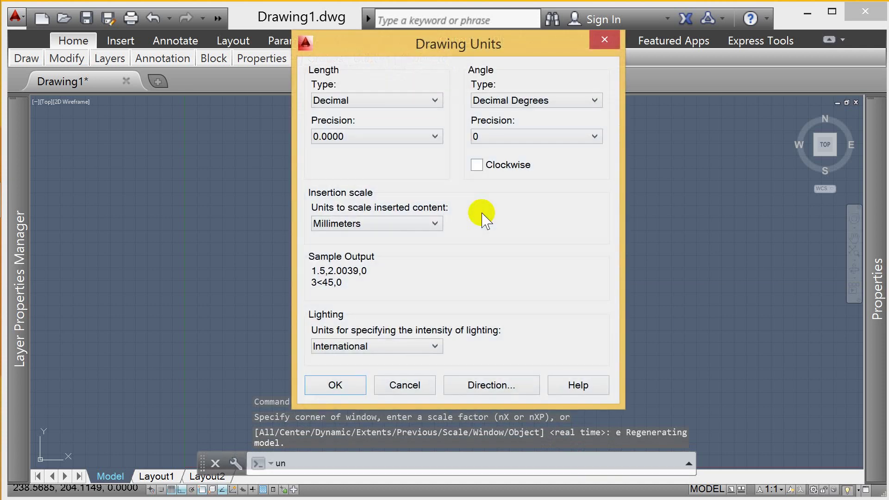
{"action": "left_click", "coordinate": [603, 39]}
{"action": "key", "text": "Escape"}
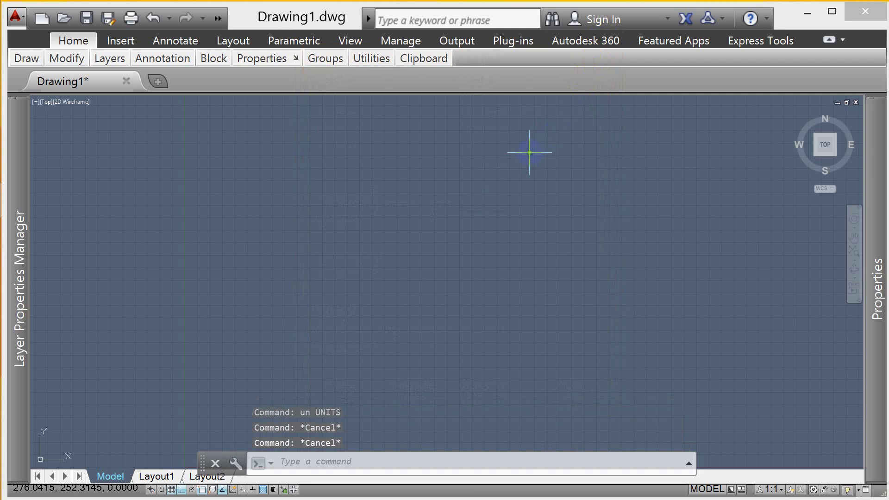
{"action": "type", "text": "un"}
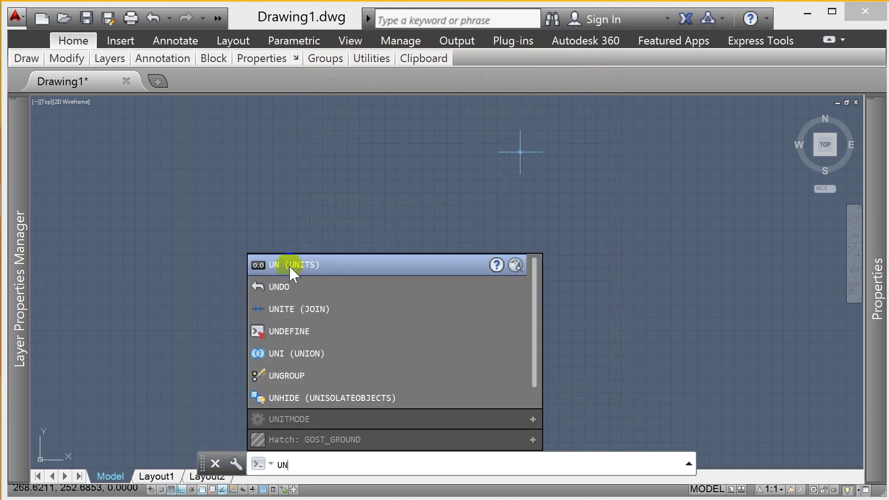
{"action": "left_click", "coordinate": [289, 265]}
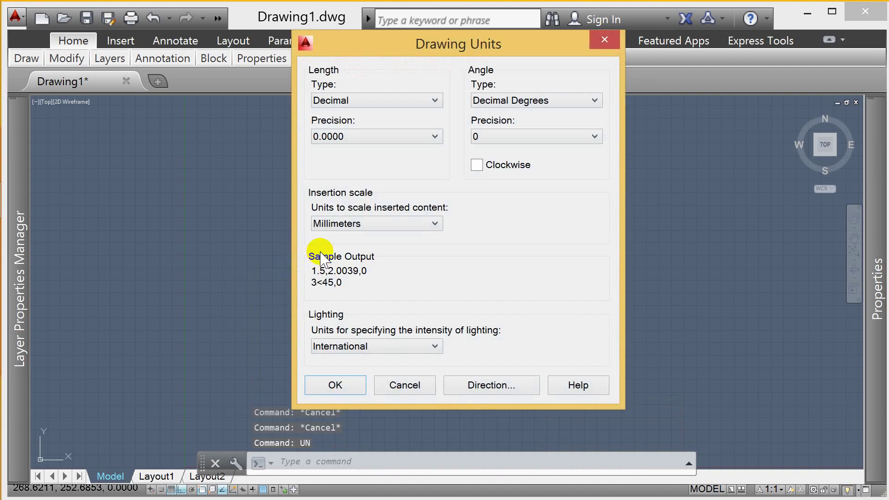
Change the Drawing Units insertion scale from Millimeters to Centimeters
{"action": "left_click", "coordinate": [425, 225]}
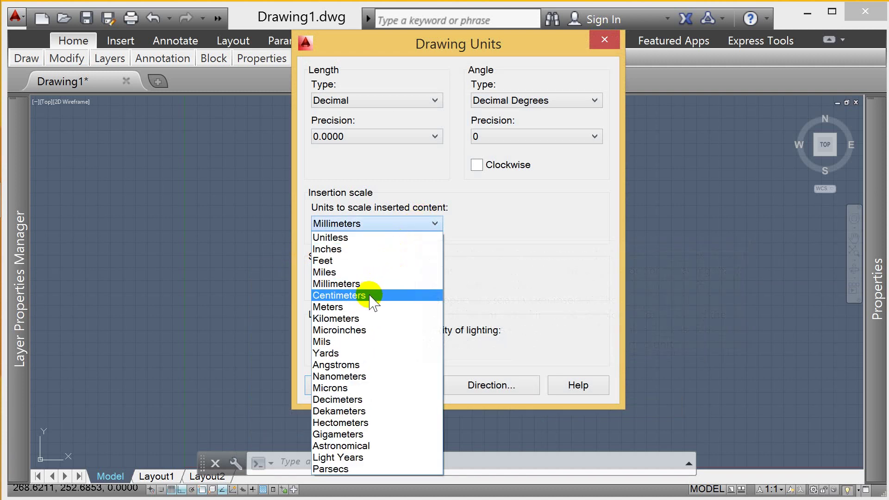
{"action": "left_click", "coordinate": [370, 296]}
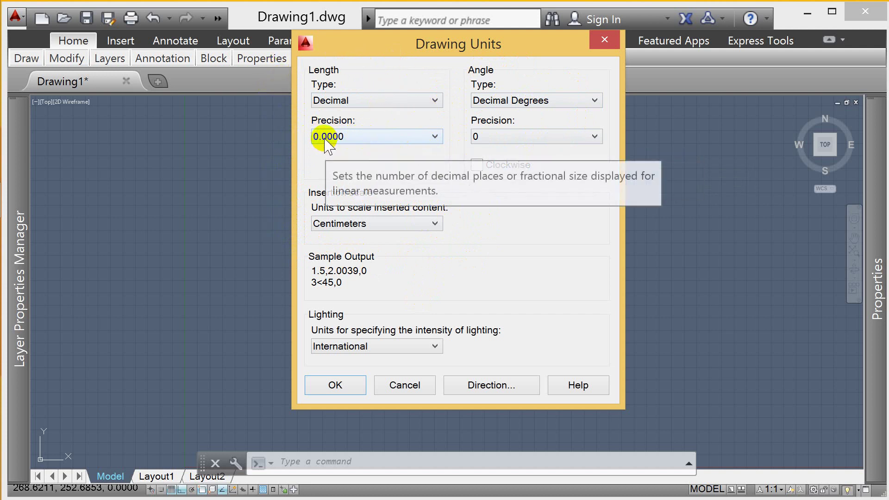
{"action": "mouse_move", "coordinate": [332, 137]}
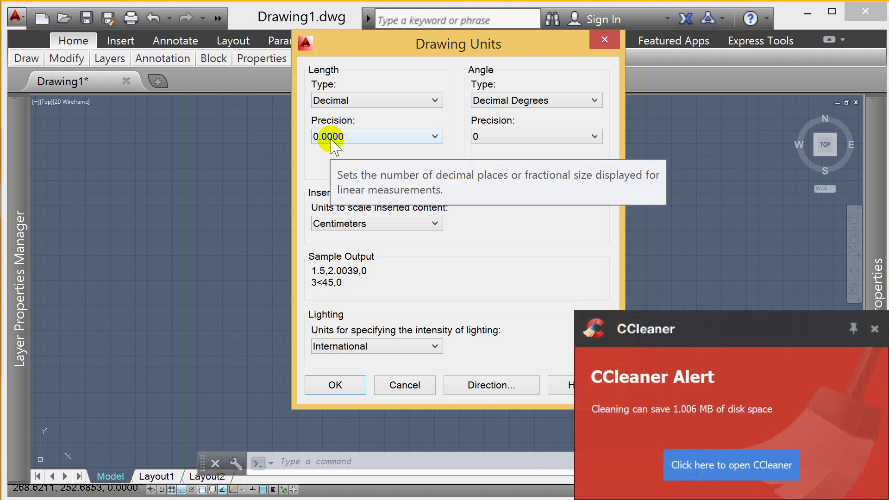
{"action": "left_click", "coordinate": [331, 138]}
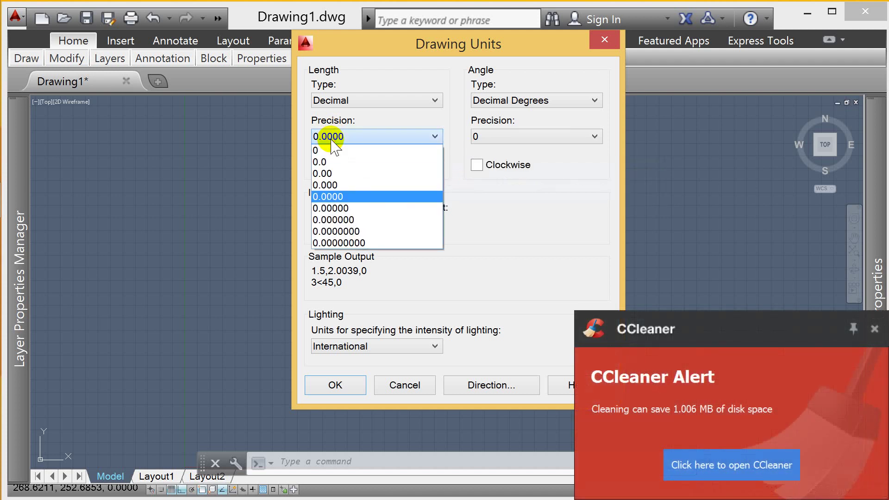
Try length precision 0.00, then 0.0, and close Drawing Units without applying
{"action": "left_click", "coordinate": [332, 174]}
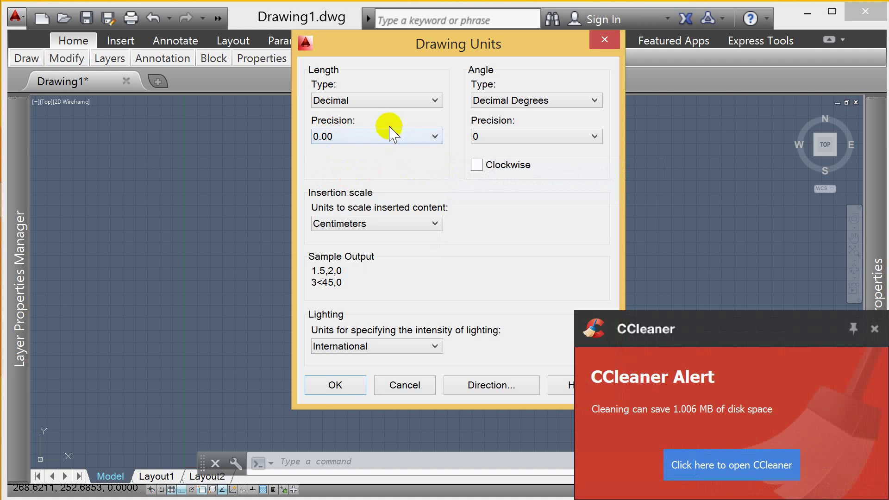
{"action": "left_click", "coordinate": [392, 137]}
{"action": "left_click", "coordinate": [350, 170]}
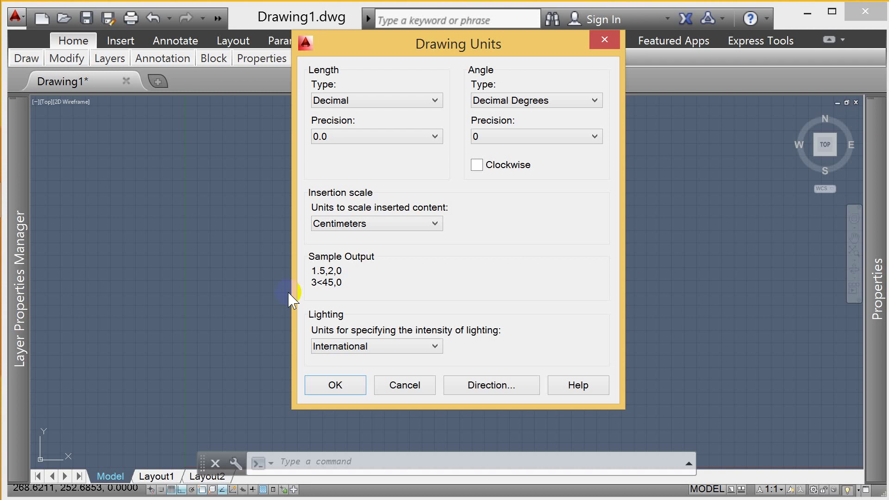
{"action": "key", "text": "Return"}
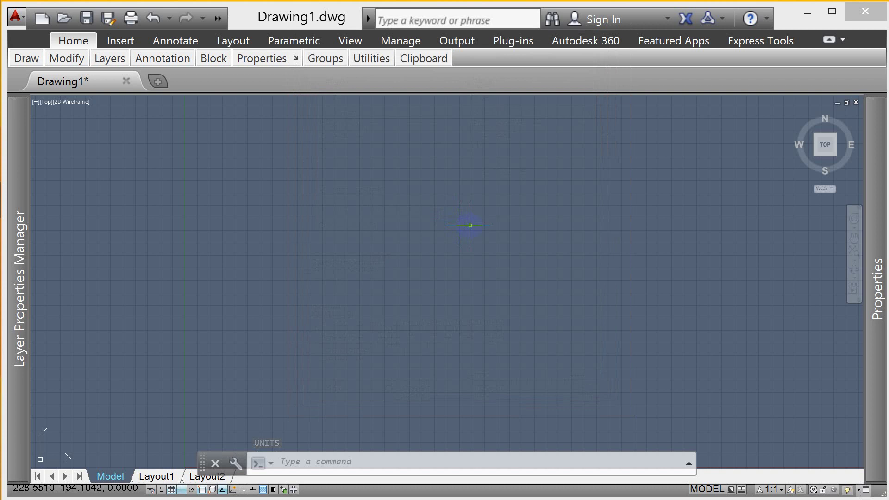
Reopen Drawing Units with UN, set insertion scale to Centimeters, and confirm with OK
{"action": "type", "text": "UN"}
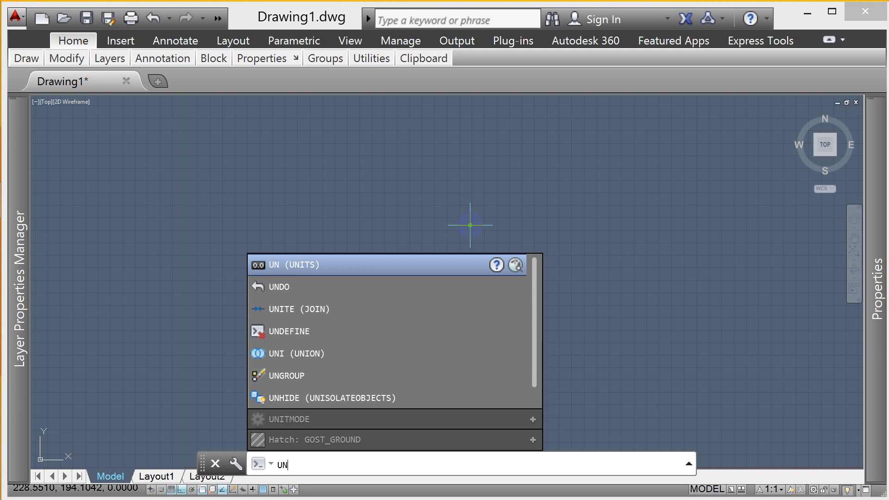
{"action": "key", "text": "Return"}
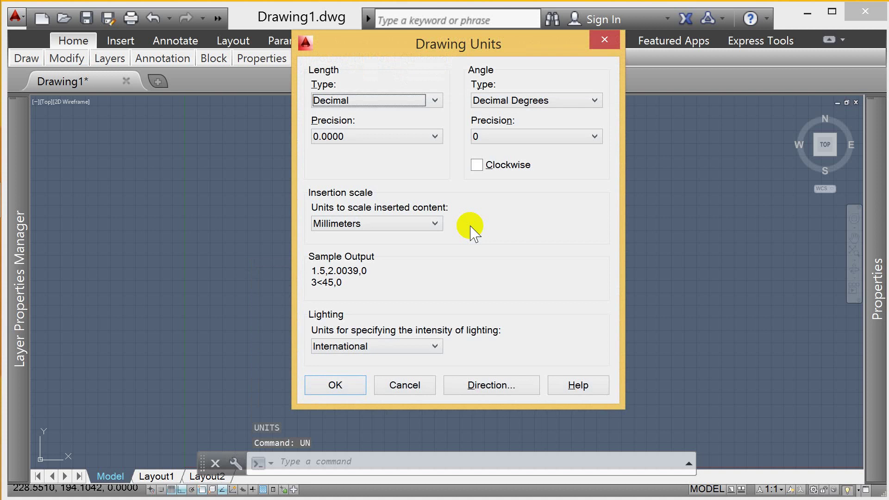
{"action": "left_click", "coordinate": [358, 225]}
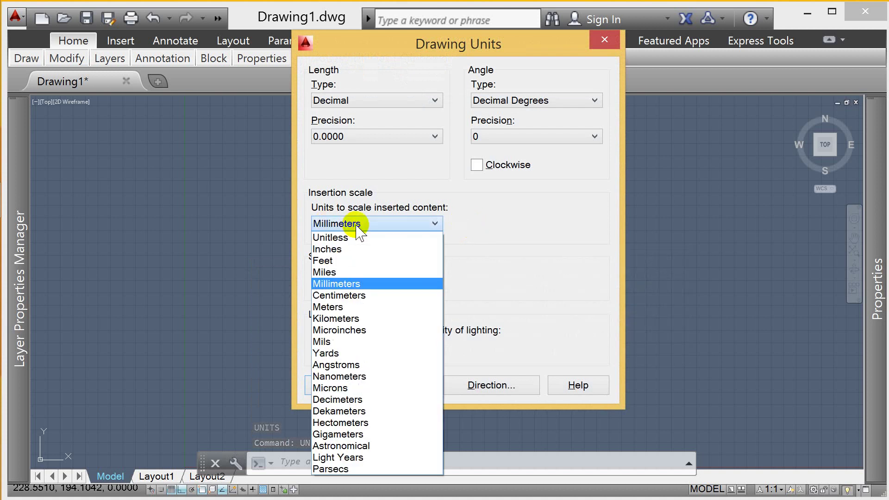
{"action": "left_click", "coordinate": [355, 295]}
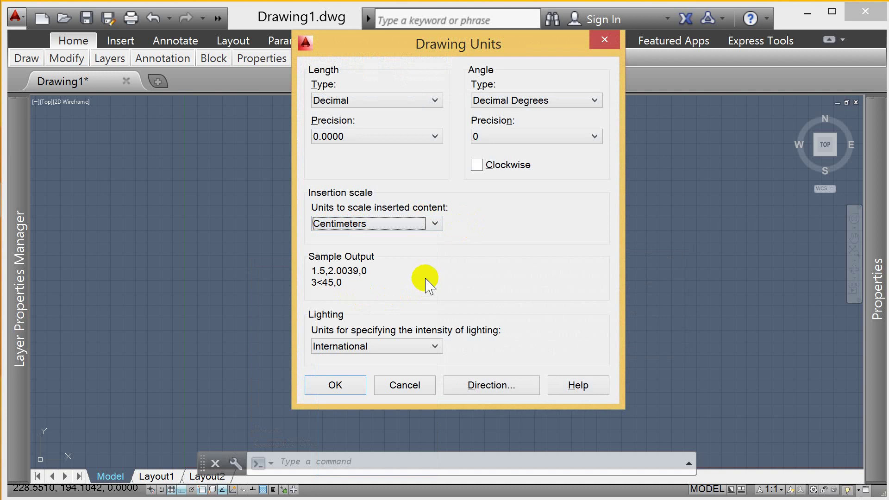
{"action": "left_click", "coordinate": [334, 389]}
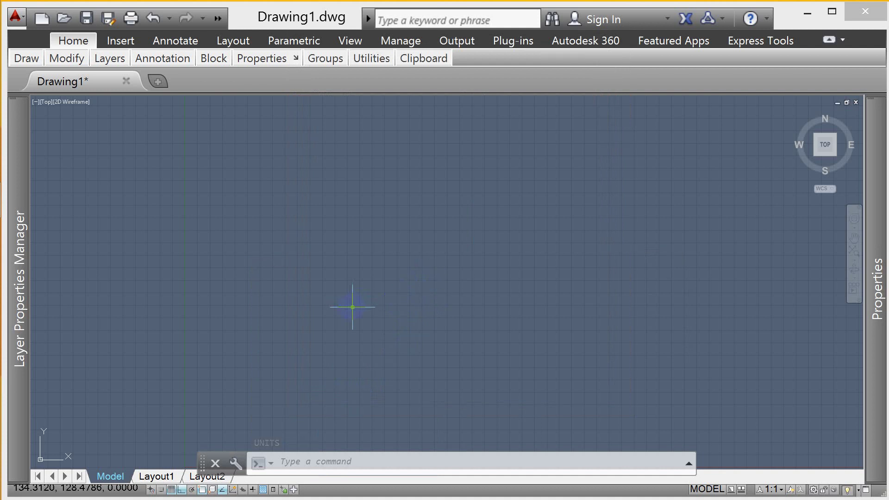
Zoom to extents, then start the LINE command from the autocomplete list
{"action": "type", "text": "z"}
{"action": "key", "text": "Return"}
{"action": "type", "text": "e"}
{"action": "key", "text": "Return"}
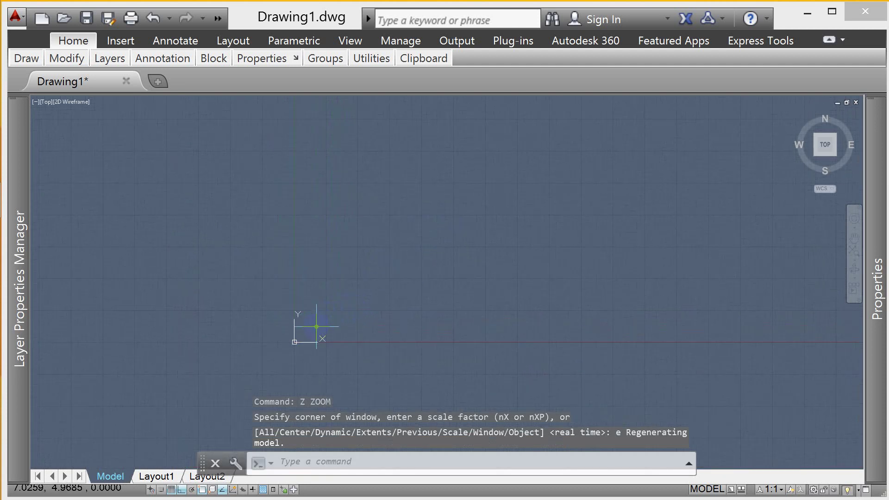
{"action": "type", "text": "1"}
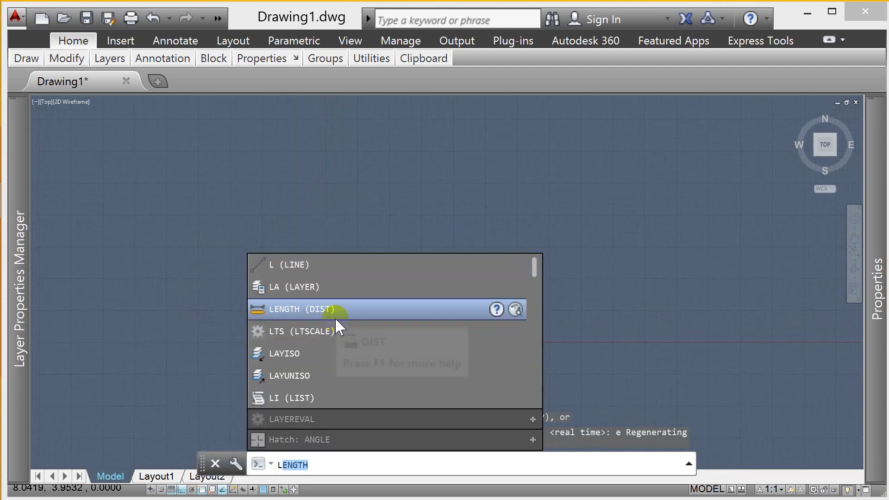
{"action": "left_click", "coordinate": [335, 264]}
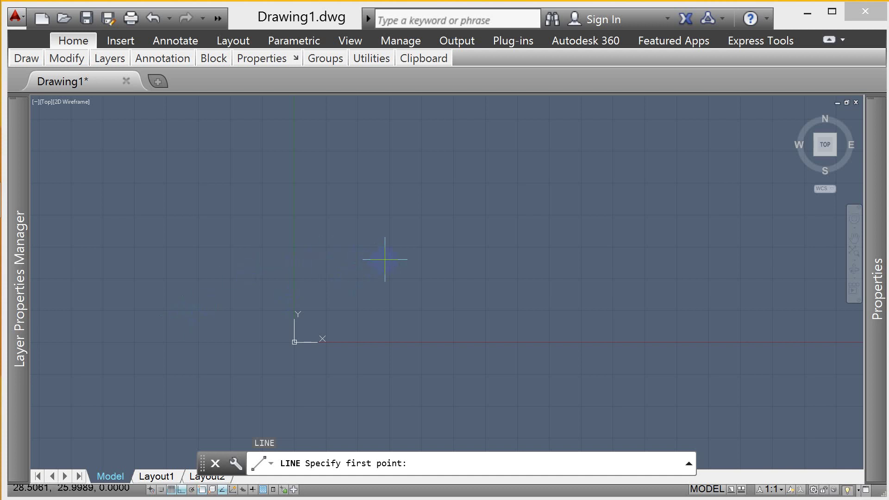
Draw a single vertical line upward from just above and right of the origin
{"action": "key", "text": "Escape"}
{"action": "type", "text": "l"}
{"action": "key", "text": "Return"}
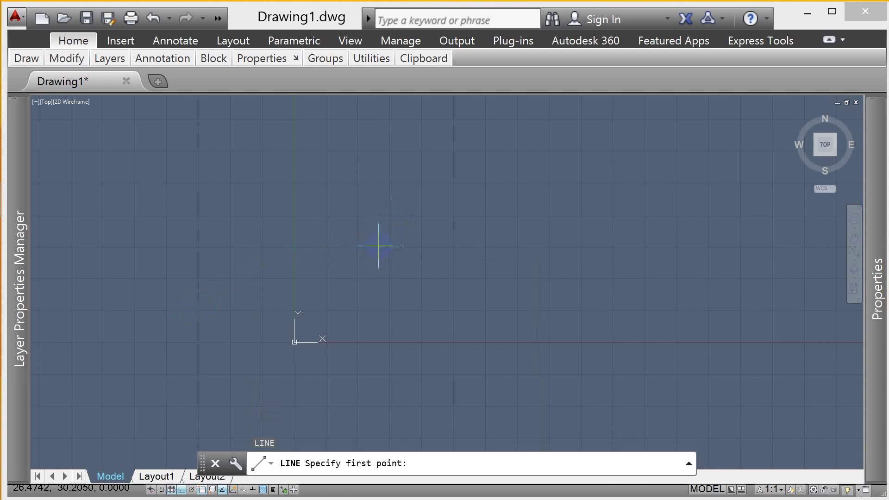
{"action": "left_click", "coordinate": [332, 311]}
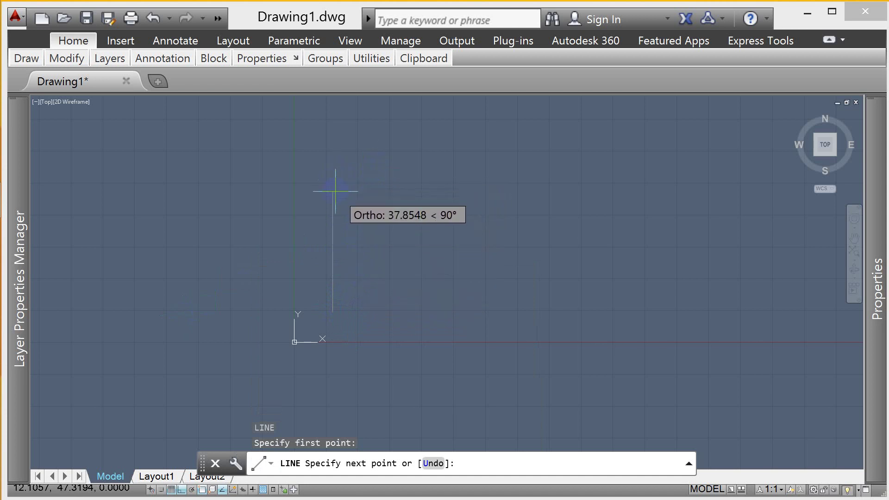
{"action": "left_click", "coordinate": [337, 211]}
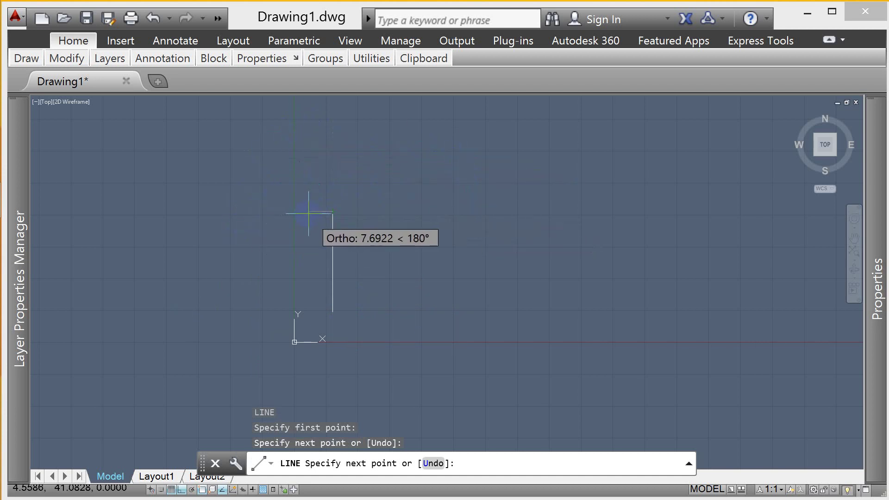
{"action": "key", "text": "Return"}
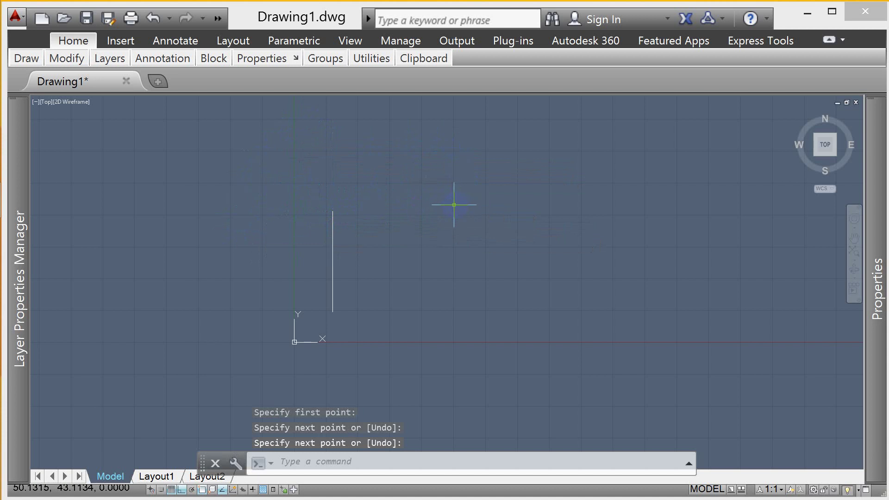
Select the new vertical line, then clear the selection and any active command
{"action": "left_click", "coordinate": [332, 220]}
{"action": "key", "text": "Escape"}
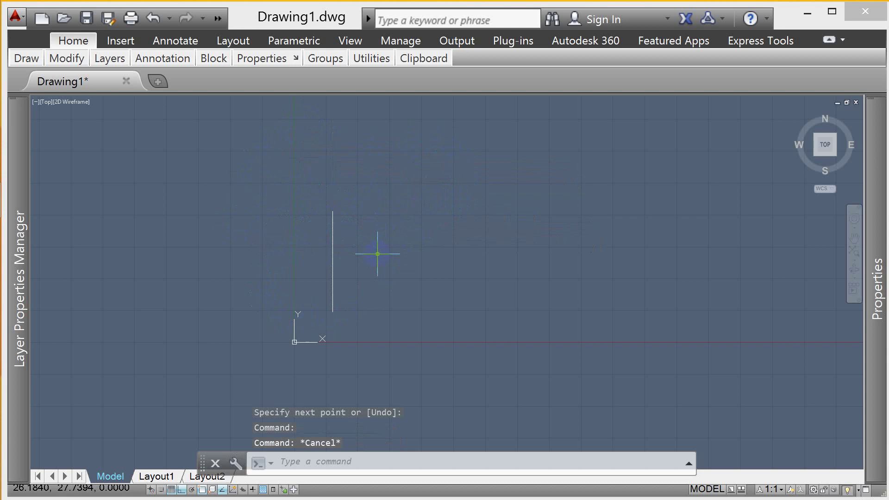
{"action": "key", "text": "Escape"}
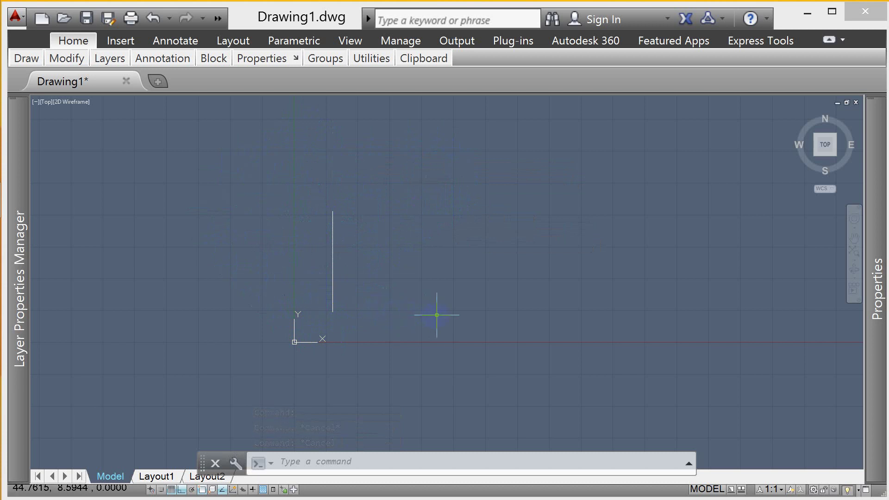
{"action": "key", "text": "Escape"}
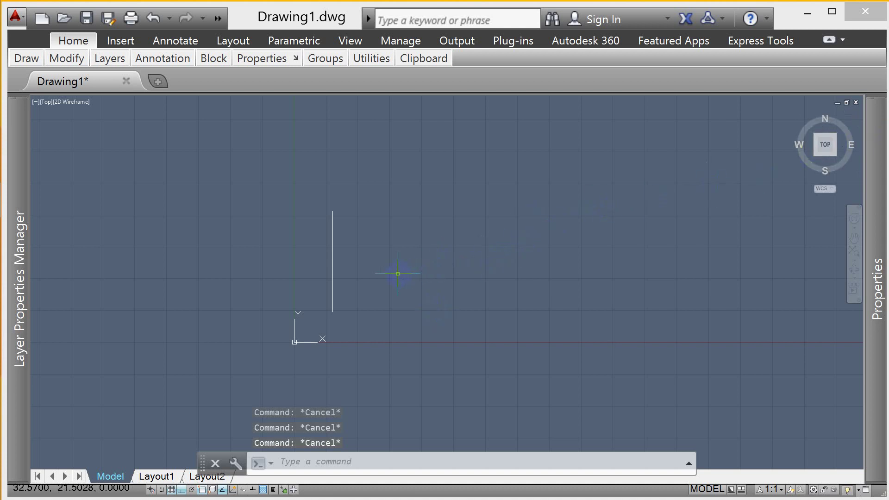
{"action": "type", "text": "D"}
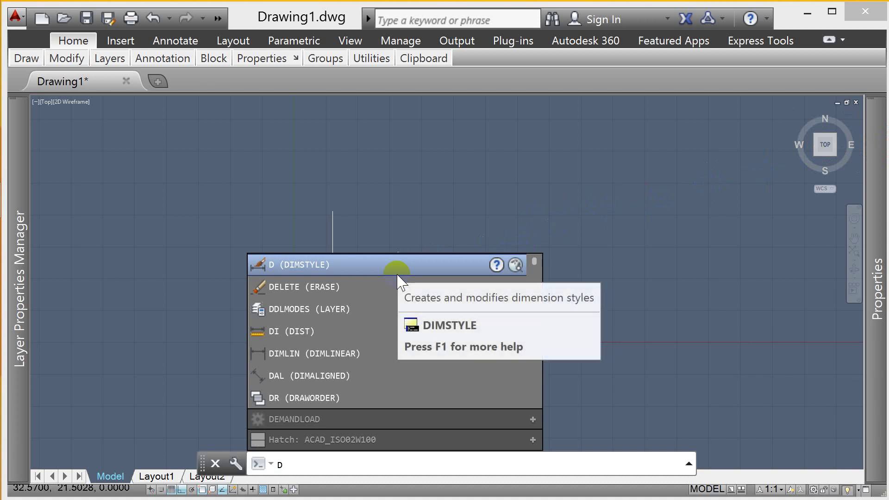
{"action": "type", "text": "I"}
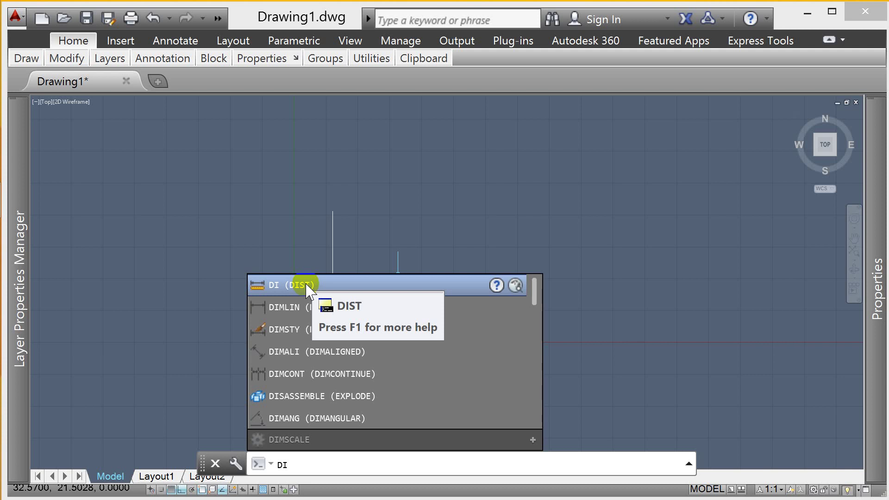
{"action": "left_click", "coordinate": [307, 285]}
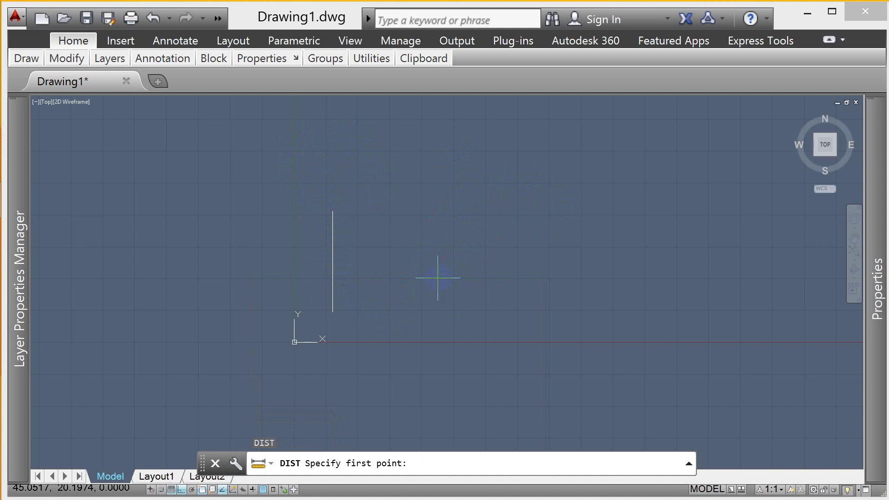
{"action": "key", "text": "Escape"}
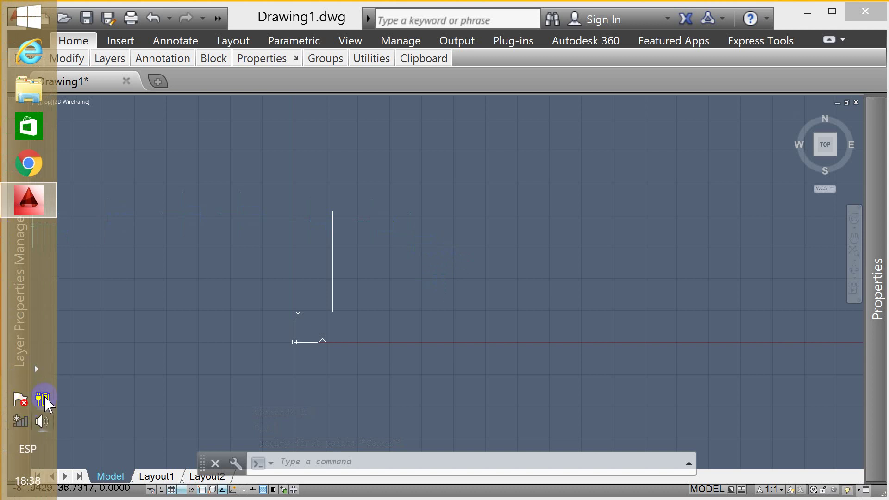
{"action": "left_click", "coordinate": [36, 369]}
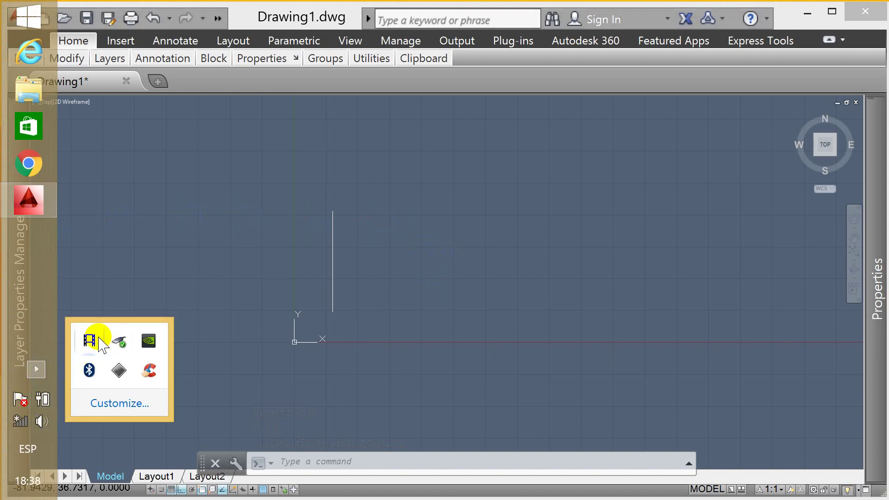
{"action": "left_click", "coordinate": [403, 257]}
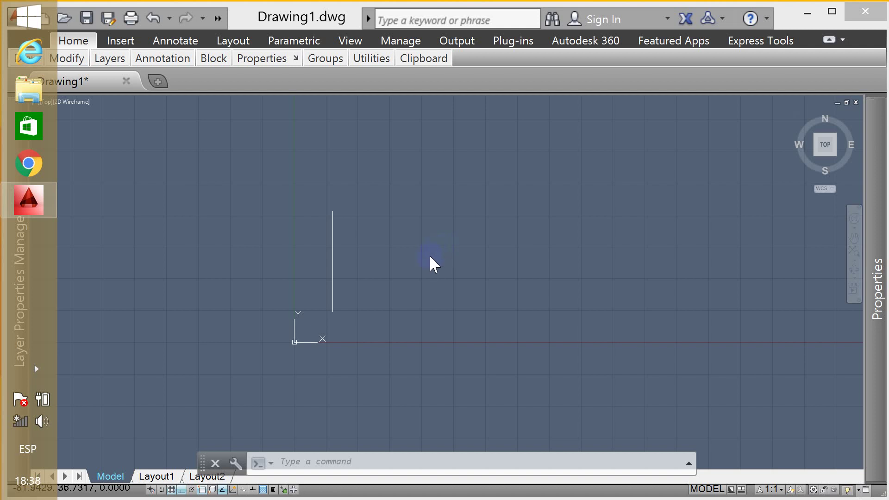
{"action": "key", "text": "Escape"}
{"action": "key", "text": "Escape"}
{"action": "key", "text": "Escape"}
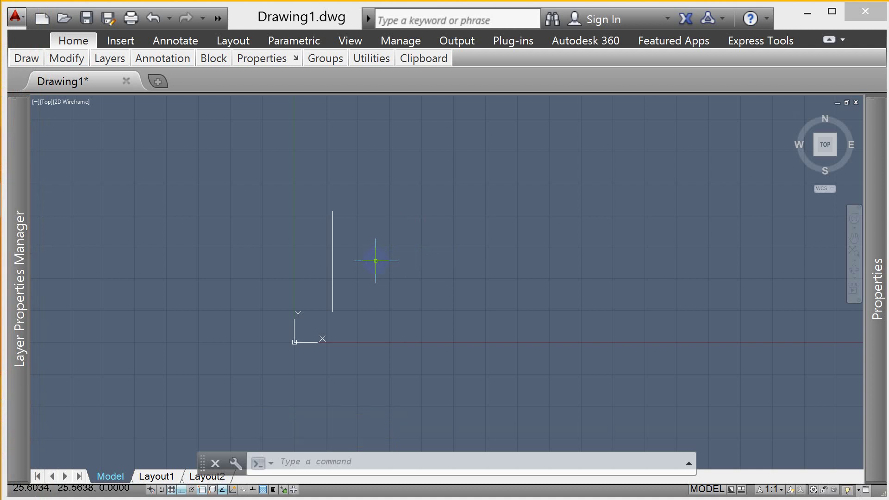
Clear any active command and click twice in the empty area right of the line
{"action": "key", "text": "Escape"}
{"action": "key", "text": "Escape"}
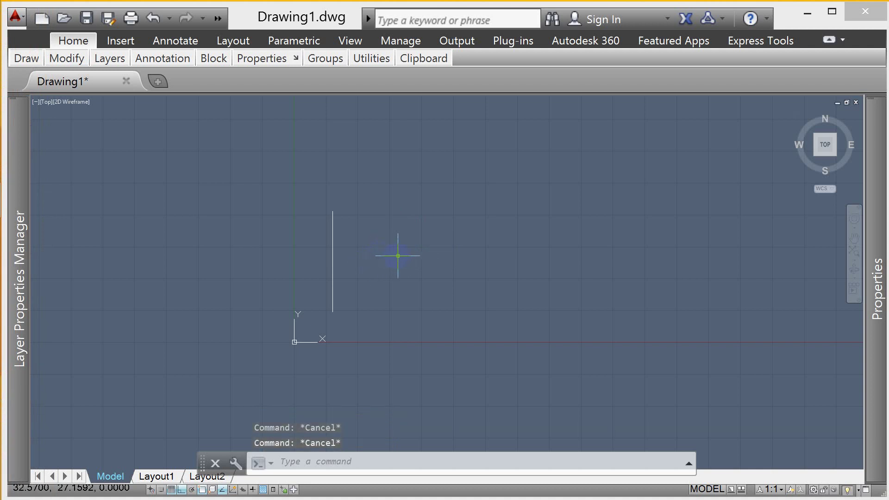
{"action": "key", "text": "Escape"}
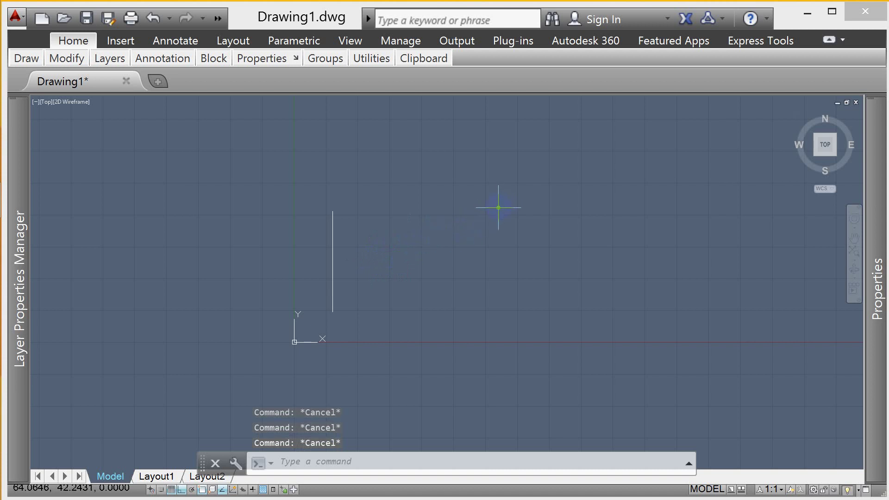
{"action": "left_click", "coordinate": [498, 209]}
{"action": "left_click", "coordinate": [445, 250]}
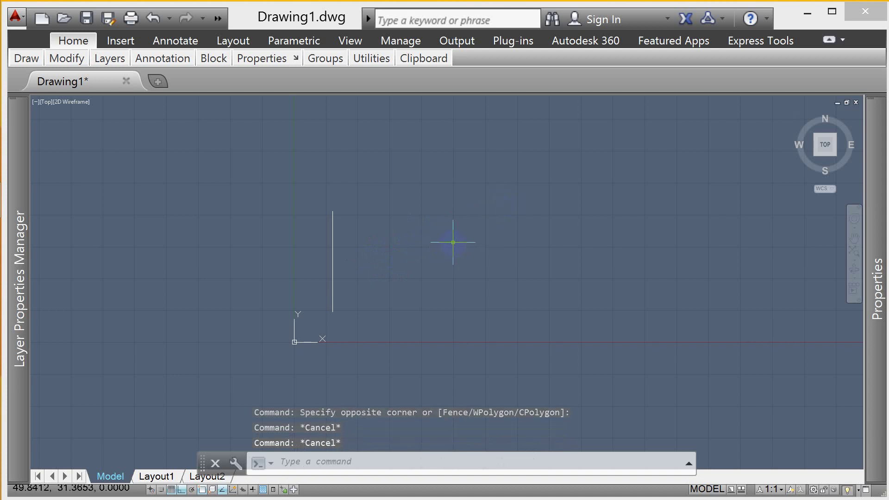
Draw four connected lines forming a square, leaving a gap at its lower-left corner
{"action": "type", "text": "l"}
{"action": "key", "text": "Return"}
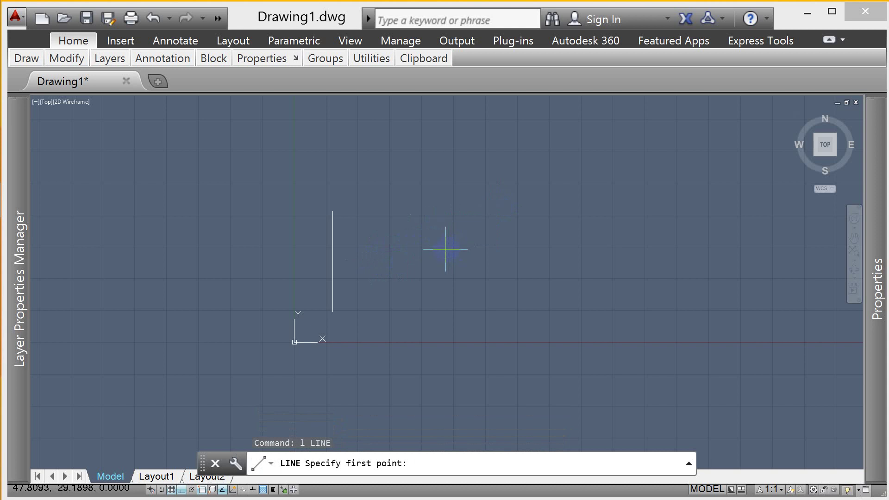
{"action": "left_click", "coordinate": [438, 256]}
{"action": "left_click", "coordinate": [496, 256]}
{"action": "left_click", "coordinate": [495, 173]}
{"action": "left_click", "coordinate": [413, 173]}
{"action": "left_click", "coordinate": [406, 238]}
{"action": "key", "text": "Return"}
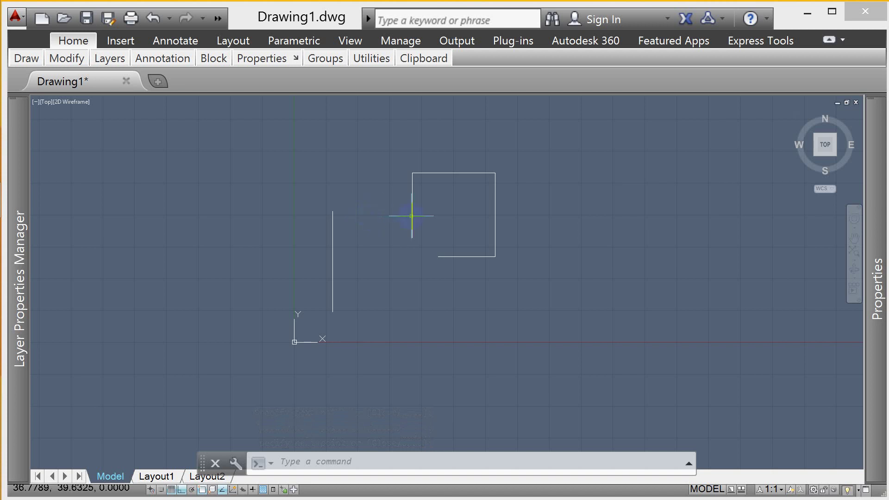
{"action": "key", "text": "Escape"}
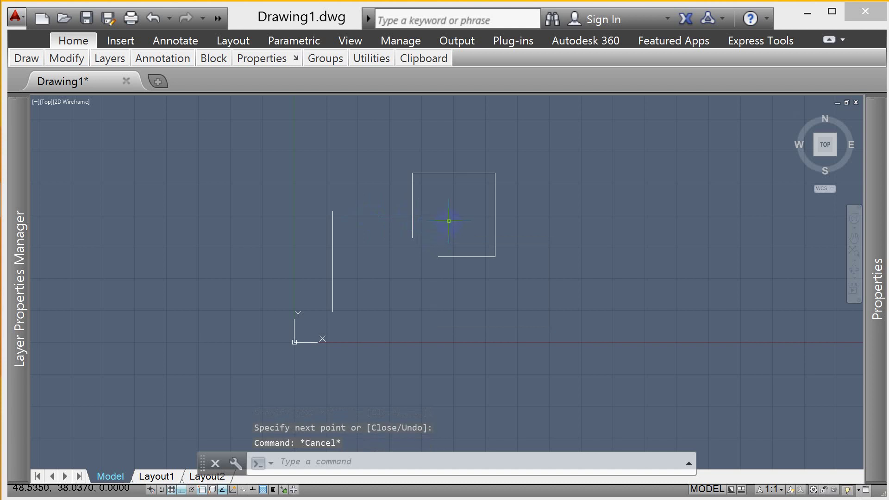
Erase the square's left, top and bottom lines
{"action": "key", "text": "Escape"}
{"action": "key", "text": "Escape"}
{"action": "type", "text": "e"}
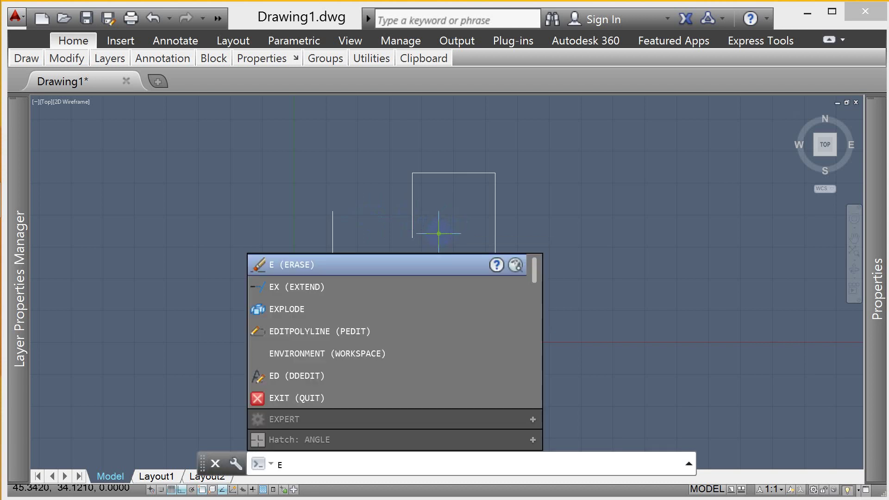
{"action": "key", "text": "Return"}
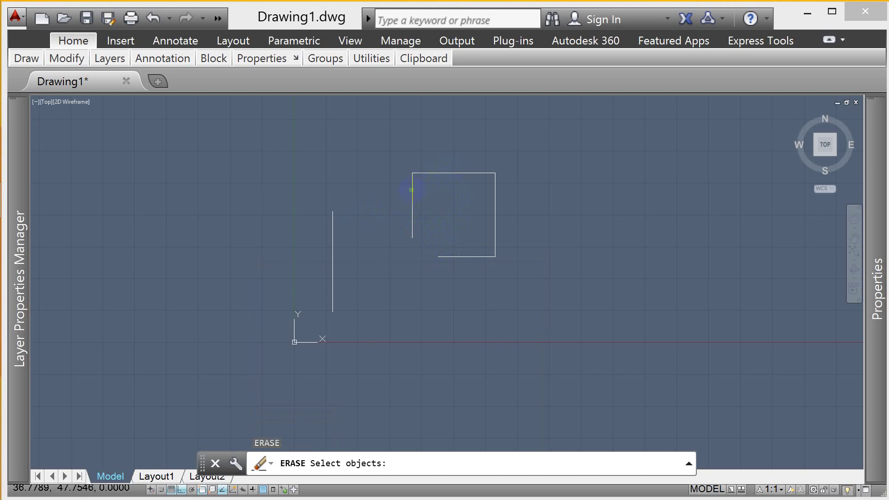
{"action": "left_click", "coordinate": [411, 188]}
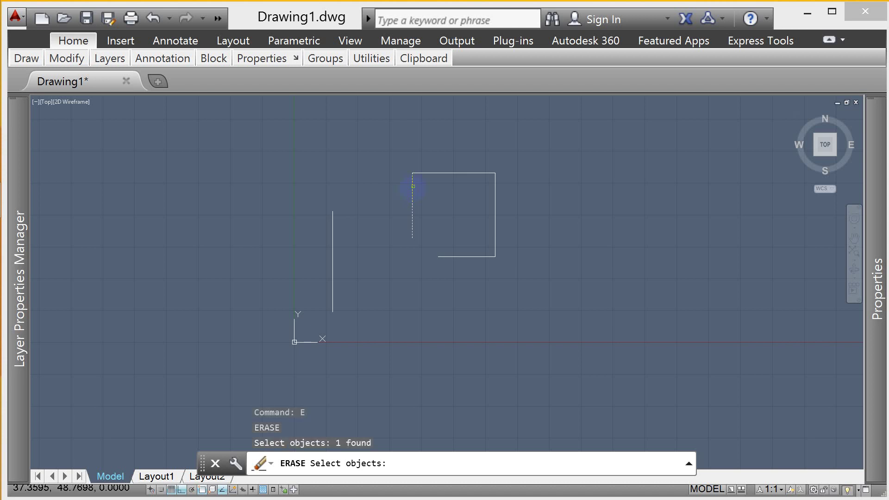
{"action": "left_click", "coordinate": [423, 173]}
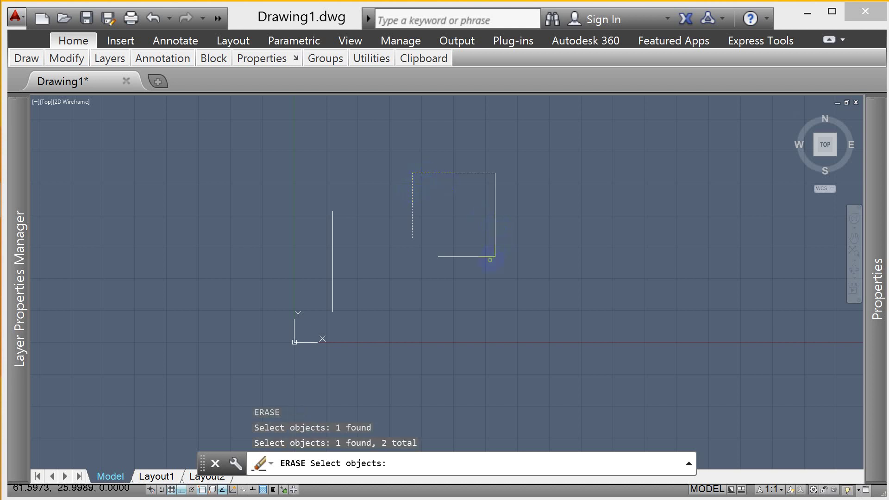
{"action": "left_click", "coordinate": [474, 256]}
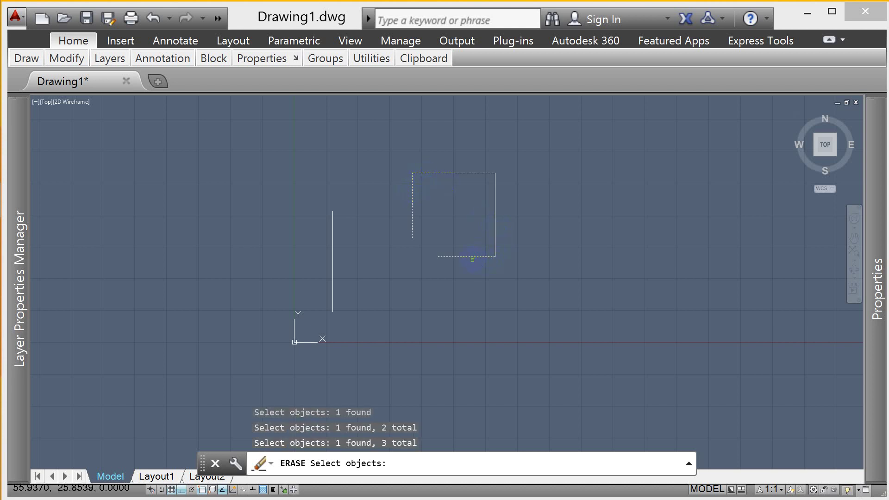
{"action": "key", "text": "Return"}
{"action": "key", "text": "Escape"}
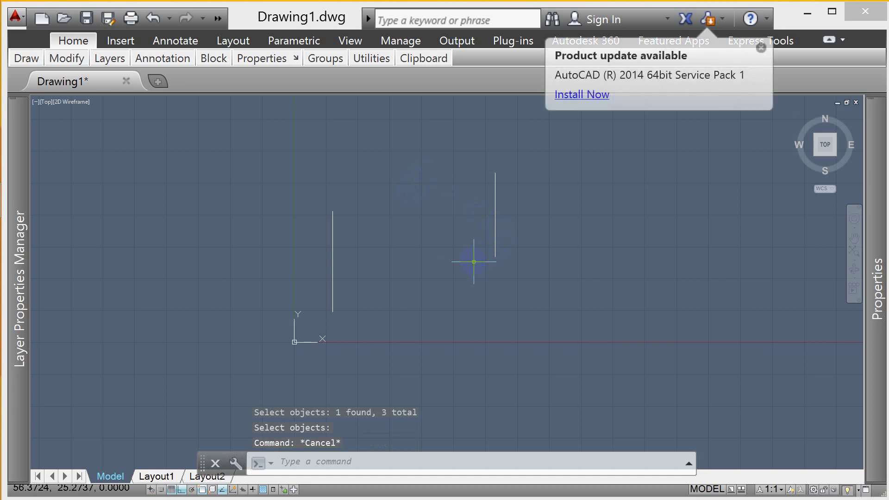
{"action": "key", "text": "Escape"}
{"action": "key", "text": "Escape"}
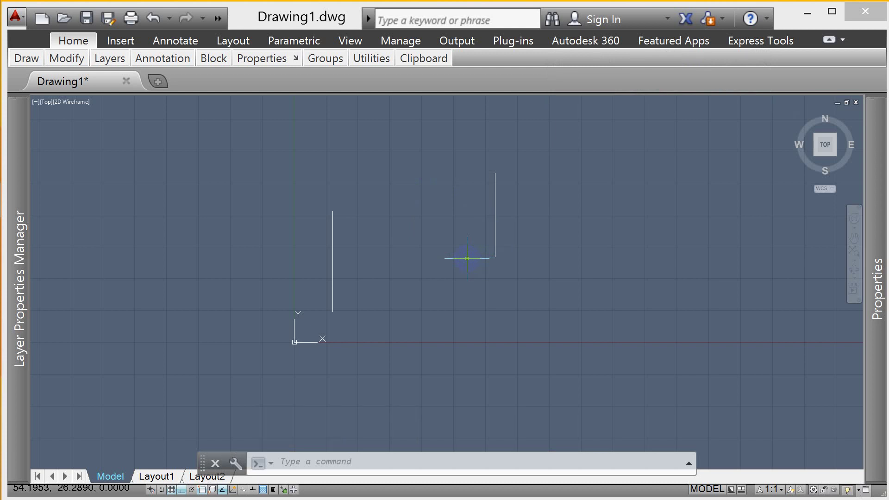
{"action": "key", "text": "Escape"}
Window-select the square's remaining right line and erase it
{"action": "left_click", "coordinate": [520, 177]}
{"action": "key", "text": "Escape"}
{"action": "left_click", "coordinate": [553, 182]}
{"action": "left_click", "coordinate": [488, 218]}
{"action": "left_click", "coordinate": [559, 170]}
{"action": "left_click", "coordinate": [468, 234]}
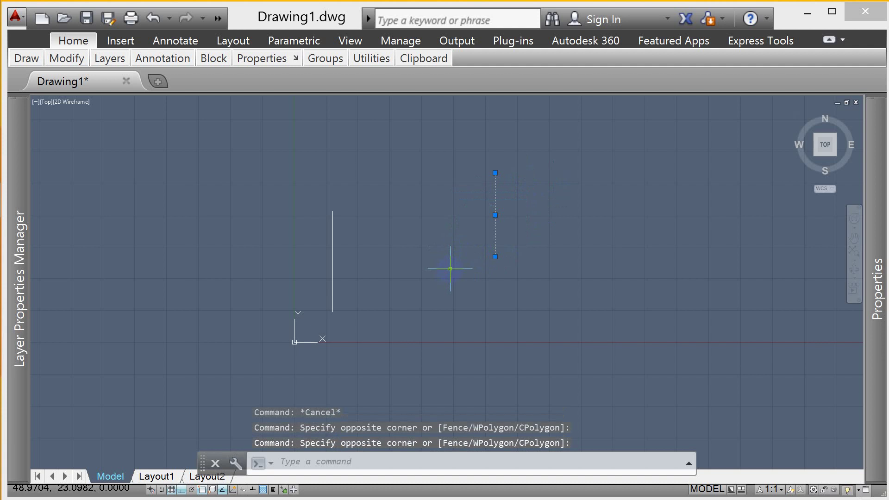
{"action": "type", "text": "e"}
{"action": "key", "text": "Return"}
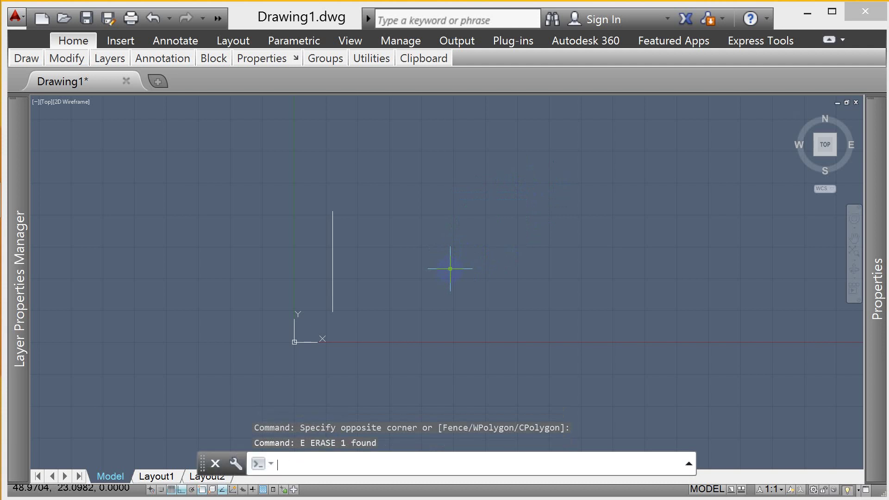
{"action": "key", "text": "Escape"}
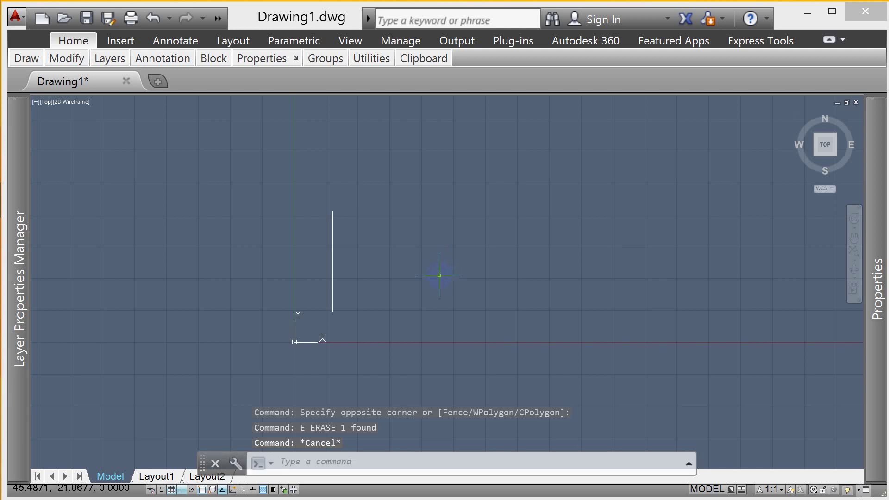
{"action": "left_click", "coordinate": [401, 245]}
{"action": "left_click", "coordinate": [307, 278]}
{"action": "key", "text": "Escape"}
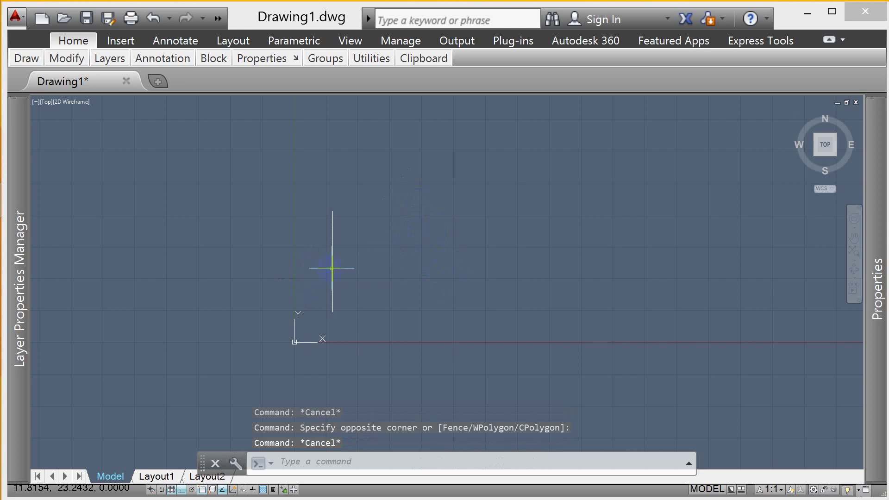
{"action": "key", "text": "Escape"}
{"action": "left_click", "coordinate": [390, 209]}
{"action": "left_click", "coordinate": [348, 223]}
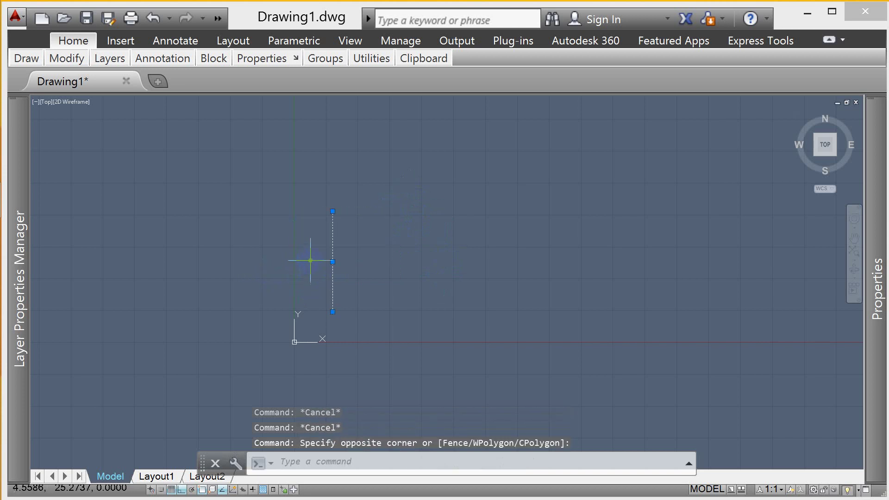
{"action": "type", "text": "di"}
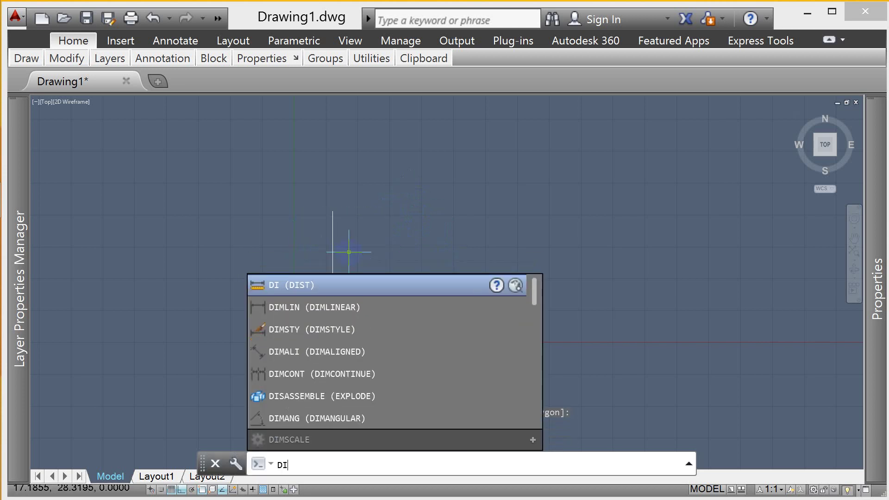
{"action": "key", "text": "Return"}
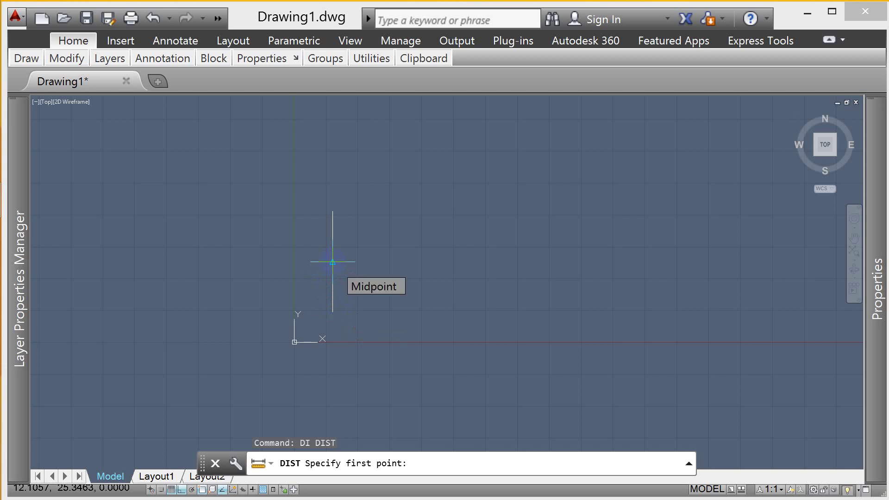
{"action": "left_click", "coordinate": [333, 262]}
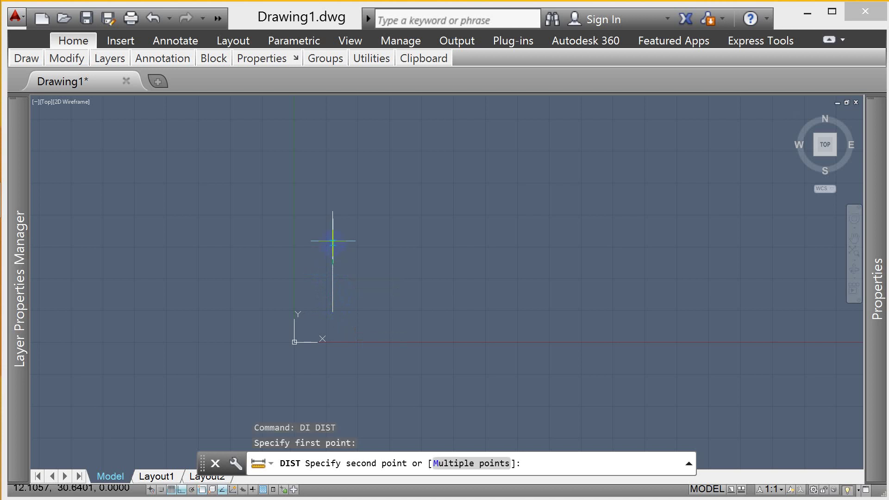
{"action": "left_click", "coordinate": [332, 211]}
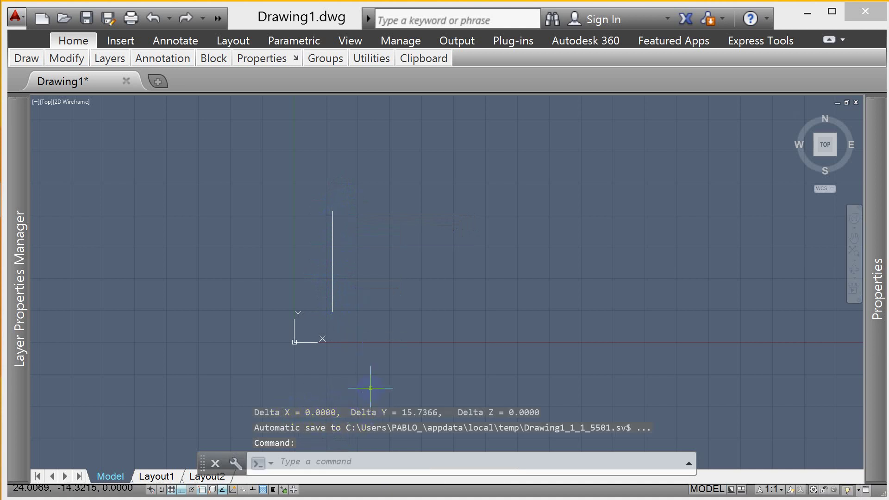
{"action": "key", "text": "Return"}
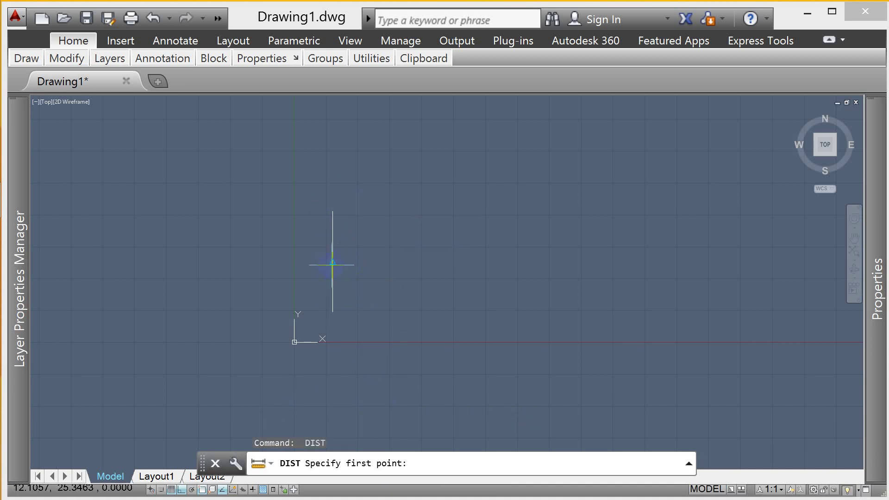
{"action": "left_click", "coordinate": [333, 263]}
{"action": "left_click", "coordinate": [332, 212]}
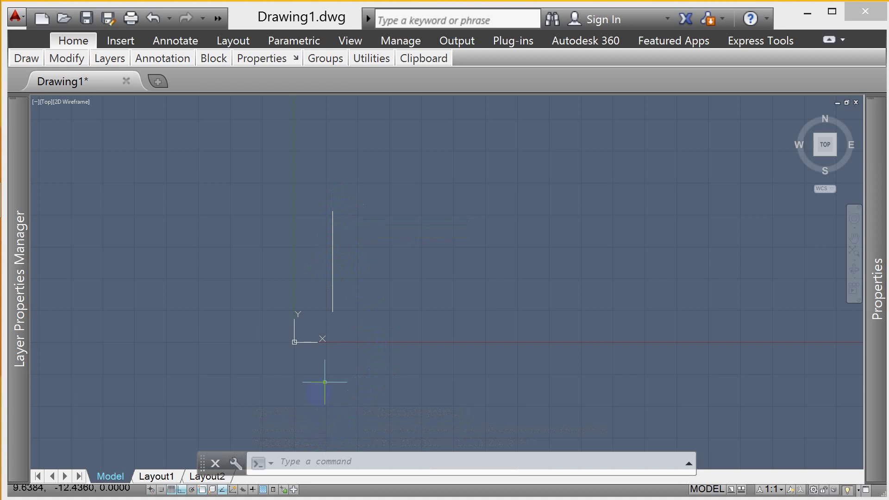
{"action": "type", "text": "dist"}
{"action": "key", "text": "Return"}
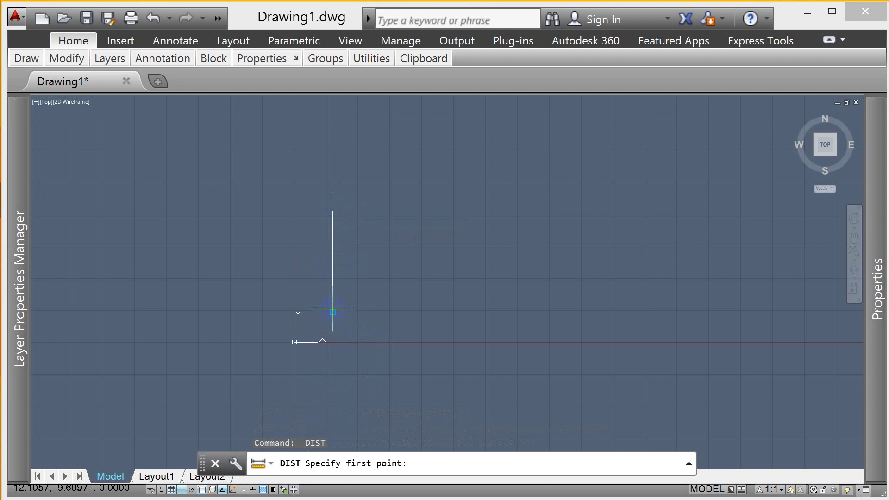
{"action": "left_click", "coordinate": [333, 312]}
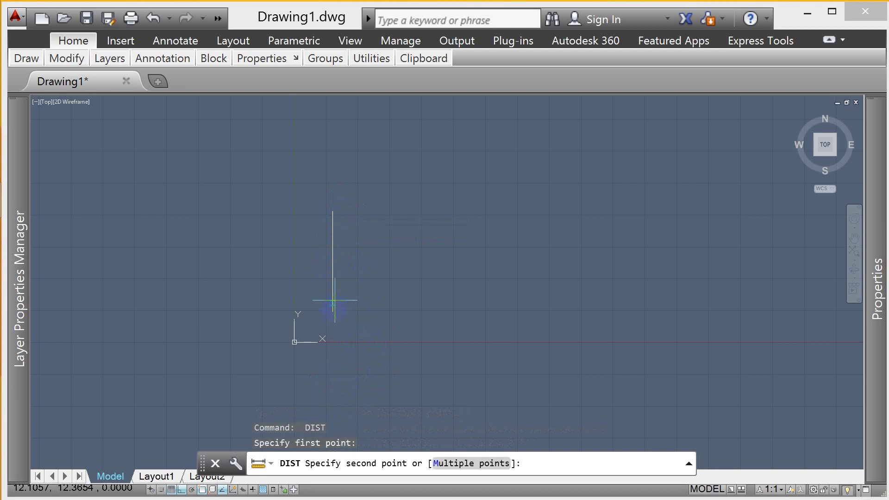
{"action": "left_click", "coordinate": [333, 211]}
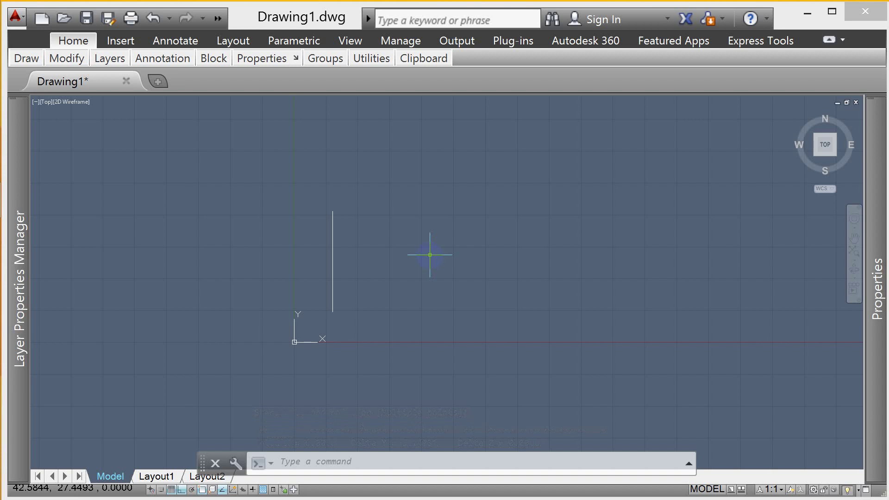
Crossing-select the old vertical line and erase it with E
{"action": "key", "text": "Escape"}
{"action": "key", "text": "Escape"}
{"action": "left_click", "coordinate": [404, 236]}
{"action": "left_click", "coordinate": [326, 290]}
{"action": "key", "text": "Escape"}
{"action": "left_click", "coordinate": [400, 241]}
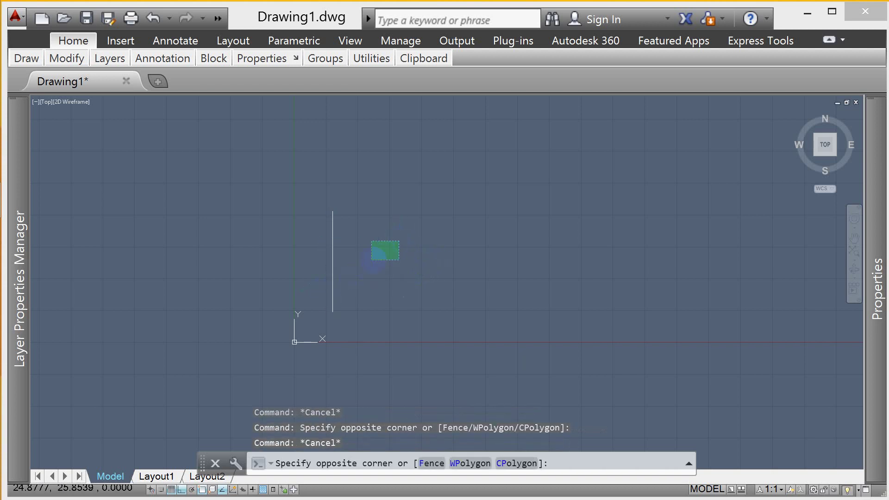
{"action": "left_click", "coordinate": [332, 271]}
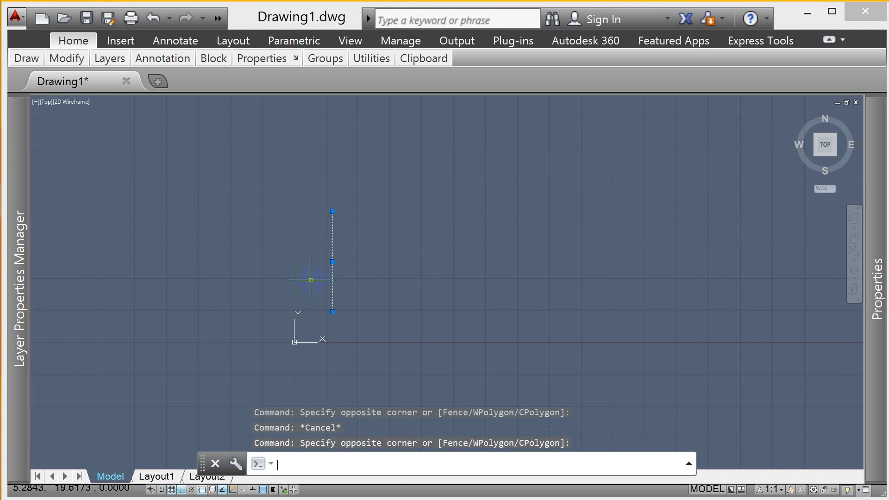
{"action": "type", "text": "e"}
{"action": "key", "text": "Return"}
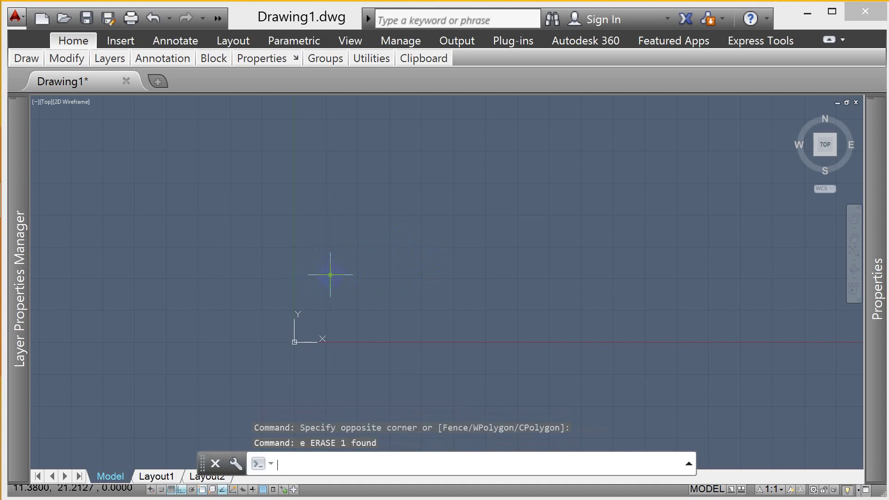
{"action": "key", "text": "Escape"}
{"action": "key", "text": "Escape"}
{"action": "key", "text": "Escape"}
Start a new line with its first point just above-right of the origin
{"action": "type", "text": "1"}
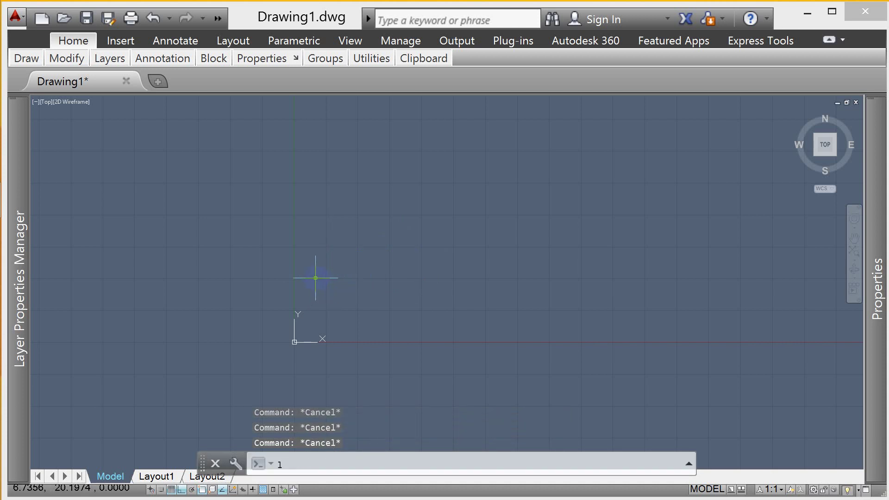
{"action": "key", "text": "Return"}
{"action": "left_click", "coordinate": [333, 308]}
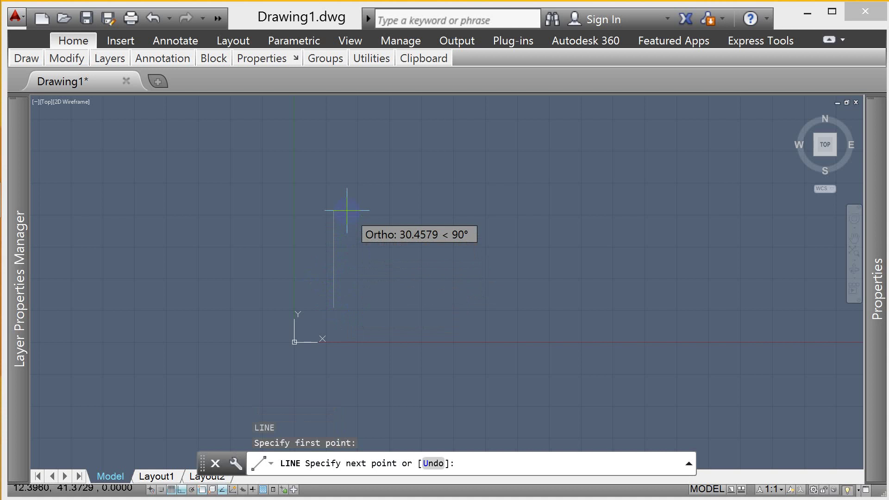
Draw a square from four 45-unit line segments going up, right, down and left
{"action": "type", "text": "45"}
{"action": "key", "text": "Return"}
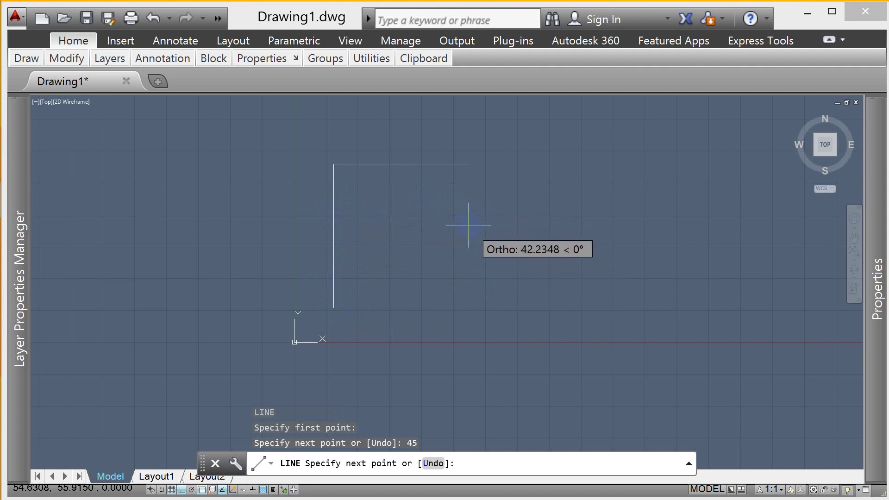
{"action": "type", "text": "45"}
{"action": "key", "text": "Return"}
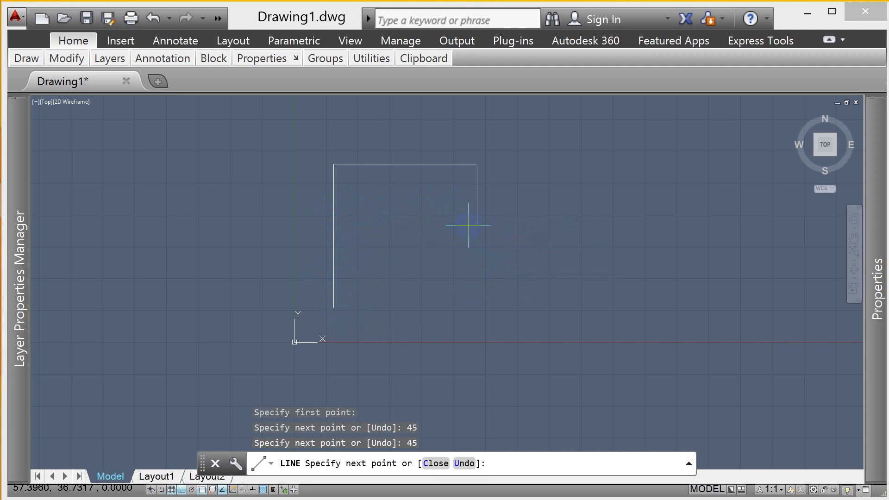
{"action": "type", "text": "45"}
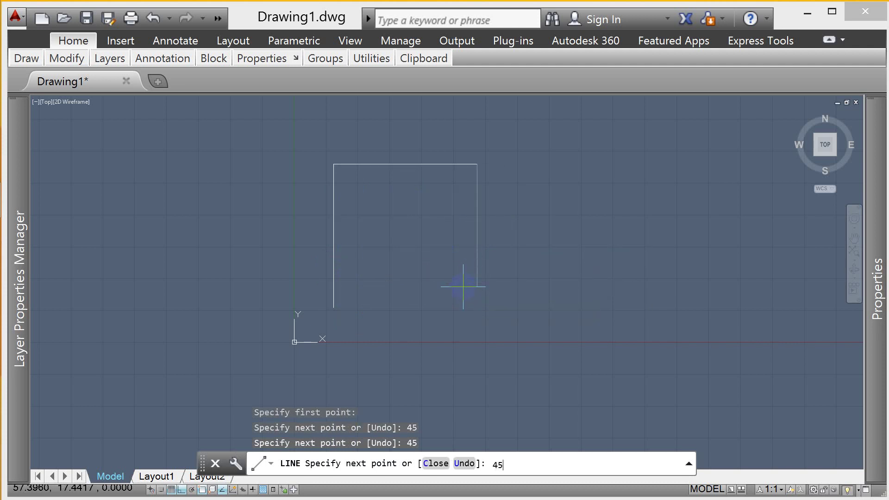
{"action": "key", "text": "Return"}
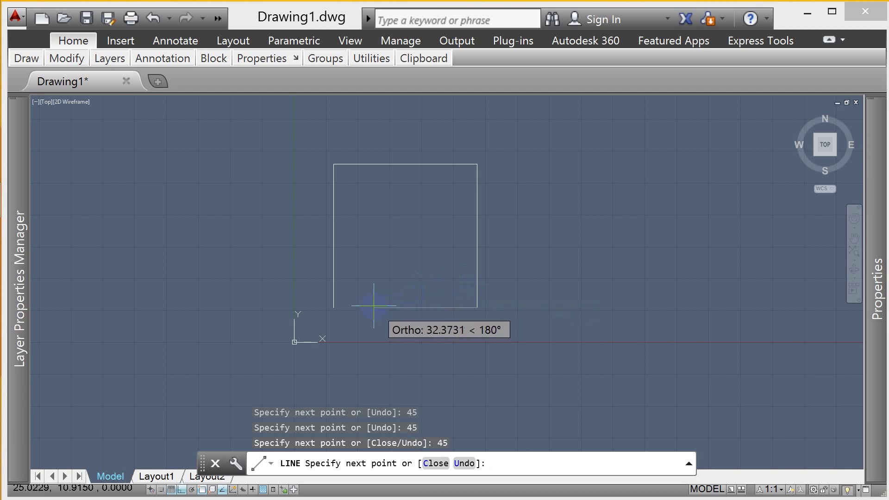
{"action": "type", "text": "45"}
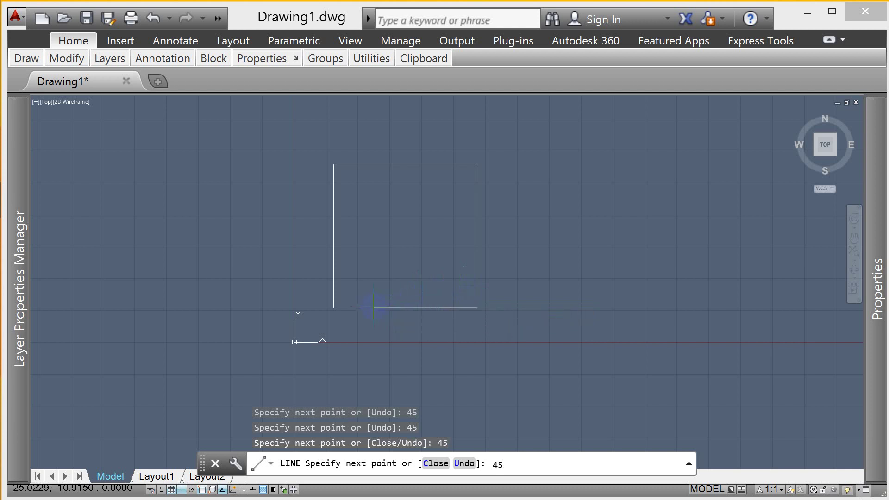
{"action": "key", "text": "Return"}
{"action": "key", "text": "Return"}
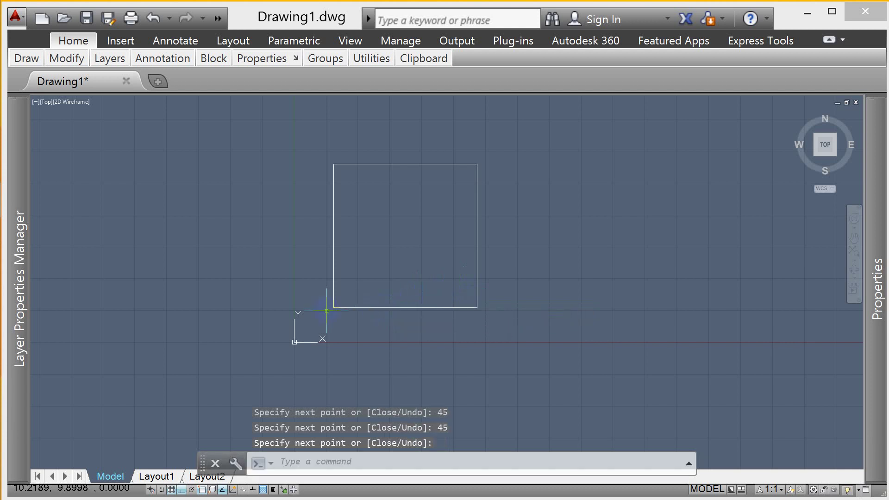
{"action": "key", "text": "Escape"}
{"action": "key", "text": "Escape"}
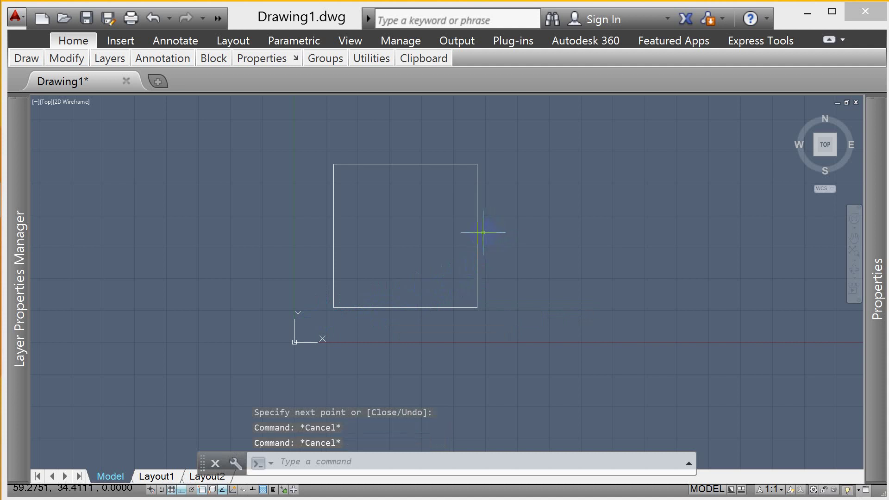
{"action": "left_click", "coordinate": [523, 207]}
{"action": "left_click", "coordinate": [466, 213]}
{"action": "key", "text": "Escape"}
{"action": "left_click", "coordinate": [414, 133]}
{"action": "left_click", "coordinate": [361, 223]}
{"action": "key", "text": "Escape"}
{"action": "left_click", "coordinate": [487, 222]}
{"action": "left_click", "coordinate": [421, 249]}
{"action": "key", "text": "Escape"}
{"action": "left_click_drag", "start_coordinate": [408, 267], "coordinate": [371, 360]}
{"action": "key", "text": "Escape"}
{"action": "left_click_drag", "start_coordinate": [527, 246], "coordinate": [284, 261]}
{"action": "key", "text": "Escape"}
{"action": "left_click_drag", "start_coordinate": [447, 135], "coordinate": [408, 168]}
{"action": "key", "text": "Escape"}
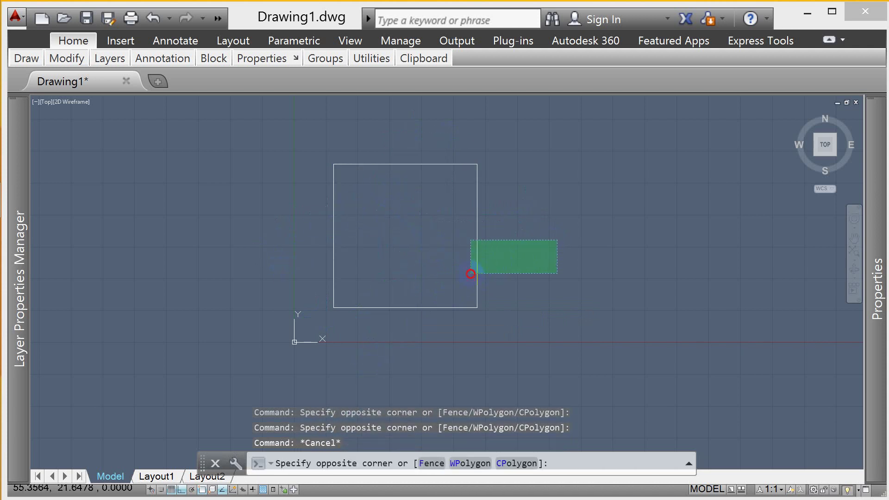
{"action": "left_click_drag", "start_coordinate": [556, 239], "coordinate": [462, 274]}
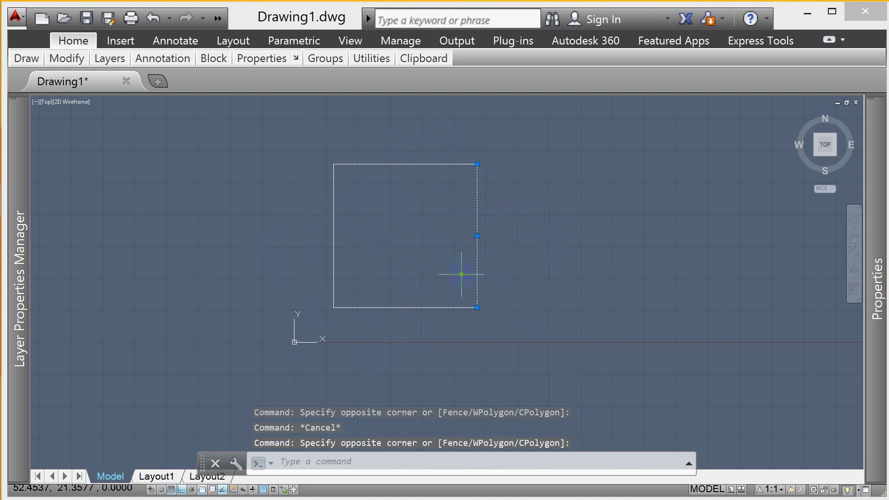
{"action": "key", "text": "Escape"}
{"action": "key", "text": "Escape"}
{"action": "mouse_move", "coordinate": [539, 146]}
{"action": "left_mouse_down"}
{"action": "mouse_move", "coordinate": [425, 258]}
{"action": "mouse_move", "coordinate": [317, 321]}
{"action": "left_mouse_up"}
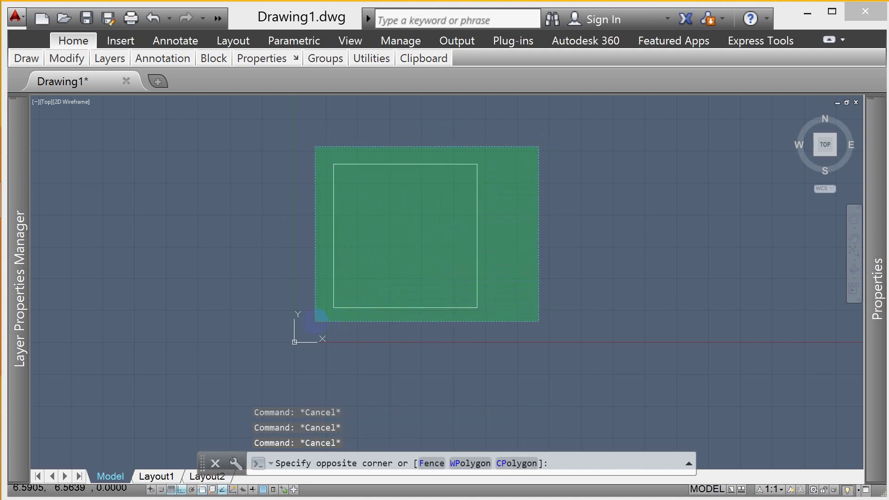
{"action": "left_click", "coordinate": [316, 320]}
{"action": "key", "text": "Escape"}
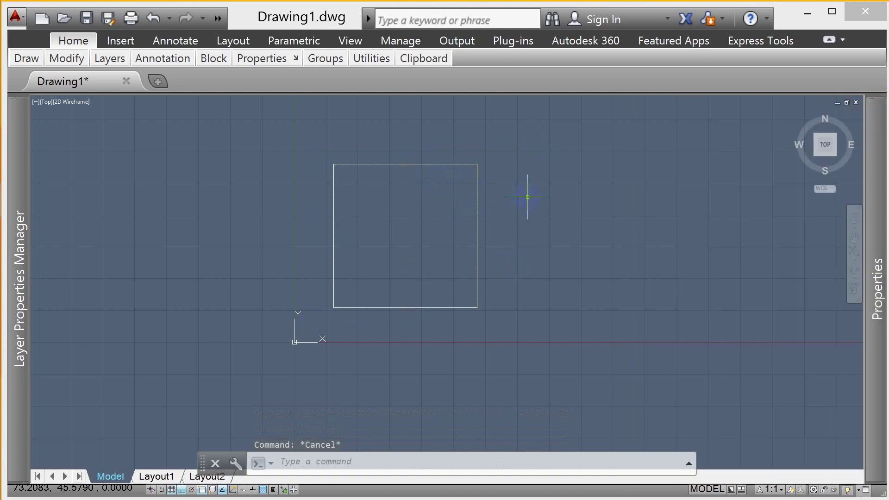
{"action": "type", "text": "p"}
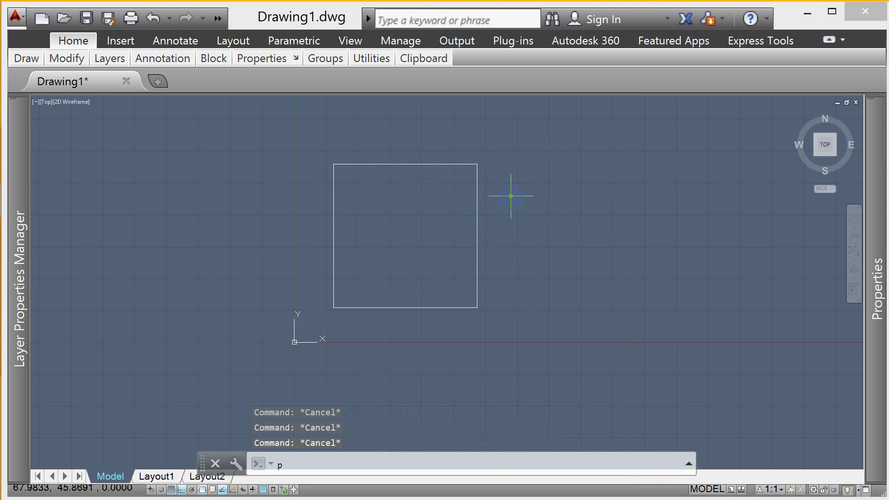
{"action": "type", "text": "l"}
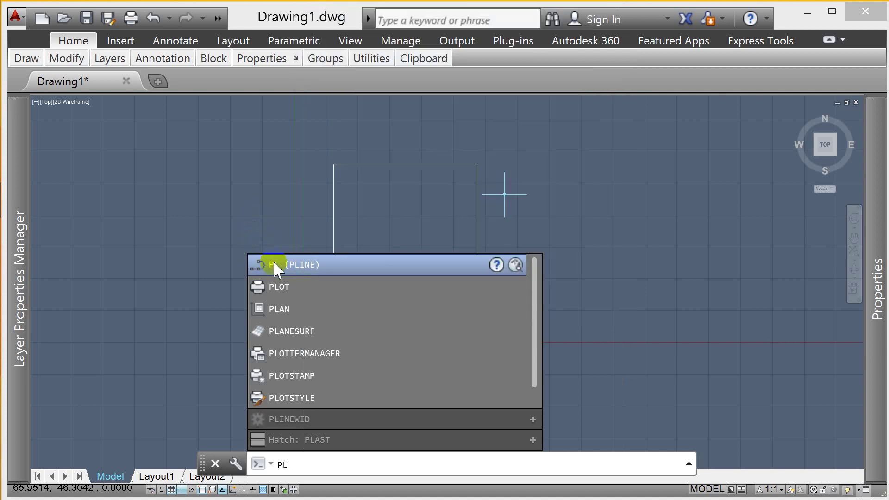
Draw a single-polyline square with four 45-unit sides right of the first square, then select it
{"action": "left_click", "coordinate": [274, 262]}
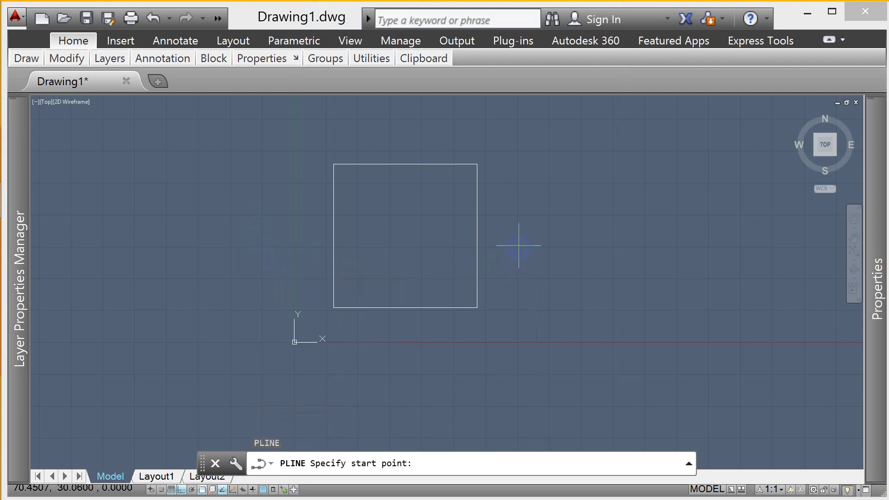
{"action": "left_click", "coordinate": [522, 163]}
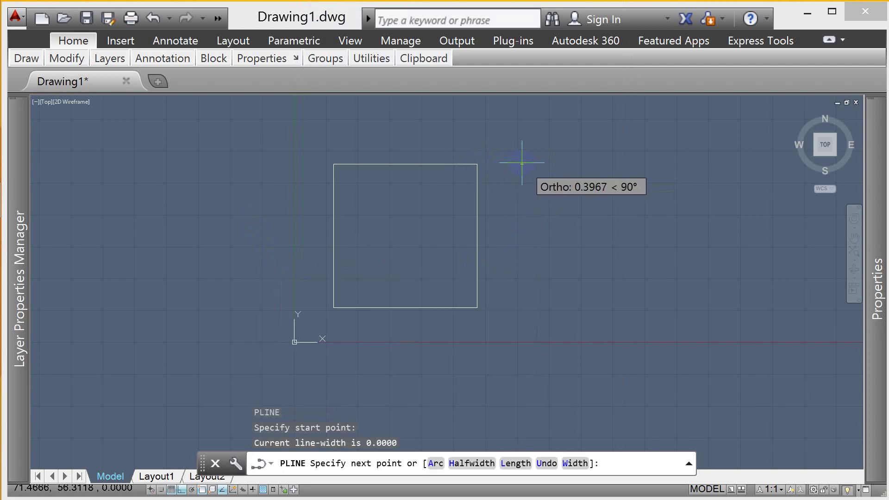
{"action": "type", "text": "45"}
{"action": "key", "text": "Return"}
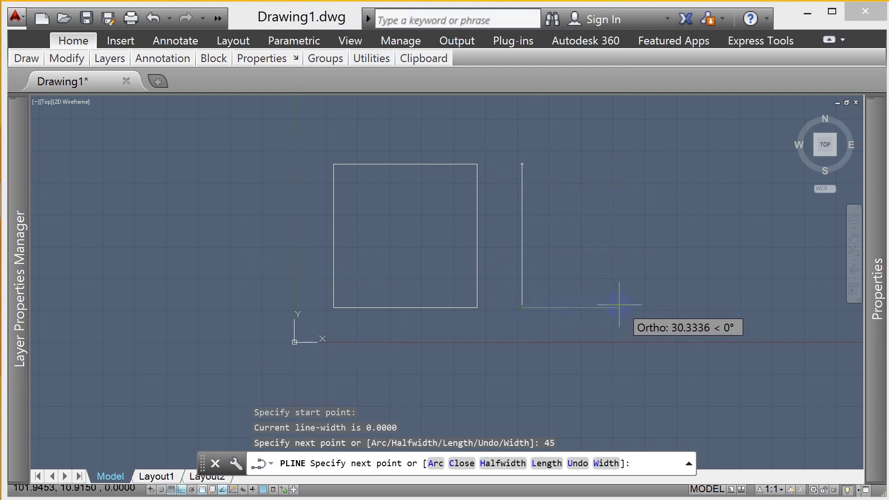
{"action": "type", "text": "45"}
{"action": "key", "text": "Return"}
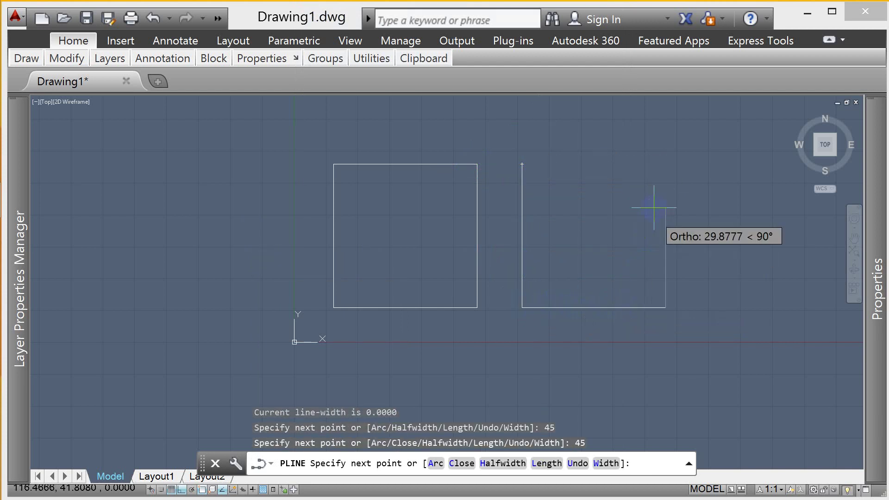
{"action": "type", "text": "45"}
{"action": "key", "text": "Return"}
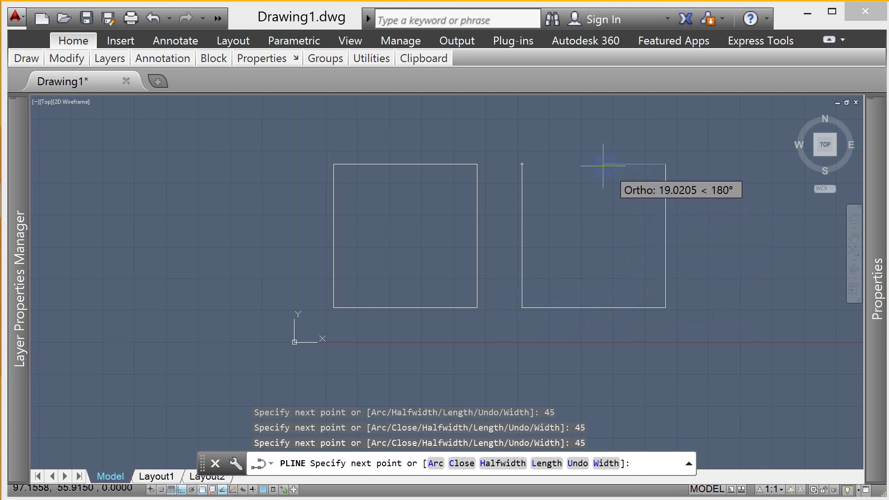
{"action": "type", "text": "45"}
{"action": "key", "text": "Return"}
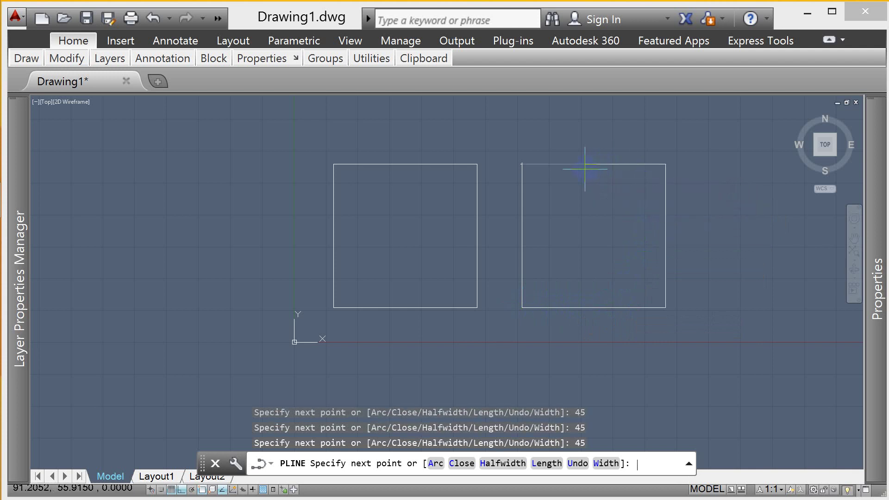
{"action": "key", "text": "Return"}
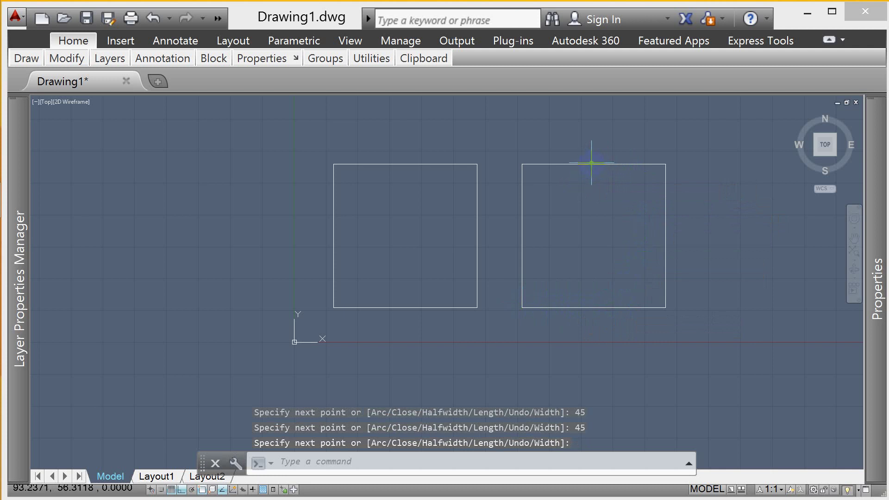
{"action": "left_click", "coordinate": [591, 163]}
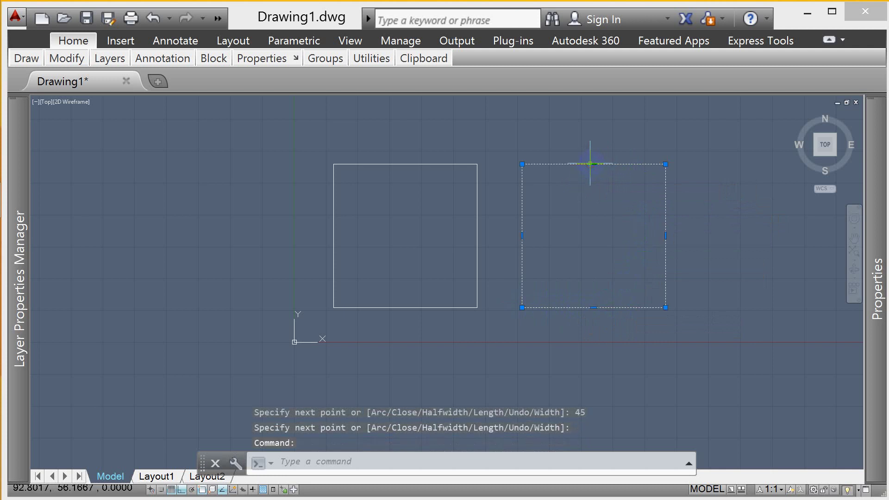
Clear pending commands and click the right square to select it
{"action": "key", "text": "Escape"}
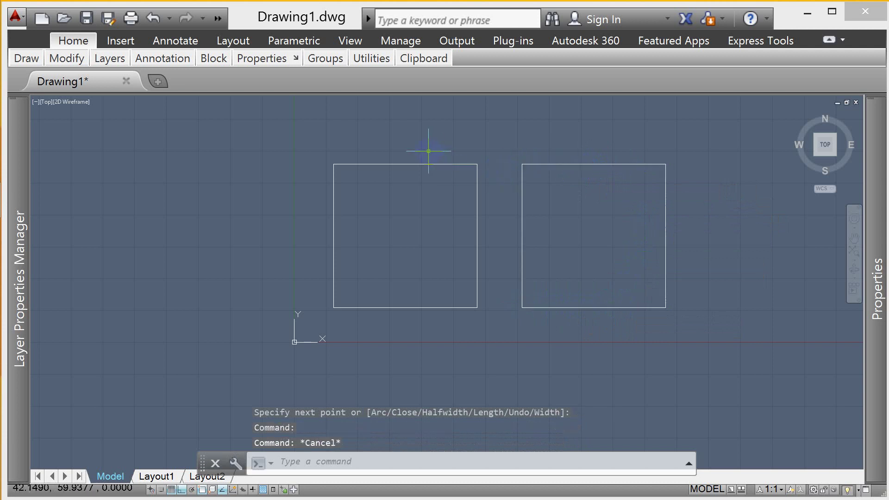
{"action": "key", "text": "Escape"}
{"action": "key", "text": "Escape"}
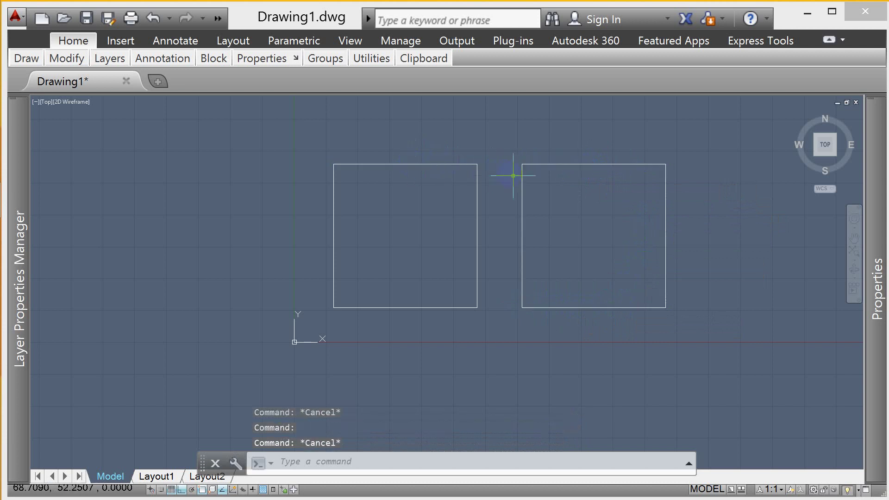
{"action": "key", "text": "Escape"}
{"action": "key", "text": "Escape"}
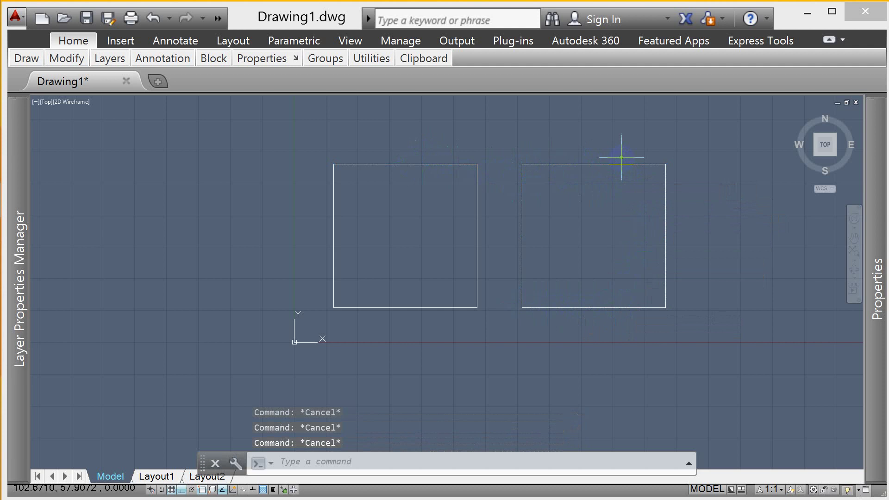
{"action": "left_click", "coordinate": [611, 164]}
{"action": "left_click", "coordinate": [578, 190]}
{"action": "key", "text": "Escape"}
Retry crossing windows until the right polyline square is selected with its grips showing
{"action": "left_click", "coordinate": [434, 123]}
{"action": "left_click", "coordinate": [453, 154]}
{"action": "key", "text": "Escape"}
{"action": "left_click", "coordinate": [633, 129]}
{"action": "key", "text": "Escape"}
{"action": "left_click", "coordinate": [367, 201]}
{"action": "key", "text": "Escape"}
{"action": "left_click", "coordinate": [509, 203]}
{"action": "key", "text": "Escape"}
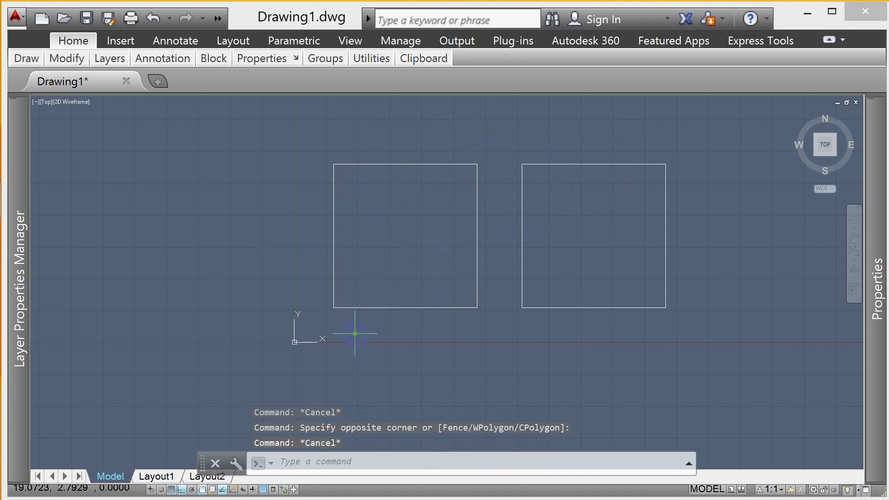
{"action": "left_click", "coordinate": [594, 134]}
{"action": "left_click", "coordinate": [558, 202]}
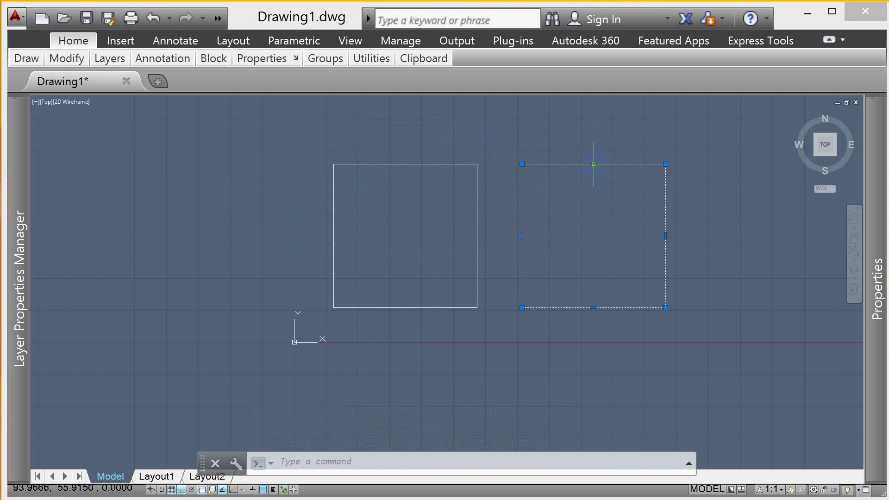
{"action": "mouse_move", "coordinate": [594, 164]}
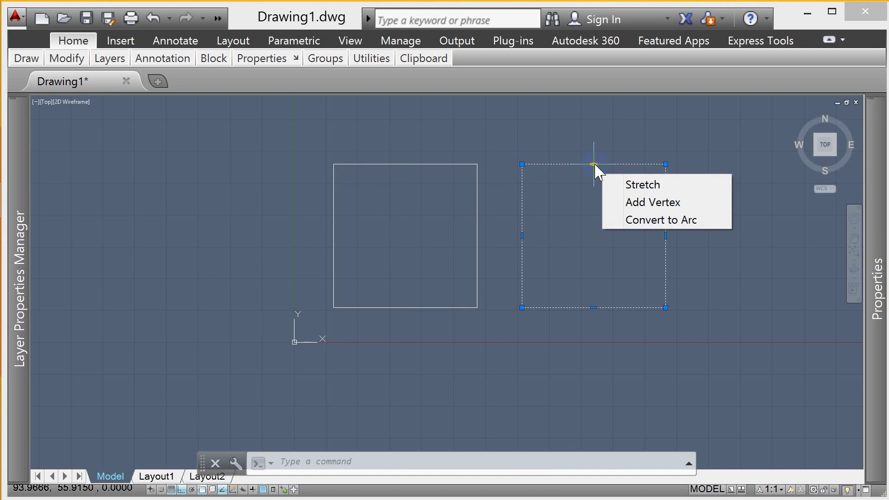
Select the left square, grab its top midpoint grip, then cancel the stretch
{"action": "left_click", "coordinate": [456, 167]}
{"action": "key", "text": "Escape"}
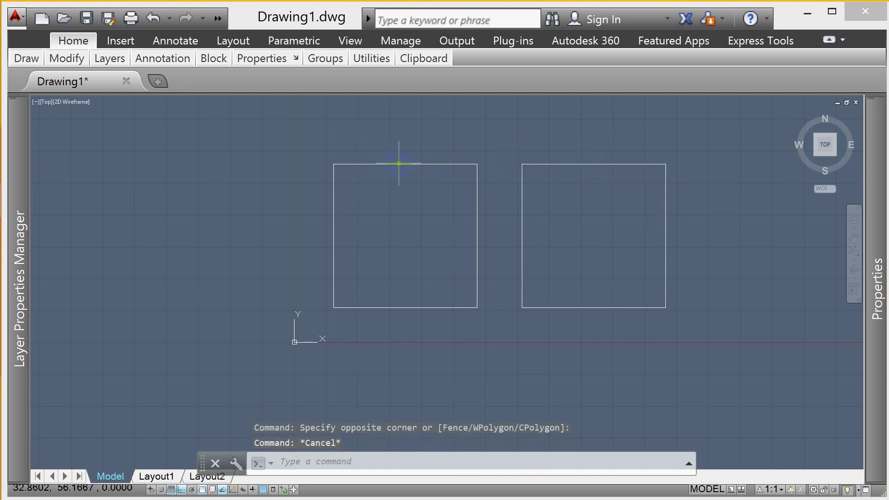
{"action": "left_click", "coordinate": [401, 164]}
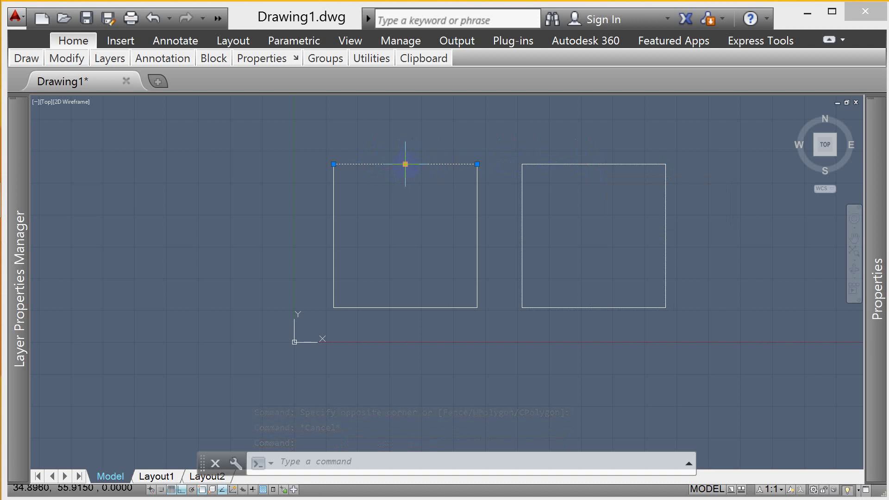
{"action": "left_click", "coordinate": [405, 164]}
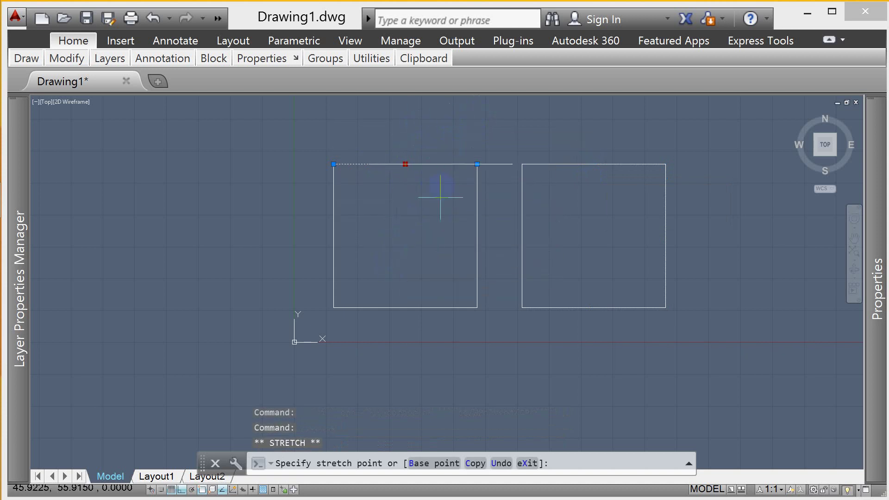
{"action": "key", "text": "Escape"}
Add a peak vertex above the right square's top-edge midpoint
{"action": "left_click", "coordinate": [616, 139]}
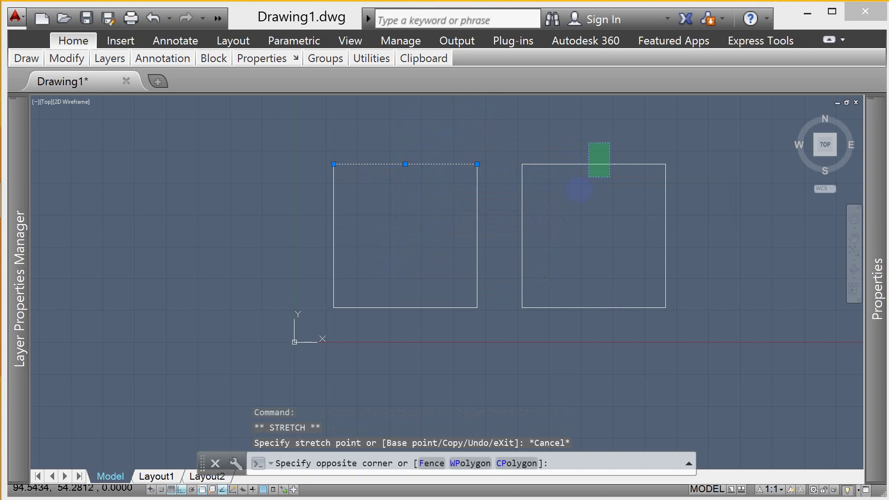
{"action": "left_click", "coordinate": [587, 178]}
{"action": "left_click", "coordinate": [594, 164]}
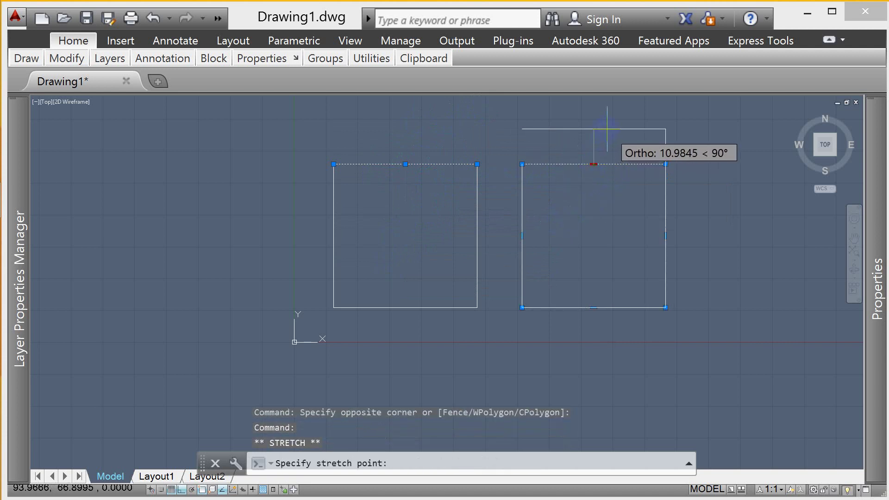
{"action": "type", "text": "º"}
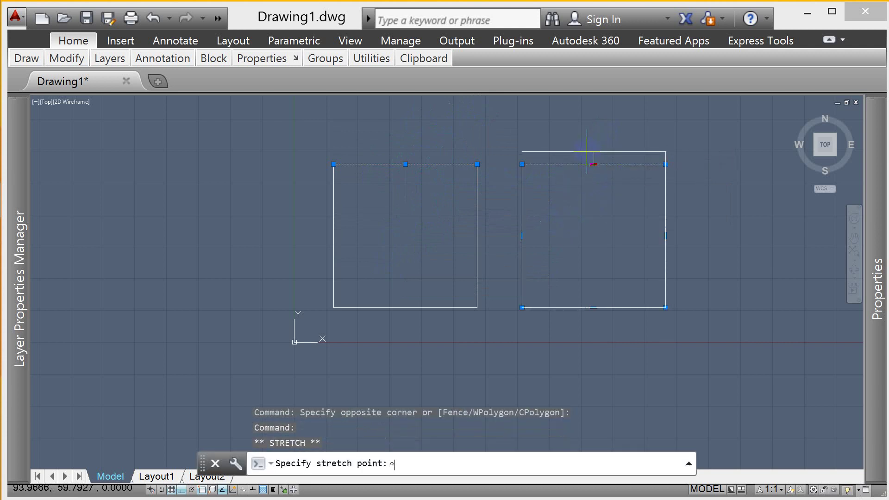
{"action": "key", "text": "Escape"}
{"action": "mouse_move", "coordinate": [593, 164]}
{"action": "left_click", "coordinate": [624, 202]}
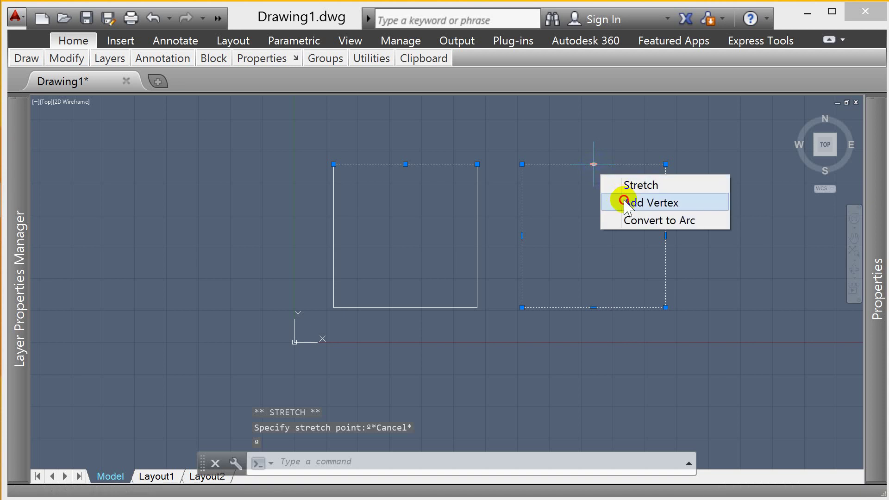
{"action": "left_click", "coordinate": [593, 119]}
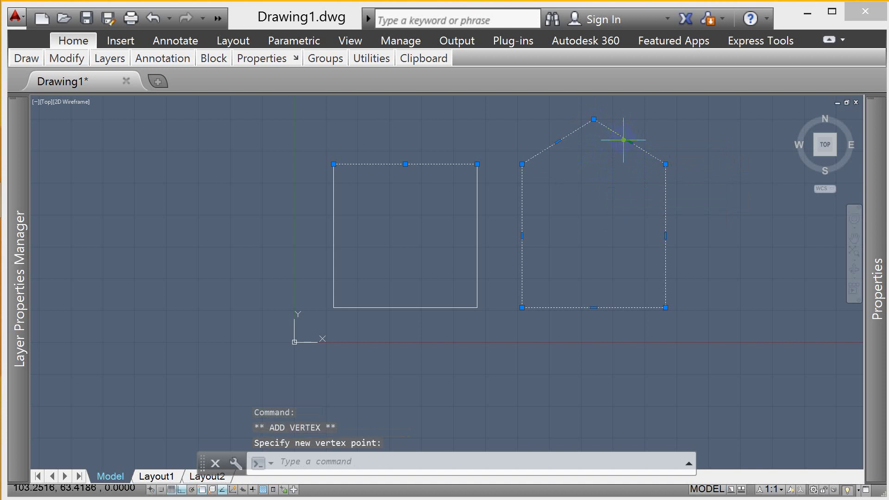
{"action": "mouse_move", "coordinate": [629, 143]}
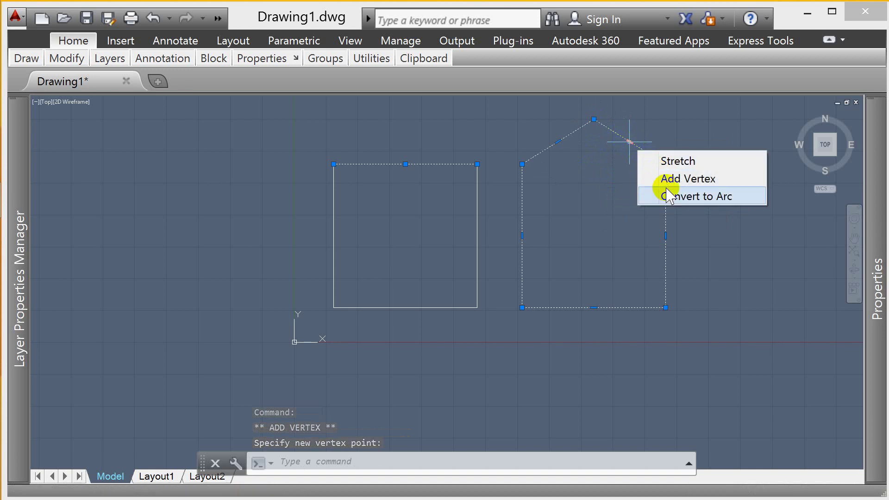
Convert the right roof slope into an arc and grab the right edge's midpoint grip
{"action": "left_click", "coordinate": [690, 196]}
{"action": "left_click", "coordinate": [671, 138]}
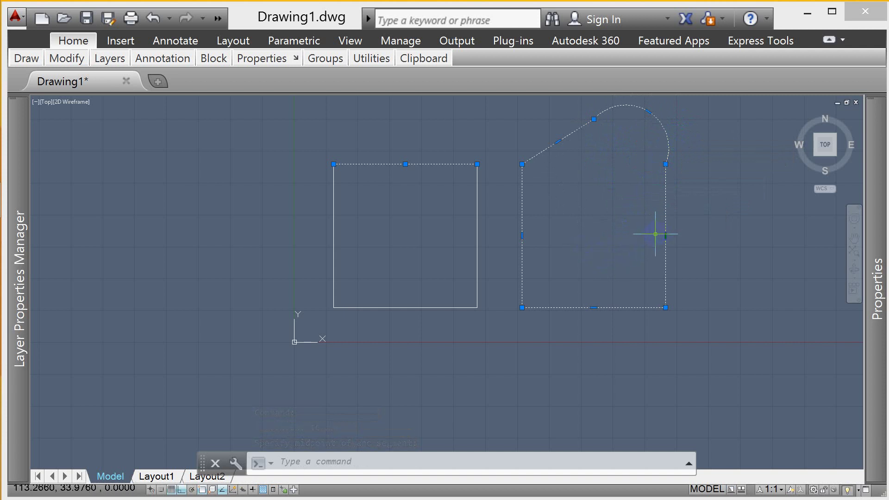
{"action": "mouse_move", "coordinate": [666, 235]}
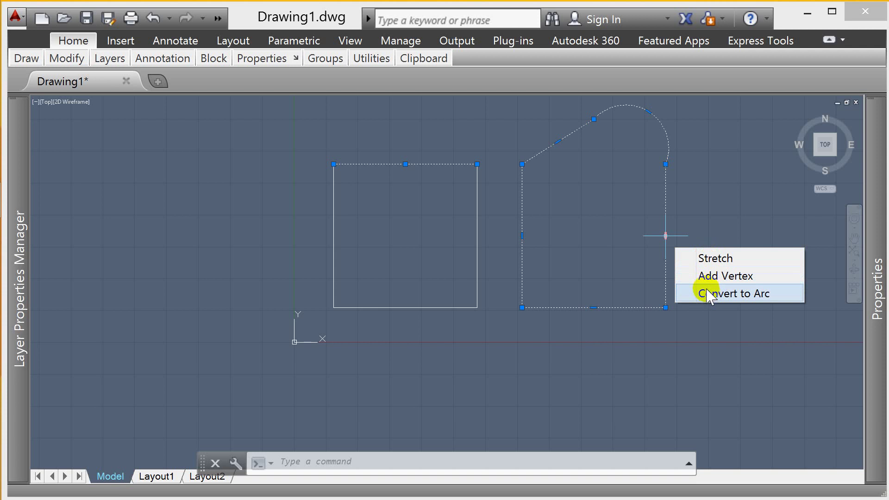
{"action": "left_click", "coordinate": [708, 293]}
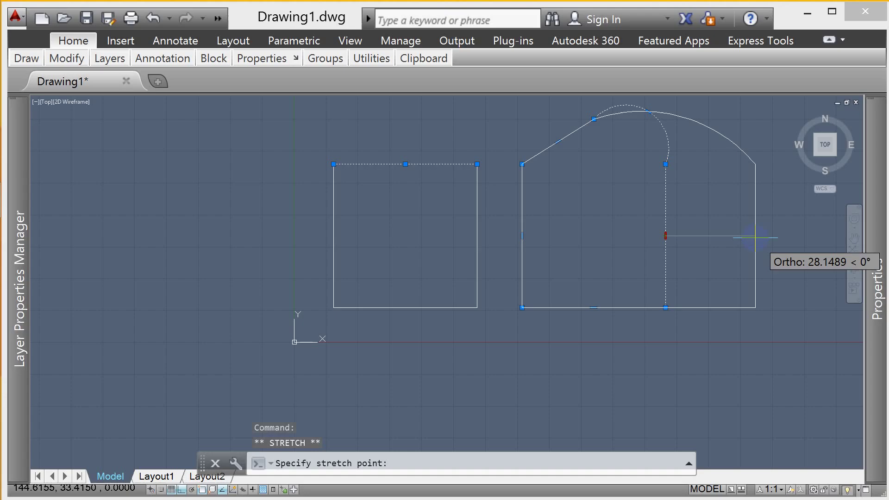
{"action": "key", "text": "alt"}
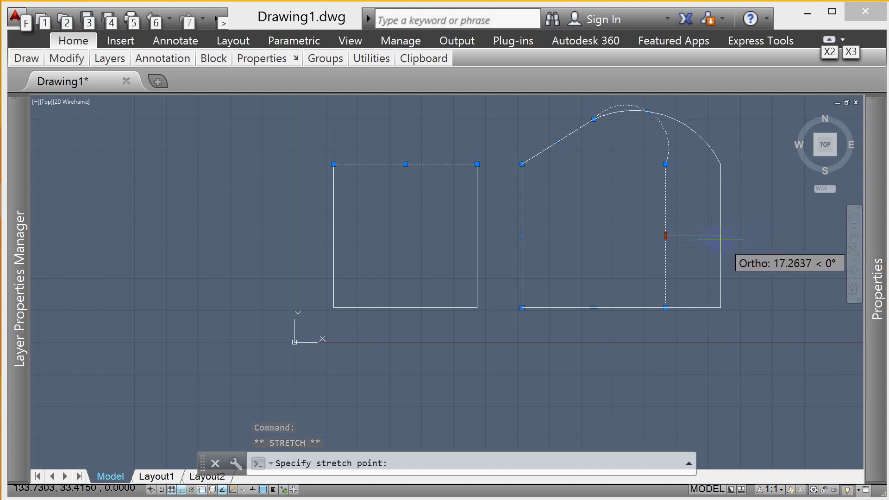
{"action": "key", "text": "ctrl"}
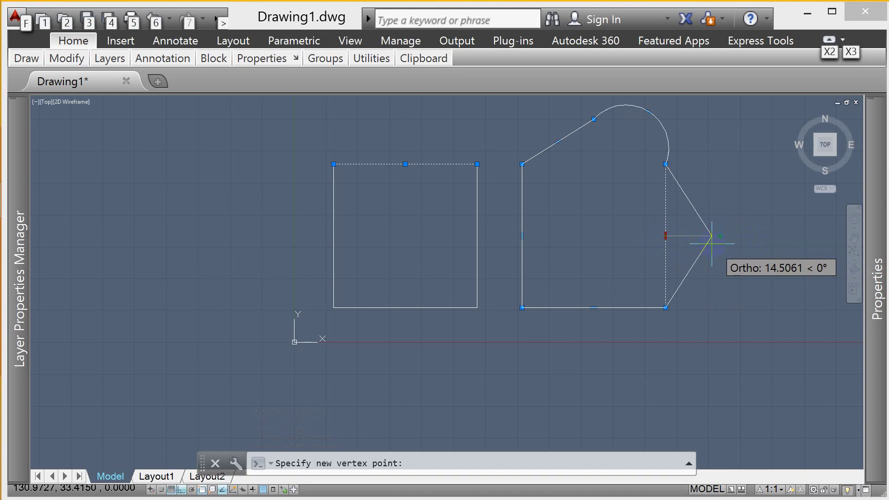
{"action": "key", "text": "ctrl"}
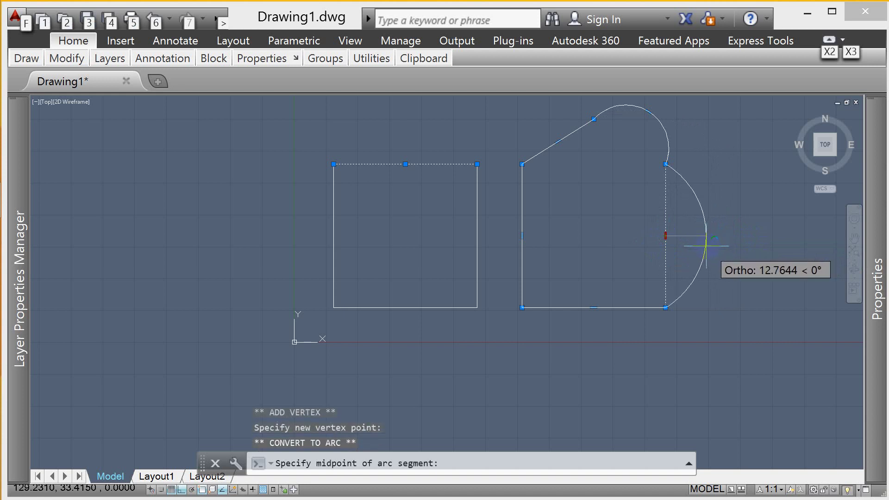
{"action": "key", "text": "ctrl"}
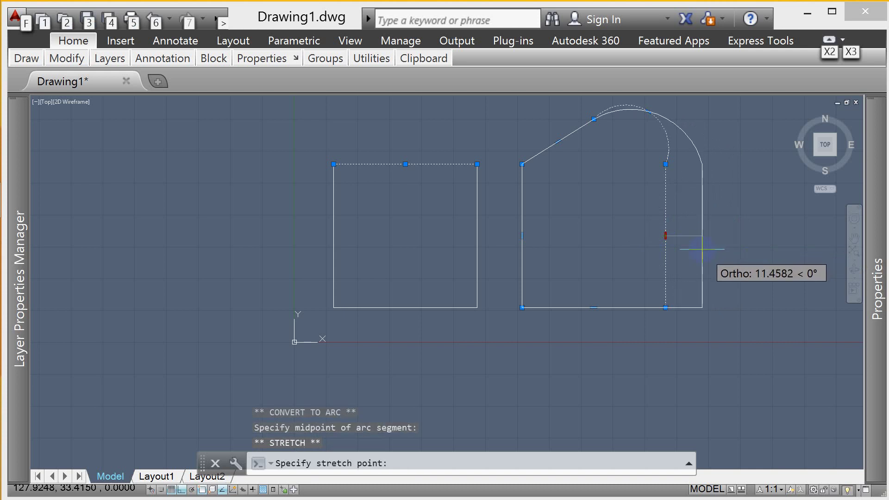
{"action": "key", "text": "alt"}
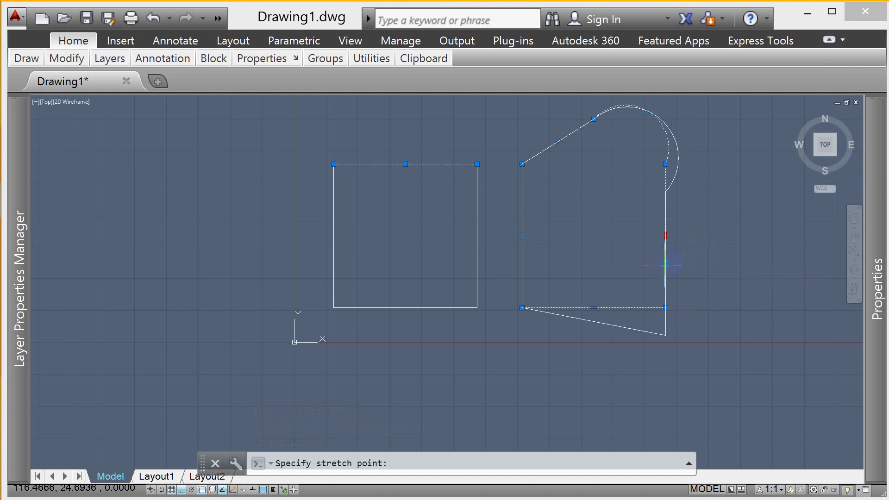
{"action": "key", "text": "Escape"}
{"action": "left_click", "coordinate": [665, 235]}
{"action": "key", "text": "ctrl"}
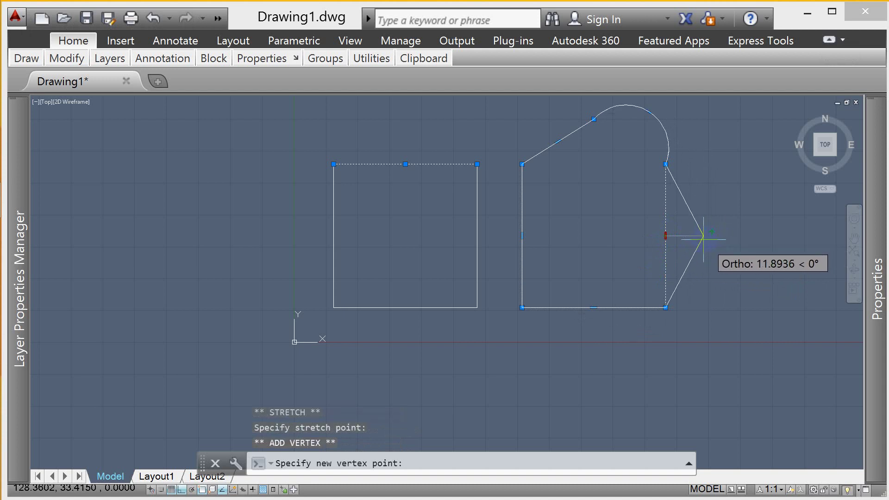
{"action": "key", "text": "ctrl"}
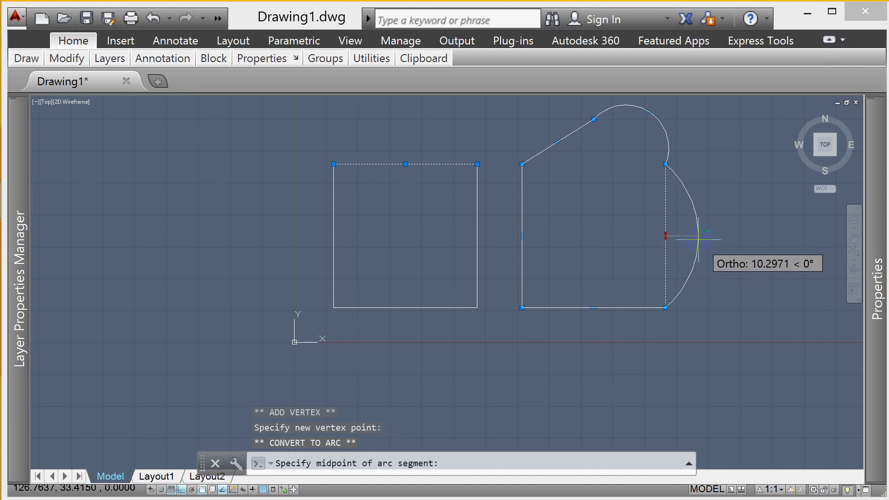
{"action": "key", "text": "ctrl"}
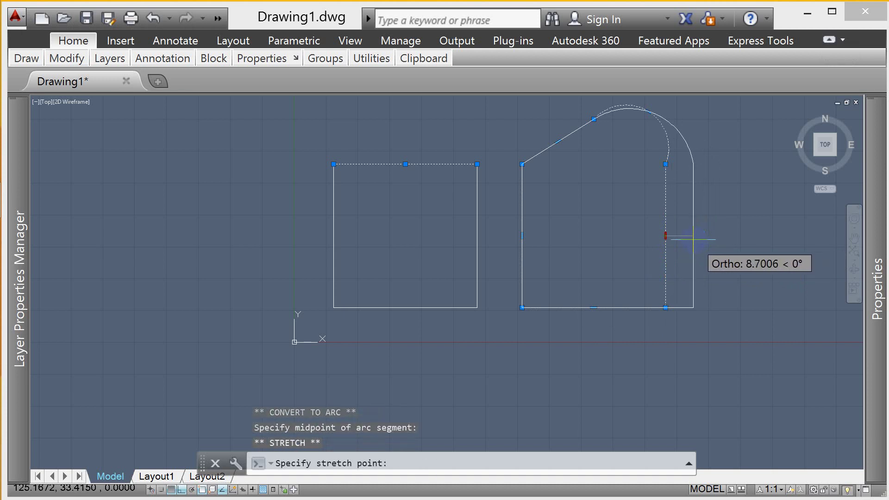
{"action": "key", "text": "space"}
{"action": "key", "text": "Escape"}
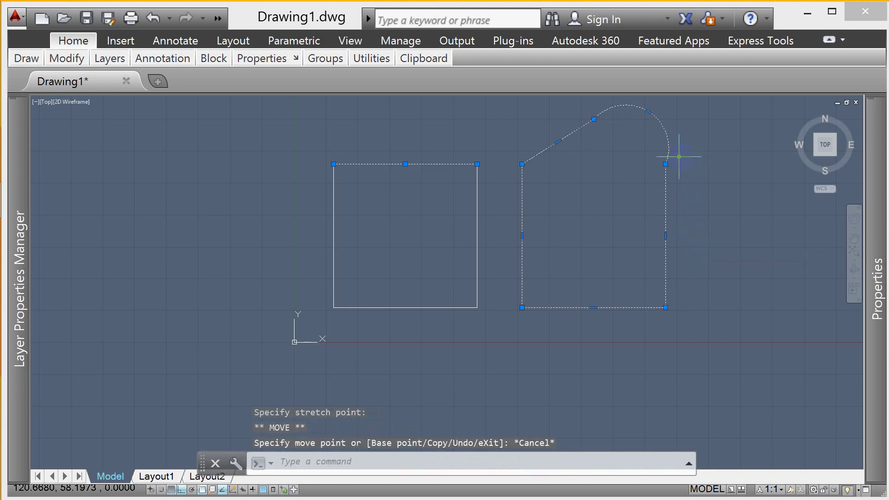
{"action": "key", "text": "Escape"}
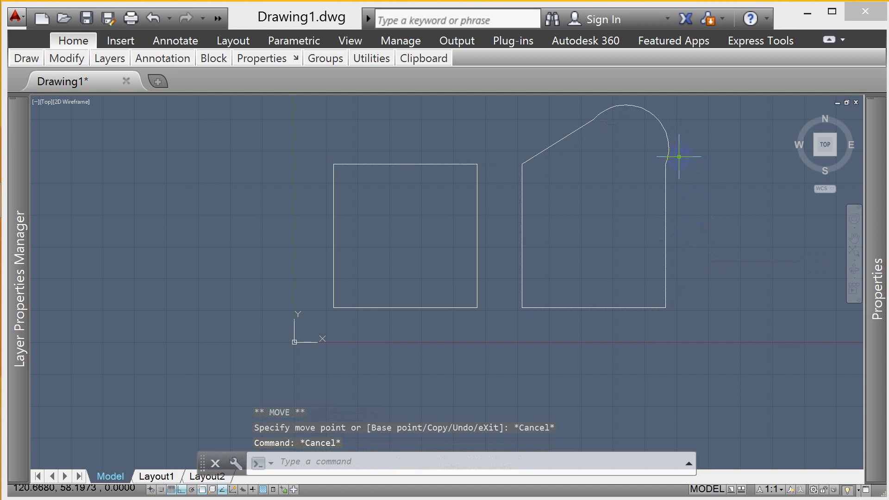
Select the arched outline and try lowering its bottom edge, then cancel
{"action": "scroll", "coordinate": [611, 149], "scroll_direction": "down", "scroll_amount": 2}
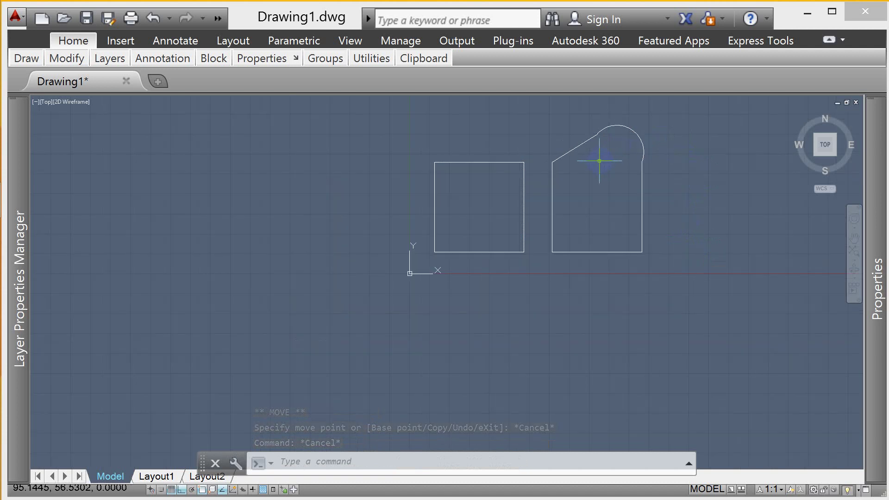
{"action": "key", "text": "Escape"}
{"action": "key", "text": "Escape"}
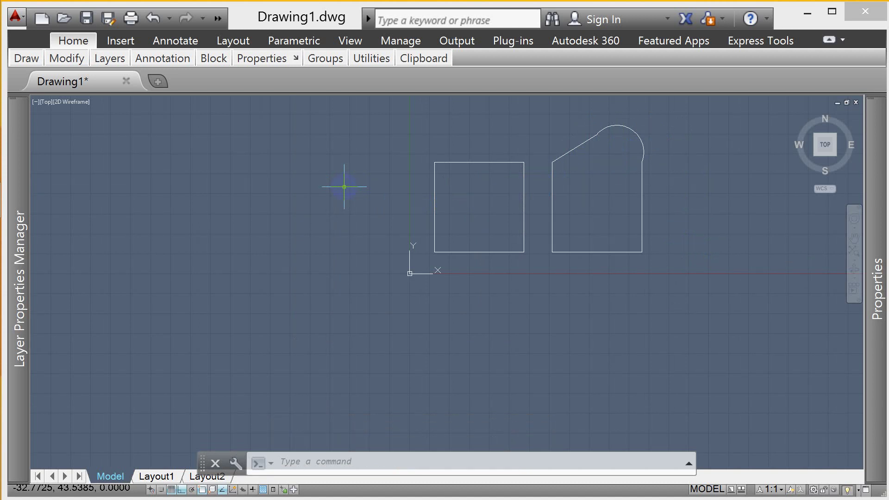
{"action": "left_click", "coordinate": [463, 195]}
{"action": "key", "text": "Escape"}
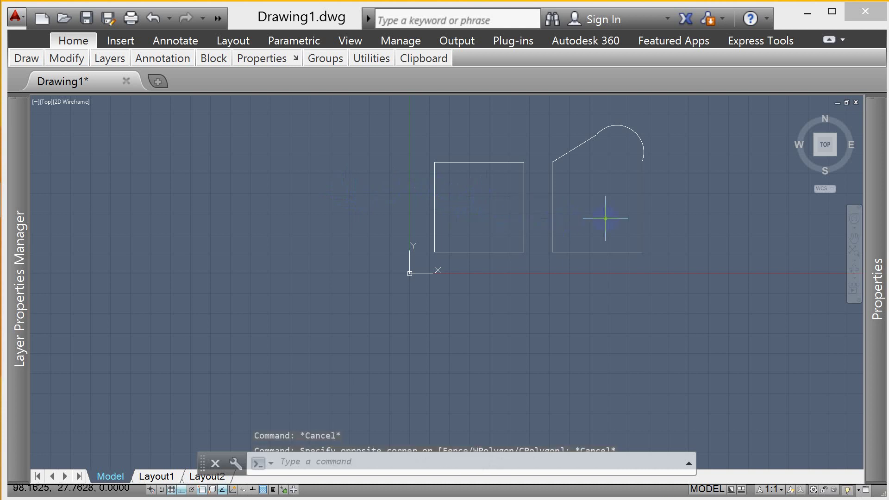
{"action": "left_click", "coordinate": [602, 252]}
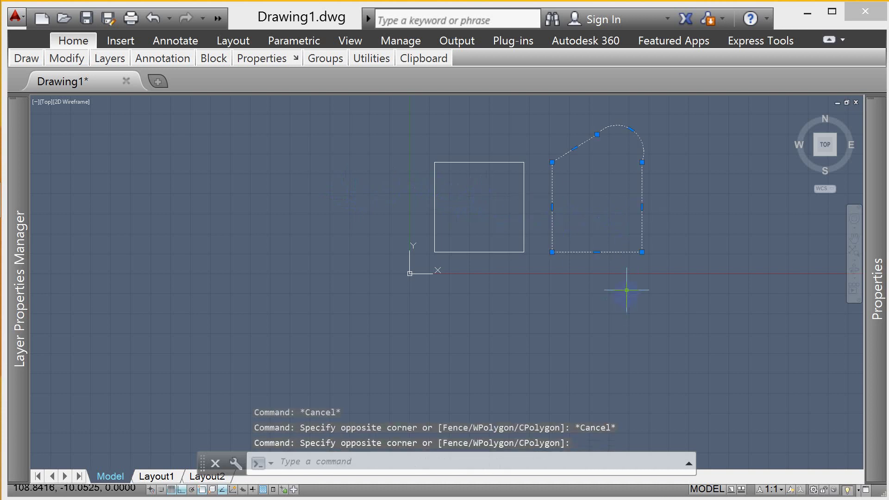
{"action": "left_click", "coordinate": [597, 252]}
{"action": "left_click", "coordinate": [599, 344]}
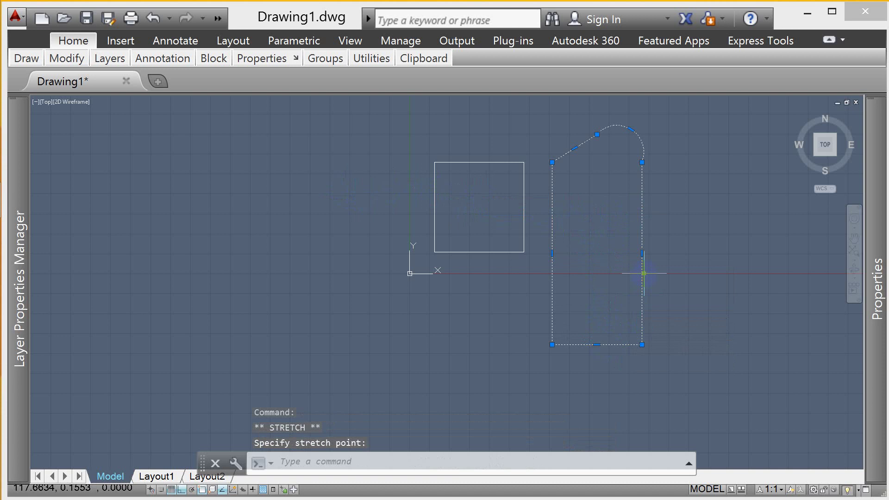
{"action": "key", "text": "Escape"}
{"action": "key", "text": "Escape"}
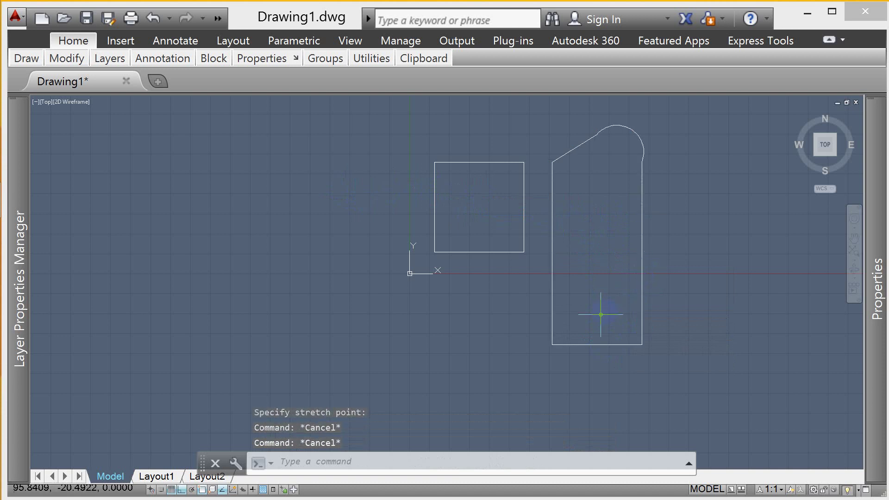
Raise the outline's bottom edge to shorten it toward the square's height
{"action": "left_click", "coordinate": [597, 354]}
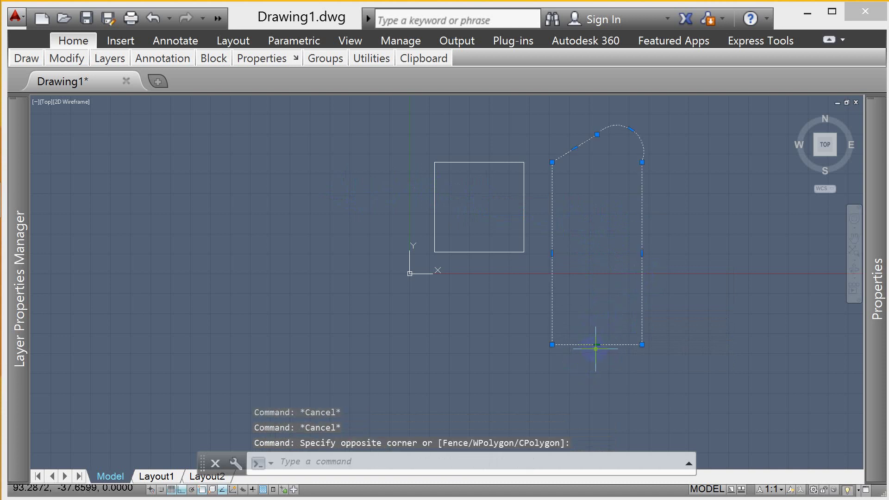
{"action": "left_click", "coordinate": [597, 345]}
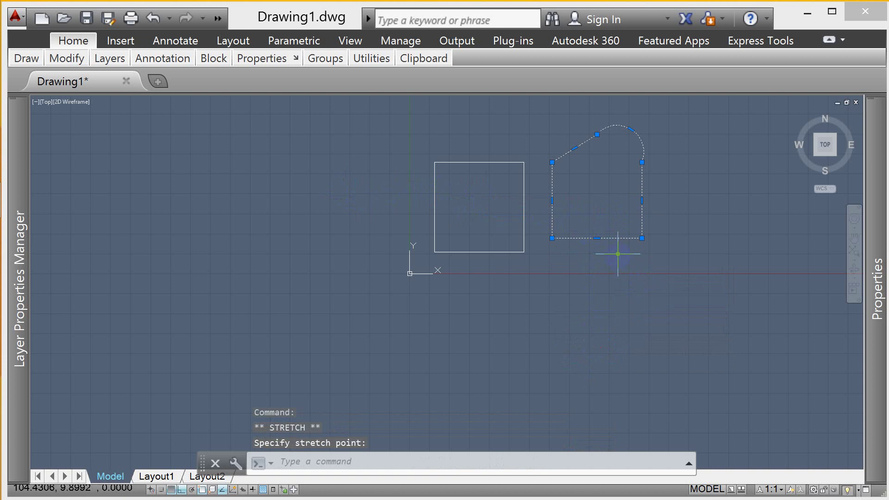
{"action": "left_click", "coordinate": [595, 237]}
{"action": "key", "text": "Escape"}
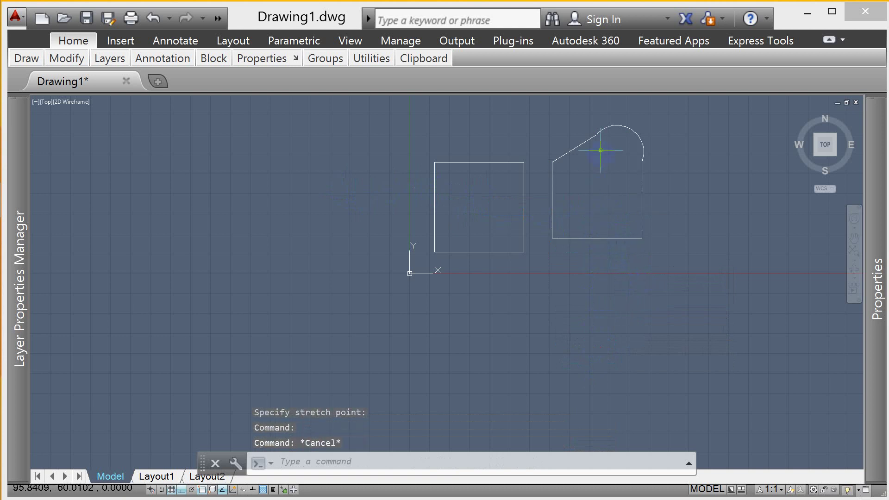
Reselect the outline and try its peak and slanted-edge grips, cancelling both
{"action": "left_click", "coordinate": [690, 101]}
{"action": "left_click", "coordinate": [539, 193]}
{"action": "scroll", "coordinate": [579, 357], "scroll_direction": "down", "scroll_amount": 2}
{"action": "scroll", "coordinate": [582, 248], "scroll_direction": "up", "scroll_amount": 2}
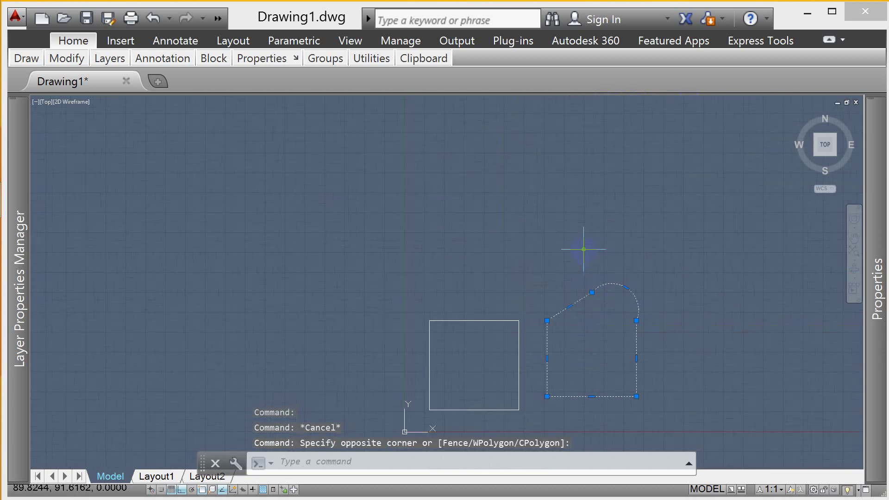
{"action": "left_click", "coordinate": [592, 292]}
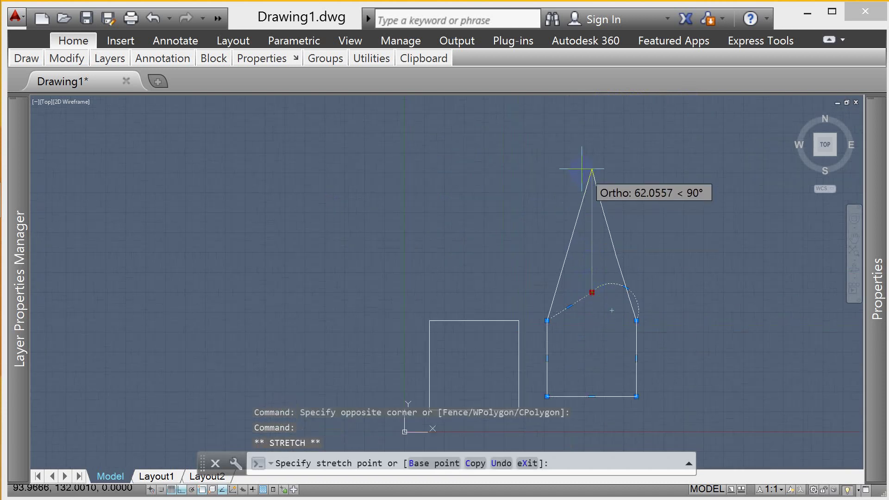
{"action": "key", "text": "Escape"}
{"action": "left_click", "coordinate": [570, 306]}
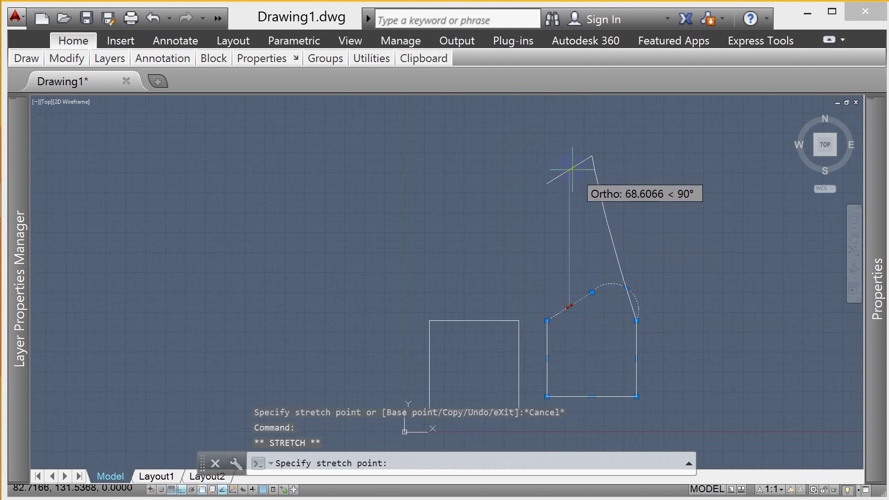
{"action": "key", "text": "Escape"}
{"action": "key", "text": "Escape"}
{"action": "key", "text": "Escape"}
{"action": "key", "text": "Escape"}
{"action": "key", "text": "Escape"}
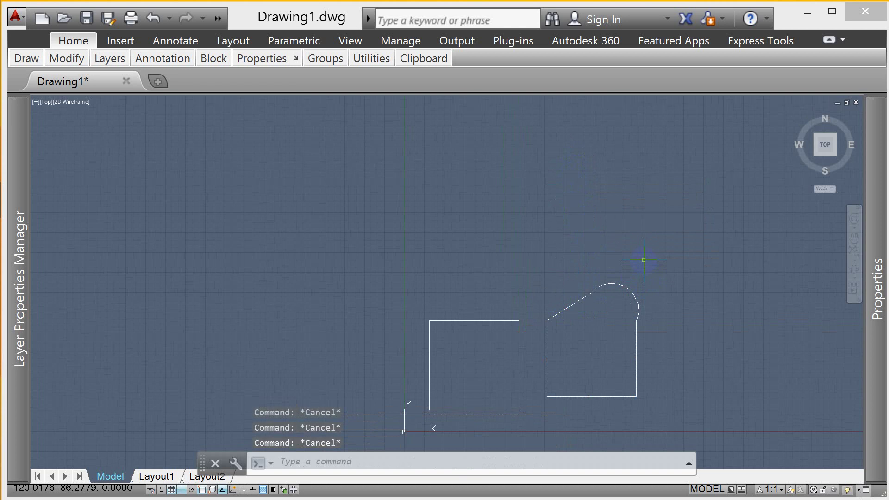
{"action": "type", "text": "s"}
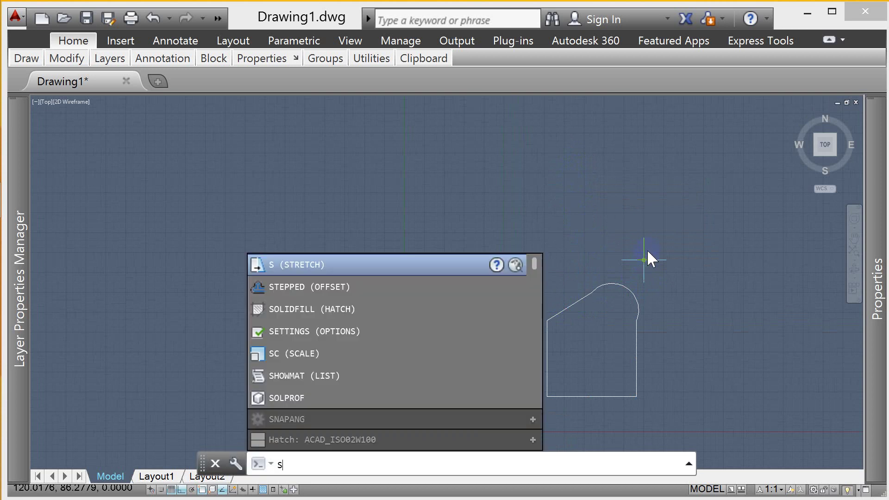
Run STRETCH and try selection windows that catch nothing
{"action": "key", "text": "Return"}
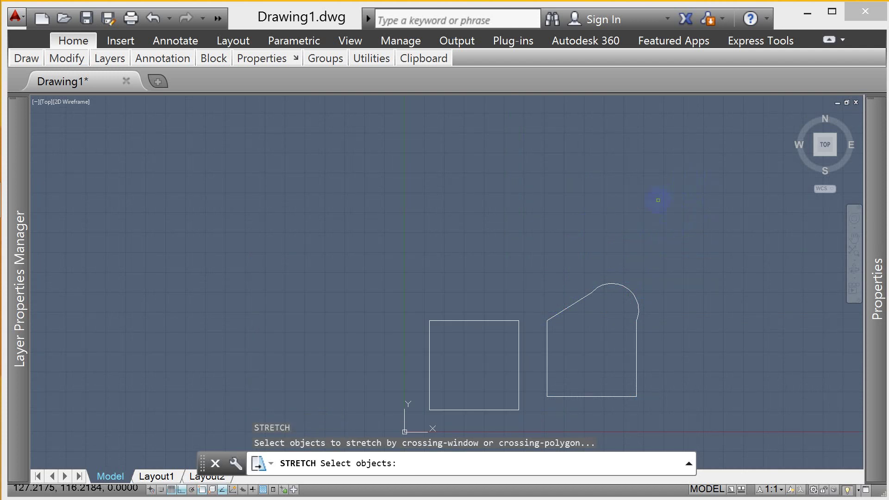
{"action": "left_click", "coordinate": [713, 189]}
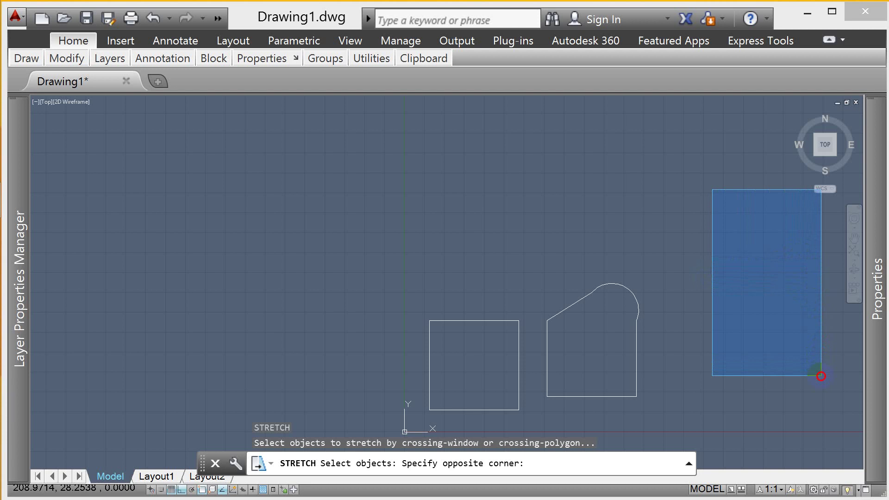
{"action": "key", "text": "Escape"}
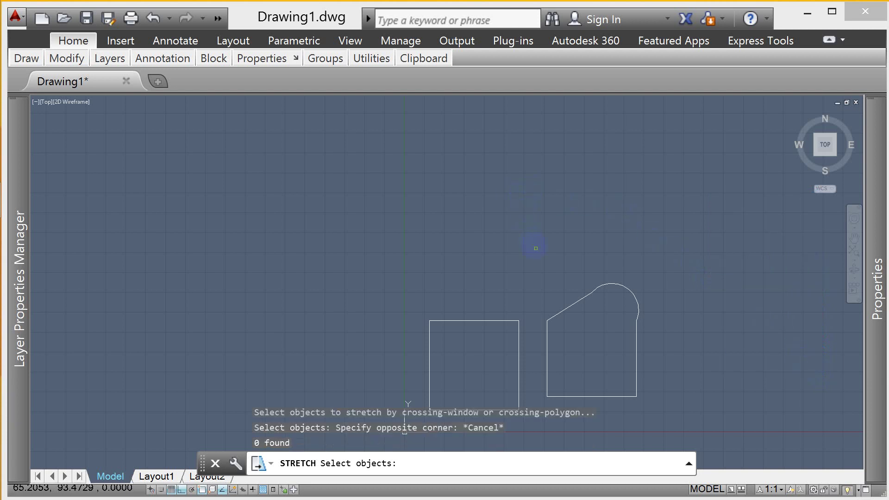
{"action": "left_click", "coordinate": [528, 230]}
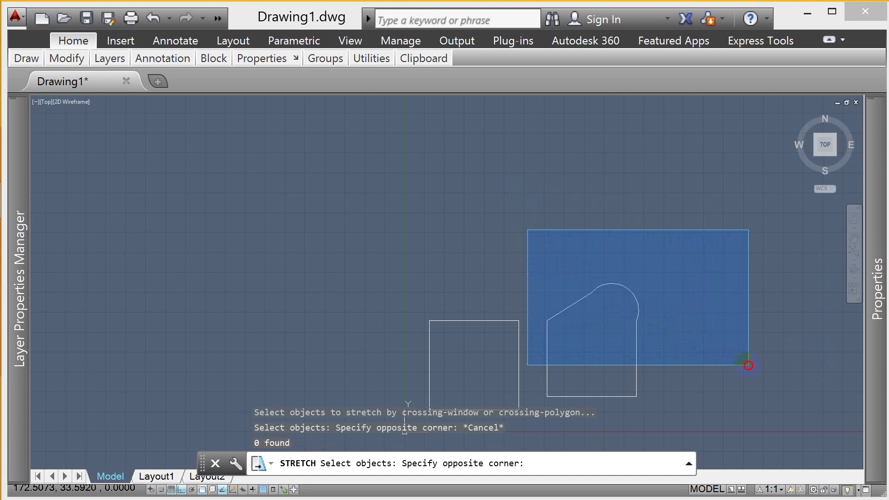
{"action": "left_click", "coordinate": [748, 366]}
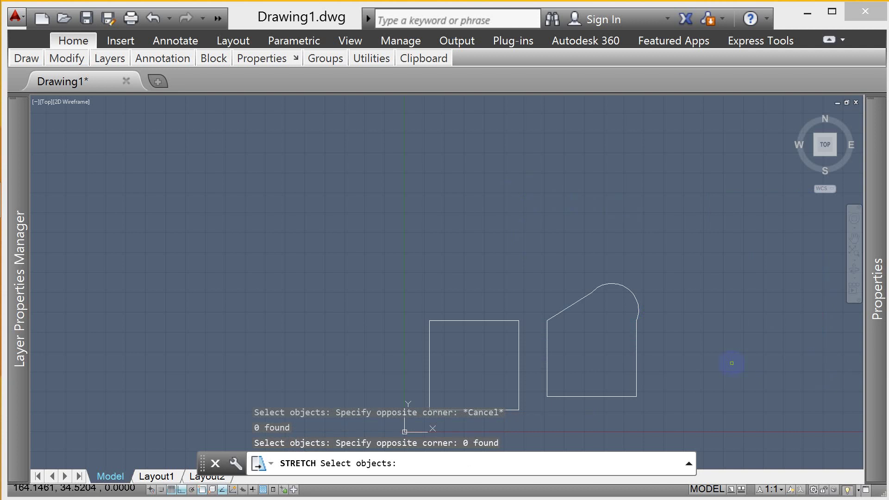
Window the square, cancel, then restart STRETCH with a crossing window over the outline's top
{"action": "left_click", "coordinate": [324, 148]}
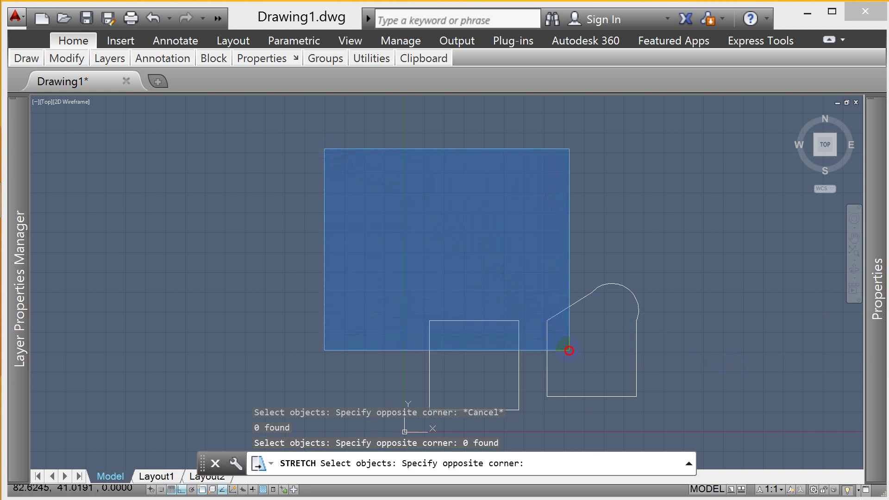
{"action": "left_click", "coordinate": [580, 356]}
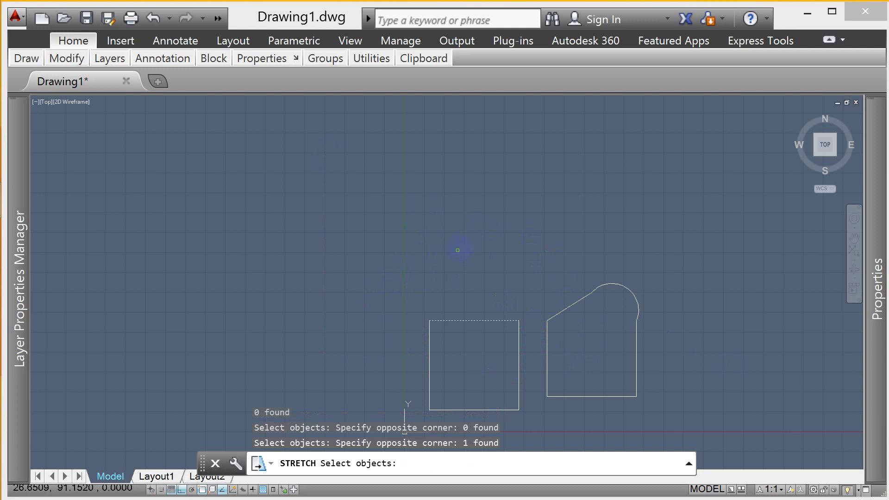
{"action": "left_click", "coordinate": [395, 272]}
{"action": "left_click", "coordinate": [460, 429]}
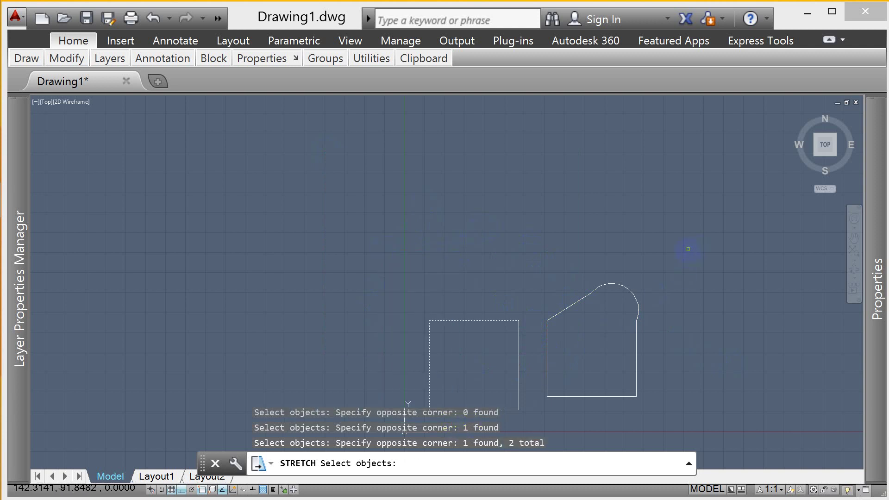
{"action": "key", "text": "Escape"}
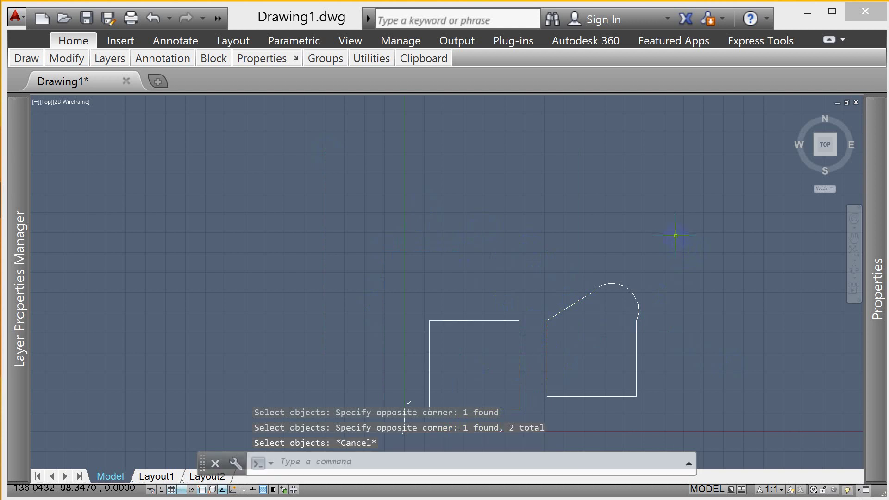
{"action": "key", "text": "Return"}
{"action": "left_click", "coordinate": [707, 221]}
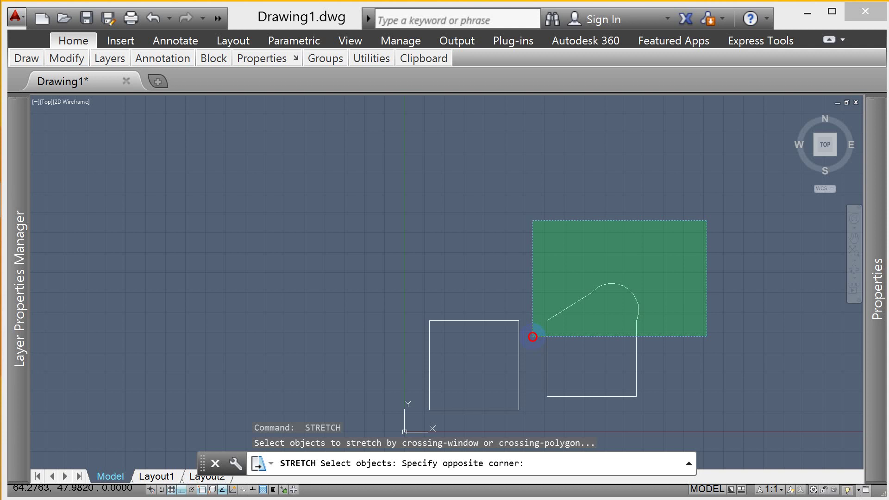
Retry STRETCH selections on the outline and the square, cancelling each
{"action": "left_click", "coordinate": [533, 337]}
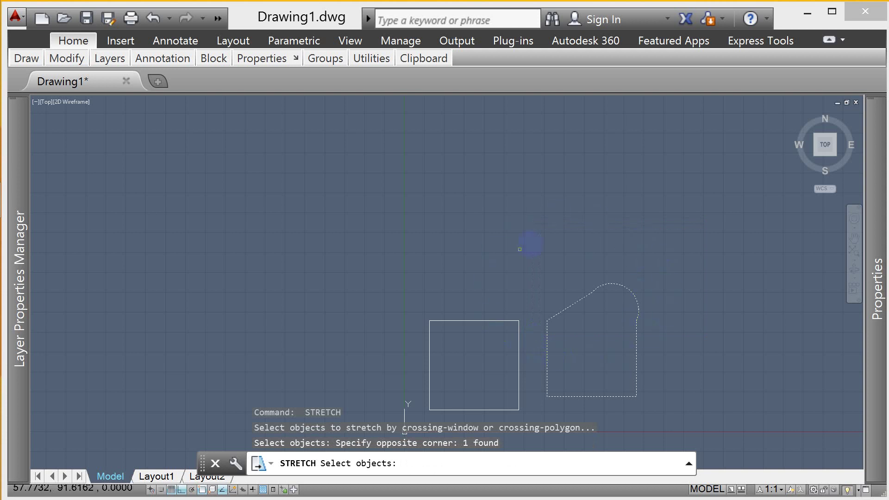
{"action": "key", "text": "Escape"}
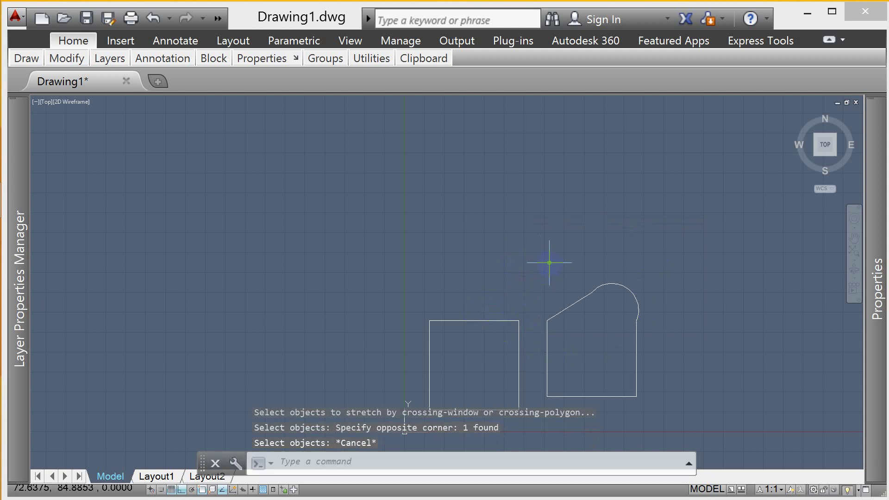
{"action": "key", "text": "Return"}
{"action": "left_click", "coordinate": [536, 259]}
{"action": "left_click", "coordinate": [382, 338]}
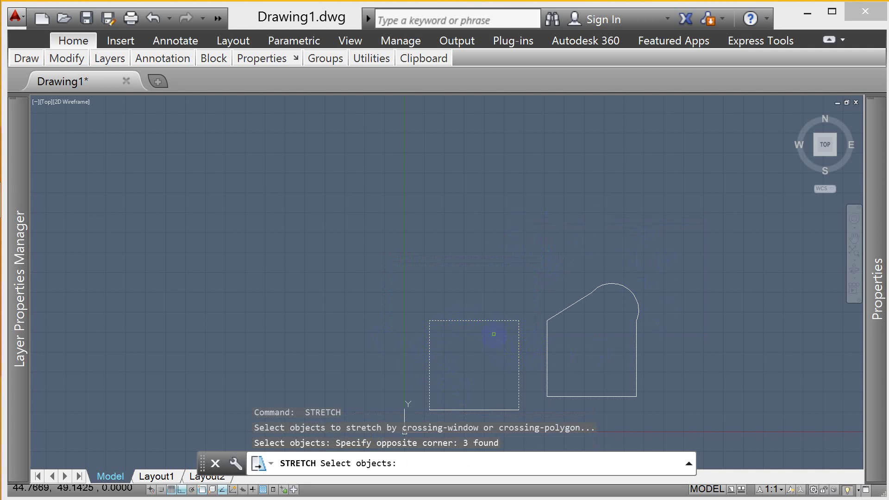
{"action": "key", "text": "Escape"}
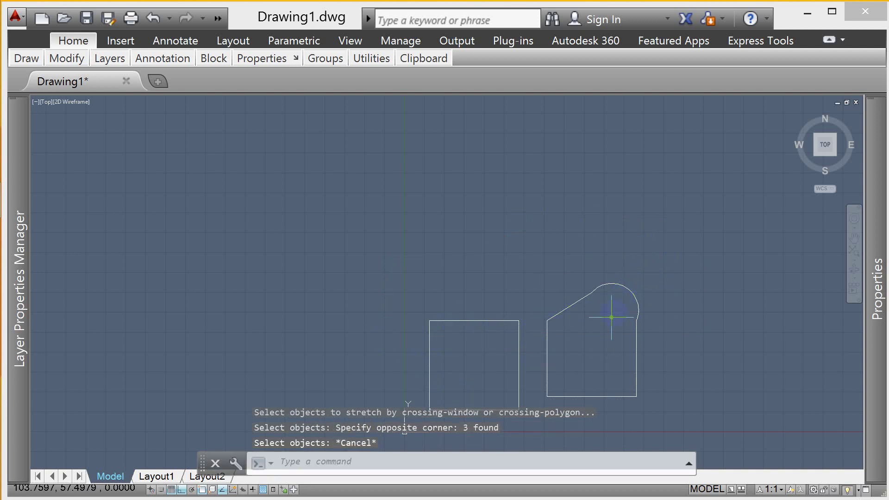
Restart STRETCH and crossing-select the outline's top, then cancel
{"action": "type", "text": "s"}
{"action": "key", "text": "Return"}
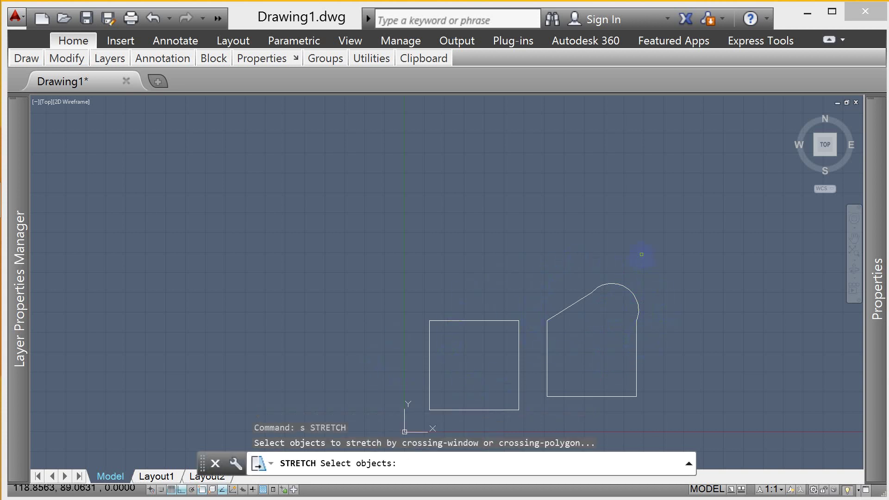
{"action": "left_click_drag", "start_coordinate": [720, 216], "coordinate": [687, 232]}
{"action": "left_click", "coordinate": [532, 369]}
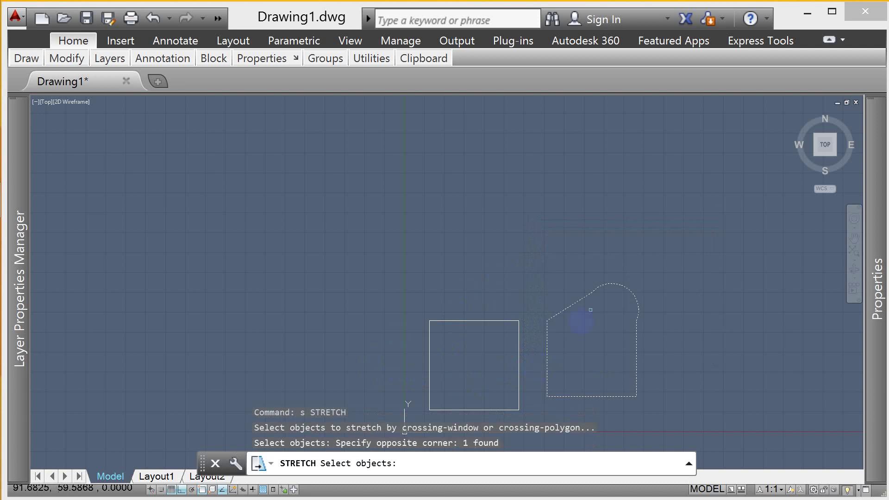
{"action": "key", "text": "Return"}
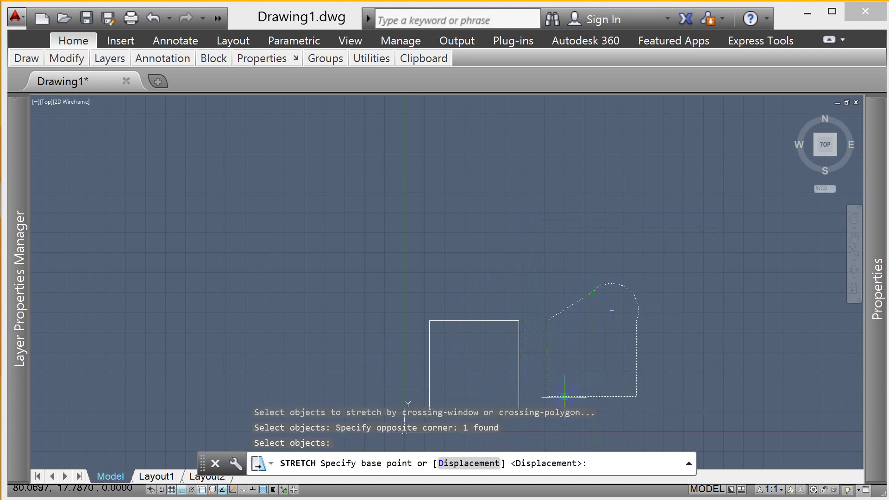
{"action": "key", "text": "Escape"}
Crossing-select the outline's upper part and set a stretch base point, then cancel
{"action": "type", "text": "s"}
{"action": "key", "text": "Return"}
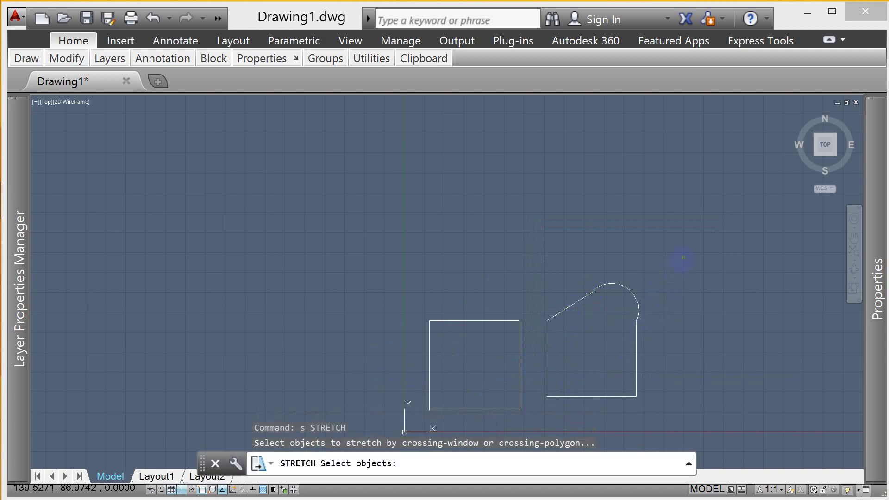
{"action": "left_click", "coordinate": [690, 234]}
{"action": "left_click", "coordinate": [531, 413]}
{"action": "key", "text": "Return"}
{"action": "left_click", "coordinate": [593, 360]}
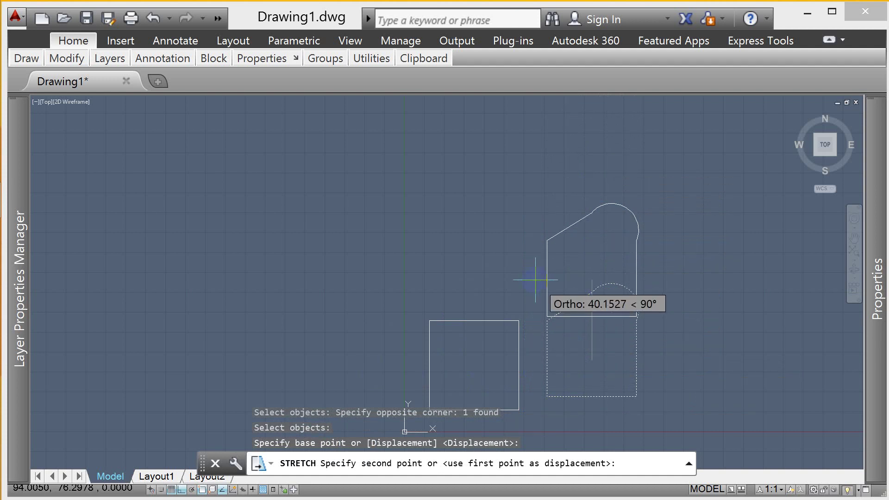
{"action": "key", "text": "Escape"}
Stretch the arched top upward, making the outline much taller
{"action": "key", "text": "Return"}
{"action": "left_click", "coordinate": [695, 237]}
{"action": "left_click", "coordinate": [530, 366]}
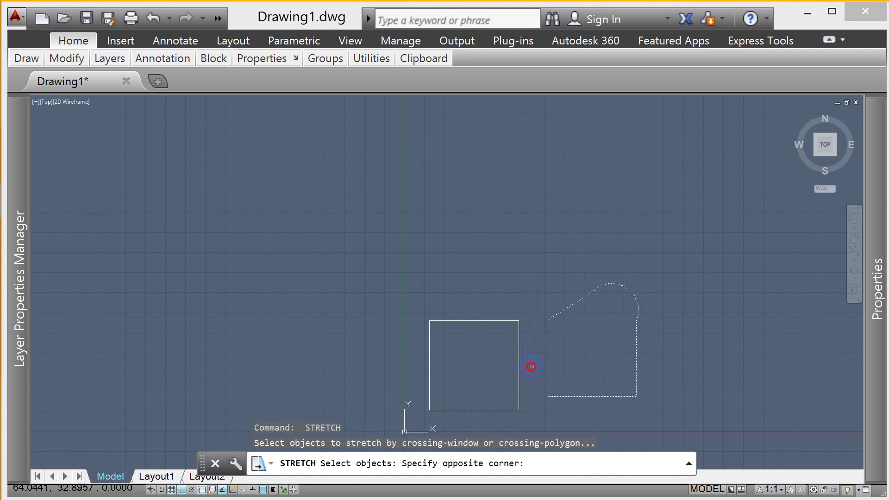
{"action": "key", "text": "Return"}
{"action": "left_click", "coordinate": [587, 319]}
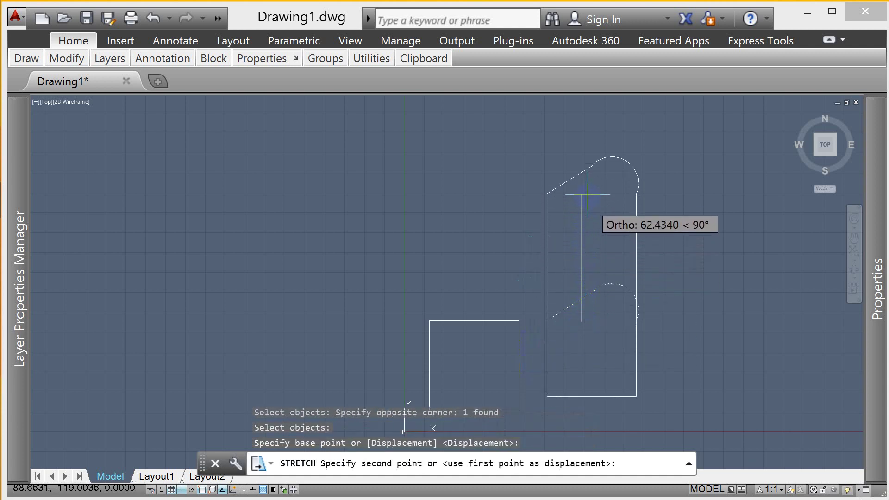
{"action": "left_click", "coordinate": [586, 141]}
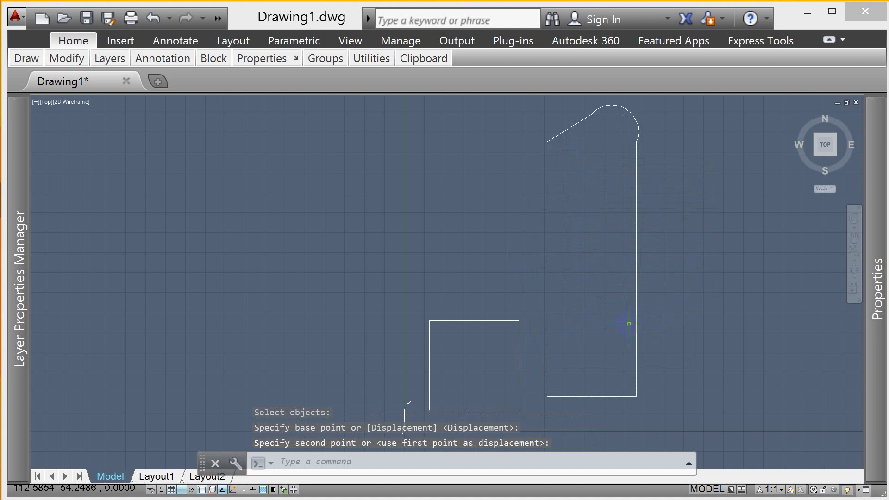
Abandon a bottom-edge stretch of the tall outline, deselect it, and undo with Ctrl+Z
{"action": "key", "text": "Escape"}
{"action": "left_click", "coordinate": [735, 325]}
{"action": "left_click", "coordinate": [621, 397]}
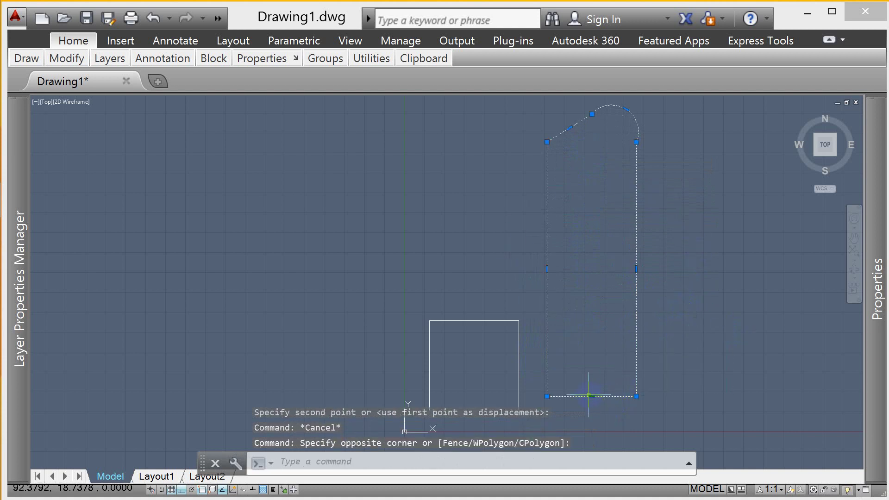
{"action": "left_click", "coordinate": [592, 397]}
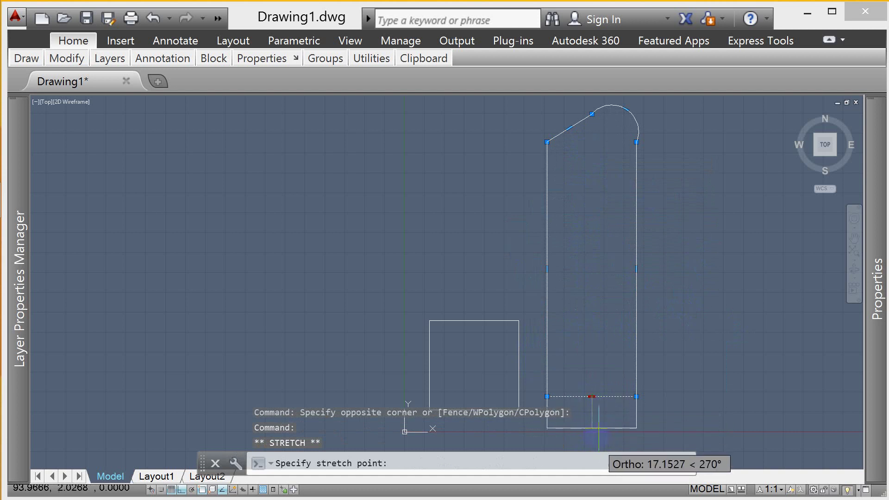
{"action": "key", "text": "Escape"}
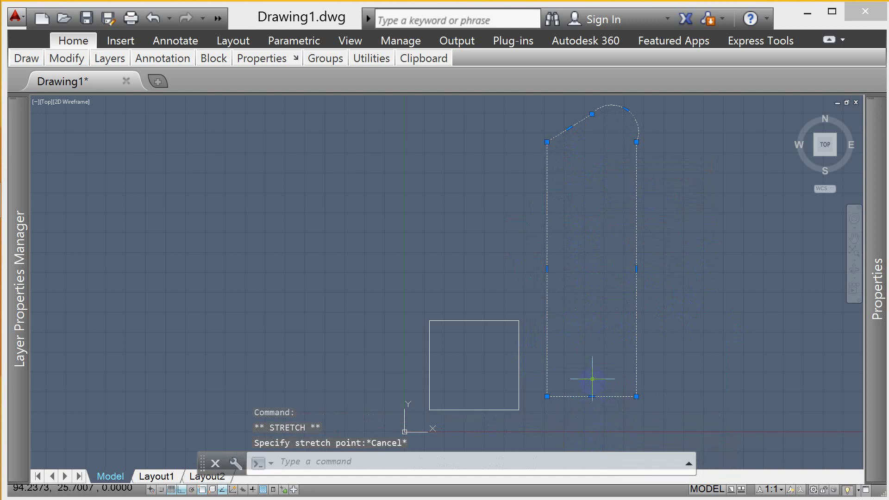
{"action": "key", "text": "Escape"}
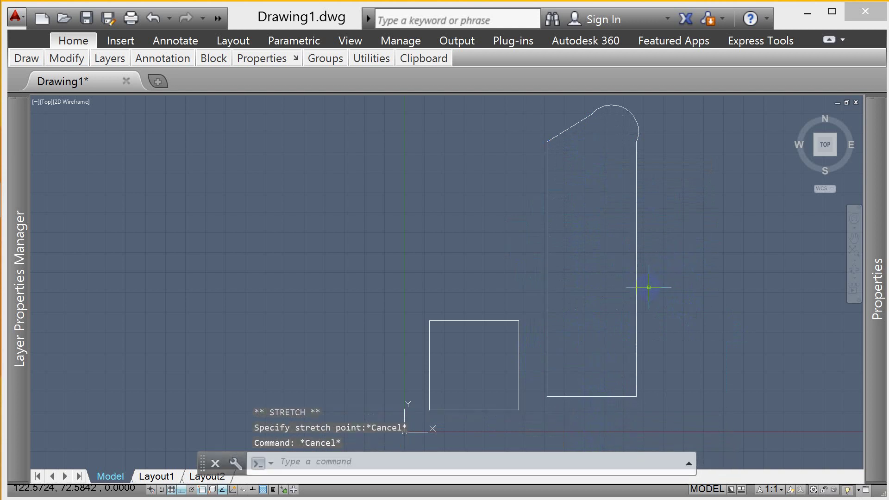
{"action": "key", "text": "Escape"}
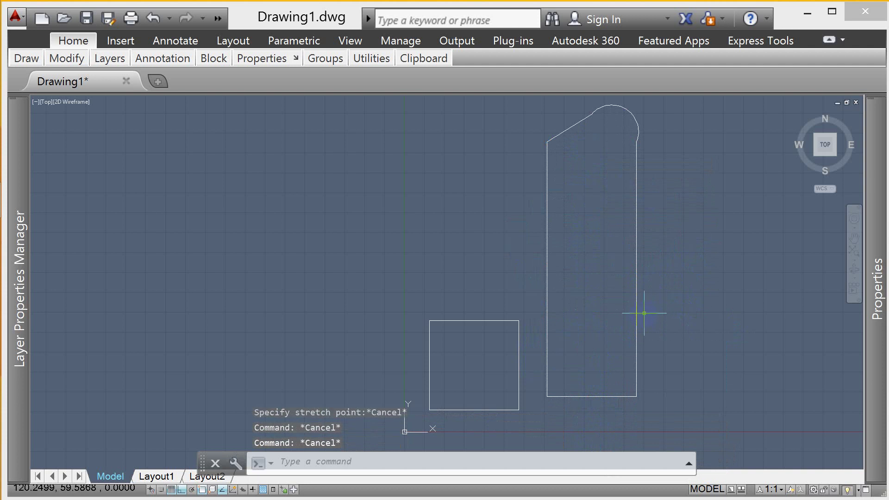
{"action": "key", "text": "ctrl+z"}
{"action": "key", "text": "ctrl+z"}
Clear pending commands with Esc, leaving the square and short arched outline idle
{"action": "key", "text": "Escape"}
{"action": "key", "text": "Escape"}
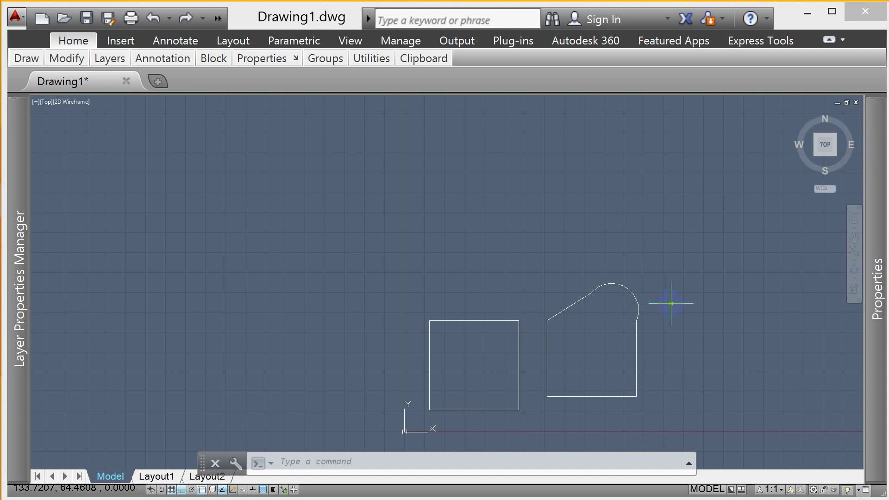
{"action": "key", "text": "Escape"}
{"action": "key", "text": "Escape"}
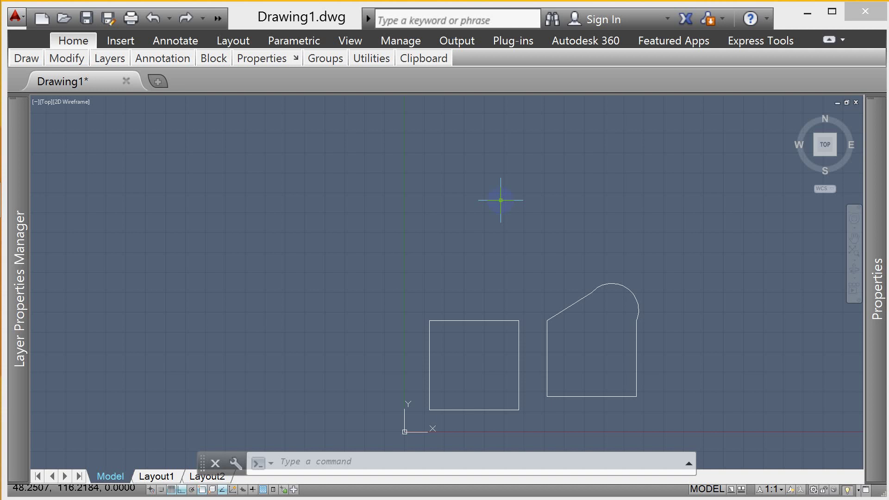
Frame both shapes and cancel the stray selection windows around the square
{"action": "scroll", "coordinate": [521, 189], "scroll_direction": "down", "scroll_amount": 4}
{"action": "key", "text": "Escape"}
{"action": "key", "text": "Escape"}
{"action": "scroll", "coordinate": [526, 169], "scroll_direction": "up", "scroll_amount": 4}
{"action": "scroll", "coordinate": [545, 114], "scroll_direction": "up", "scroll_amount": 4}
{"action": "left_click", "coordinate": [545, 114]}
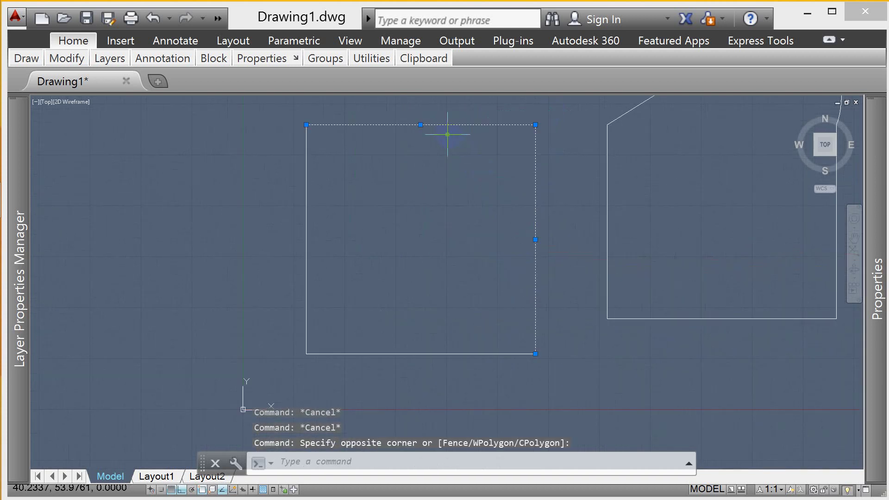
{"action": "key", "text": "Escape"}
{"action": "scroll", "coordinate": [516, 199], "scroll_direction": "down", "scroll_amount": 2}
{"action": "scroll", "coordinate": [533, 169], "scroll_direction": "down", "scroll_amount": 2}
{"action": "left_click", "coordinate": [532, 150]}
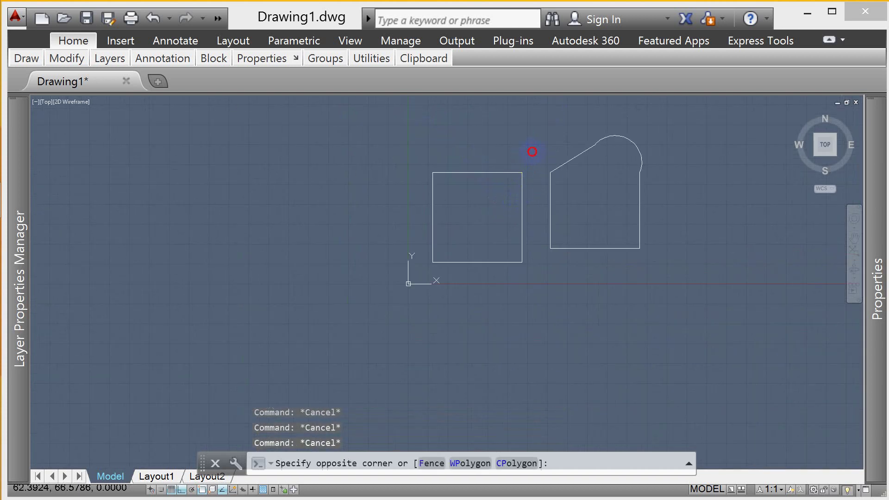
{"action": "left_click", "coordinate": [401, 293]}
{"action": "key", "text": "Escape"}
{"action": "key", "text": "Escape"}
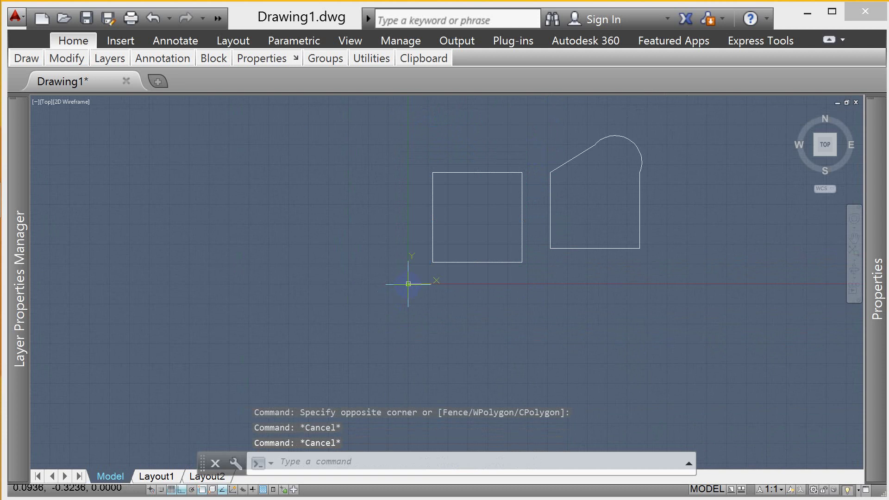
{"action": "key", "text": "Escape"}
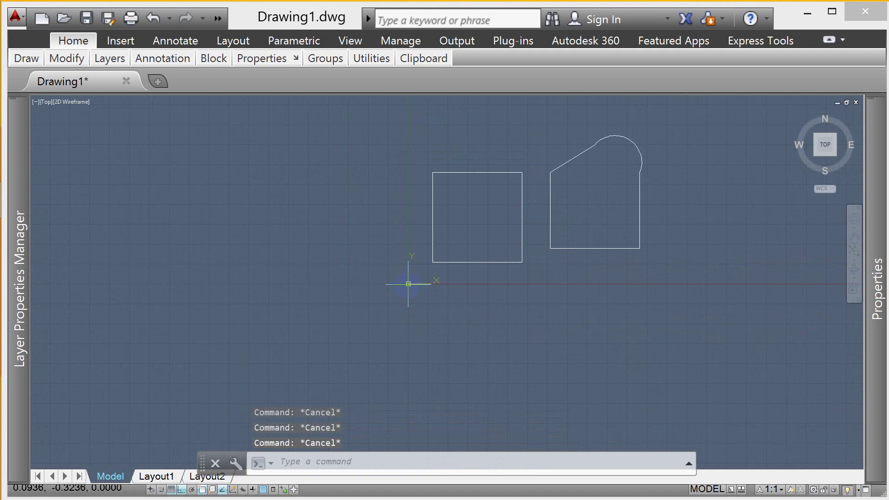
Launch PEDIT with PE, then cancel its prompt
{"action": "type", "text": "PE"}
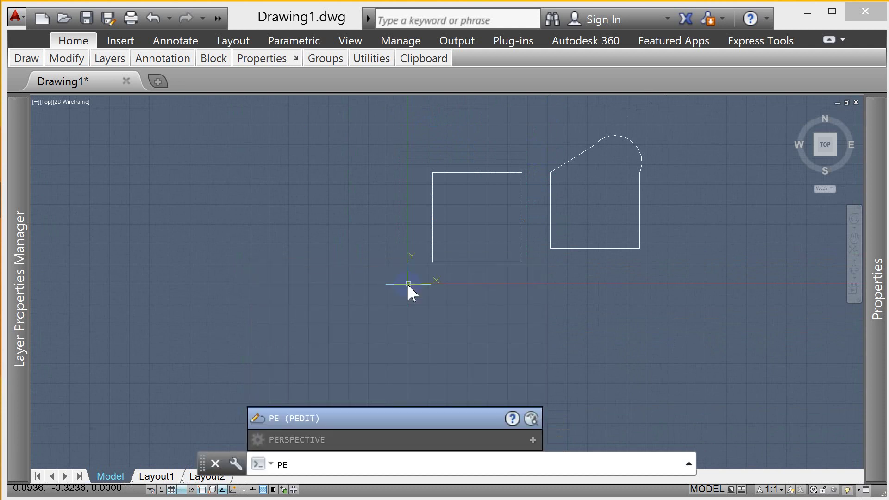
{"action": "key", "text": "Return"}
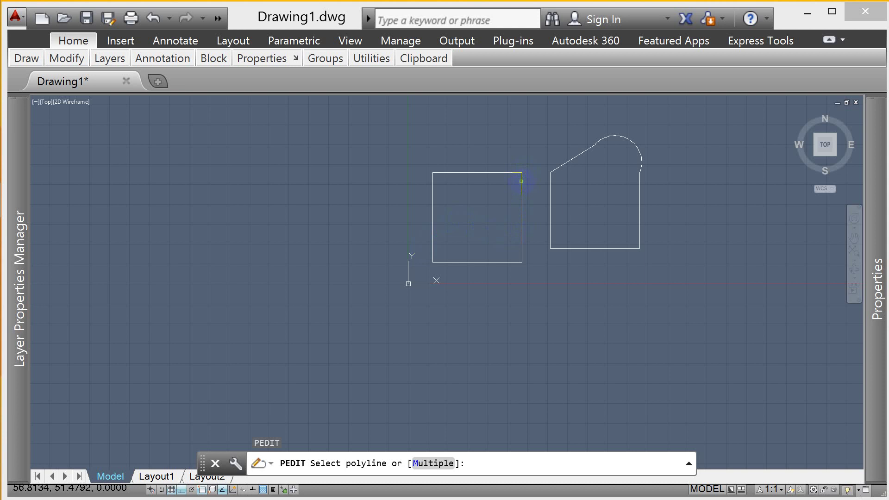
{"action": "key", "text": "Escape"}
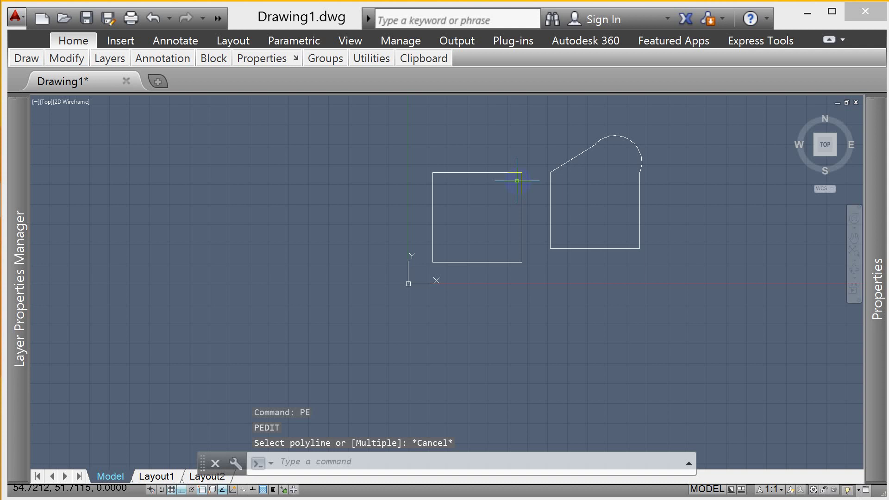
{"action": "key", "text": "Escape"}
Select the square and view its shortcut menu, then pick PEDIT from the PE suggestions
{"action": "left_click", "coordinate": [532, 152]}
{"action": "left_click", "coordinate": [429, 282]}
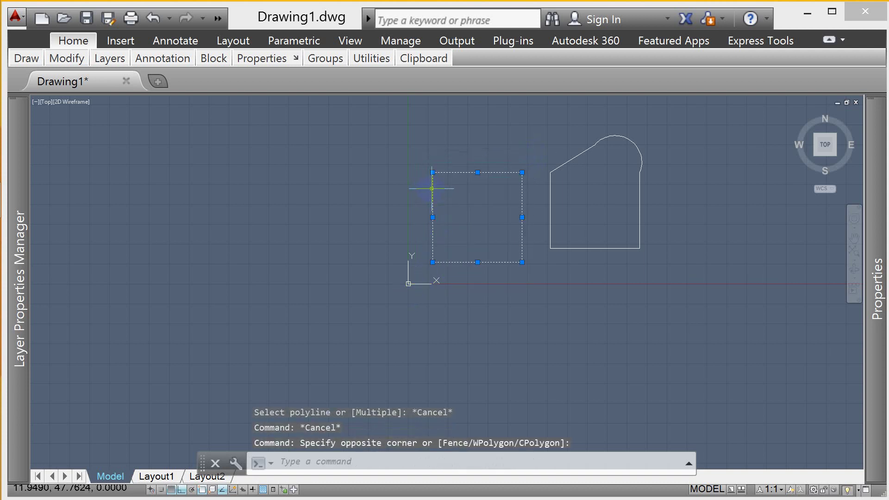
{"action": "right_click", "coordinate": [430, 185]}
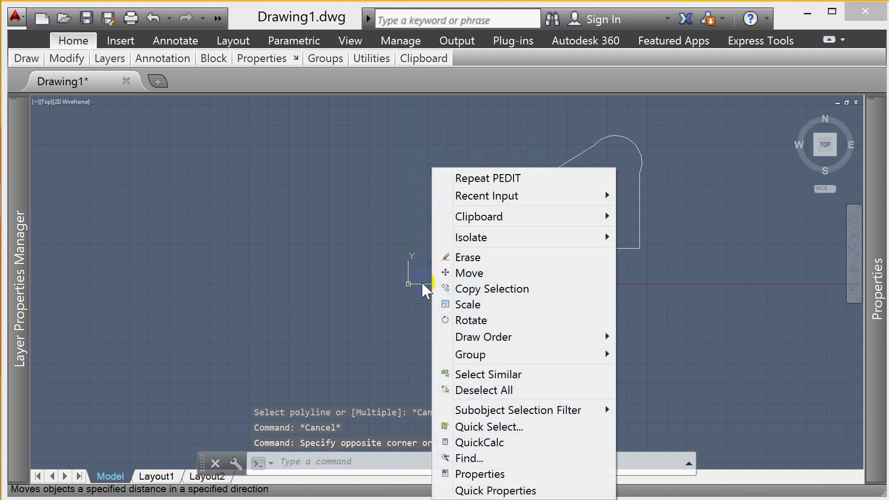
{"action": "mouse_move", "coordinate": [470, 354]}
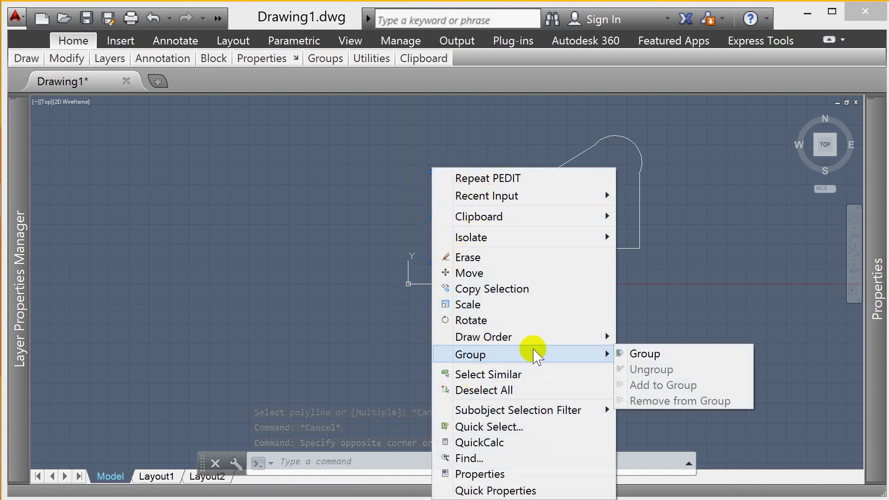
{"action": "left_click", "coordinate": [533, 356]}
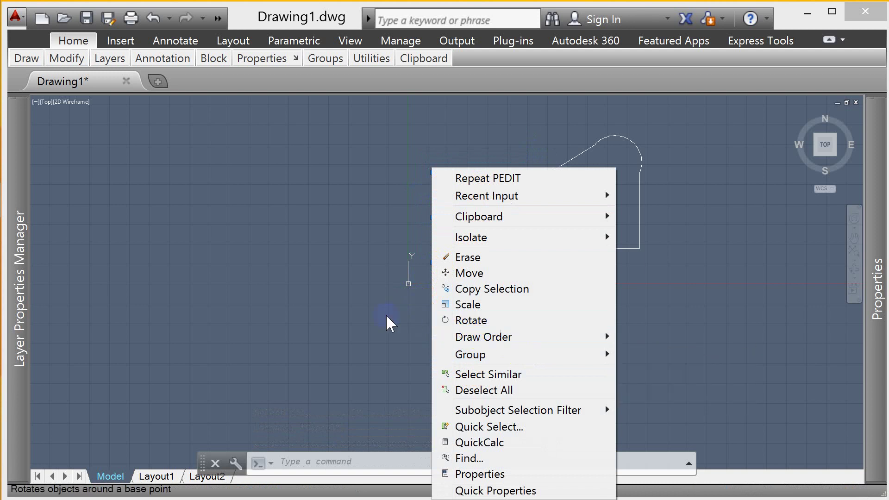
{"action": "left_click", "coordinate": [322, 301]}
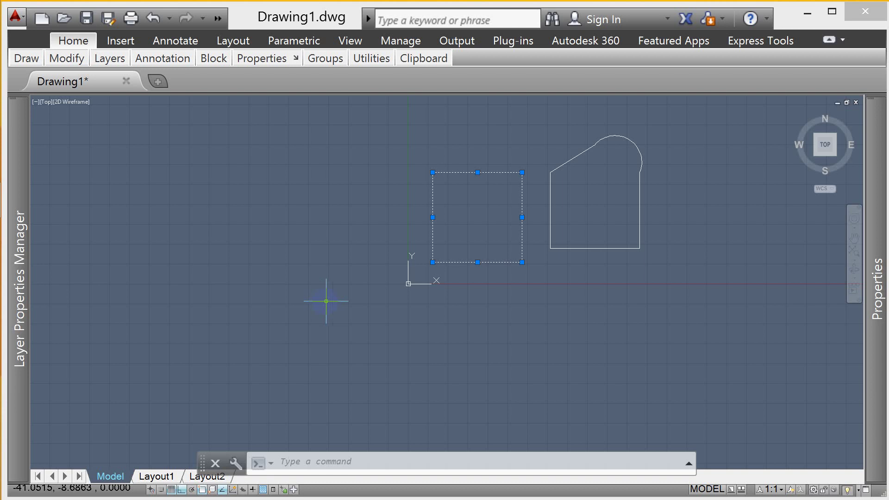
{"action": "key", "text": "Escape"}
{"action": "key", "text": "Escape"}
{"action": "key", "text": "Escape"}
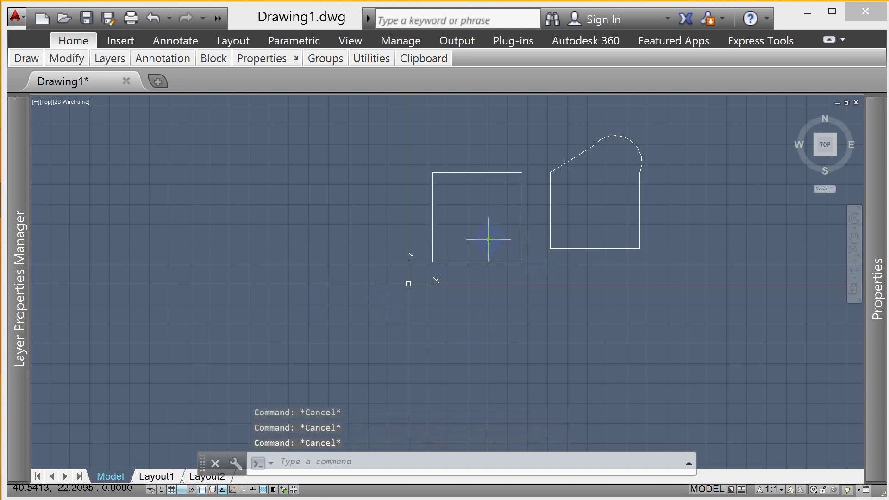
{"action": "type", "text": "pPE"}
{"action": "left_click", "coordinate": [333, 405]}
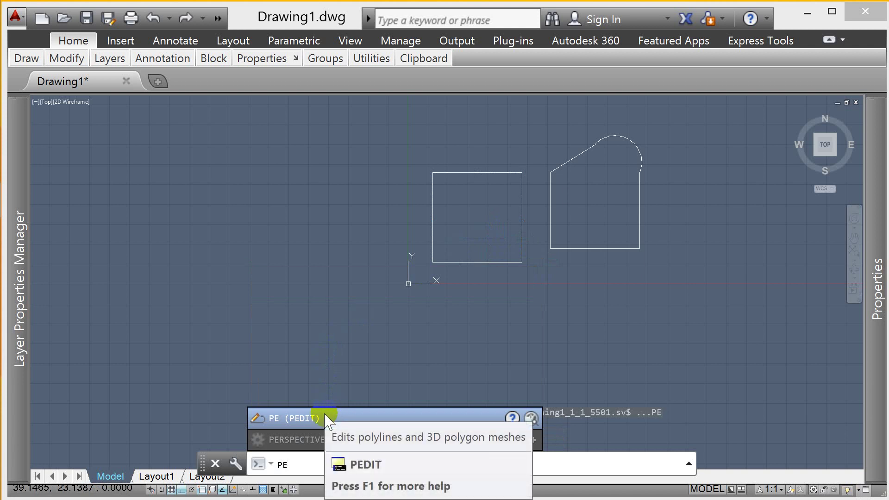
With PEDIT, convert the square's top edge and join all four sides into one polyline
{"action": "left_click", "coordinate": [325, 415]}
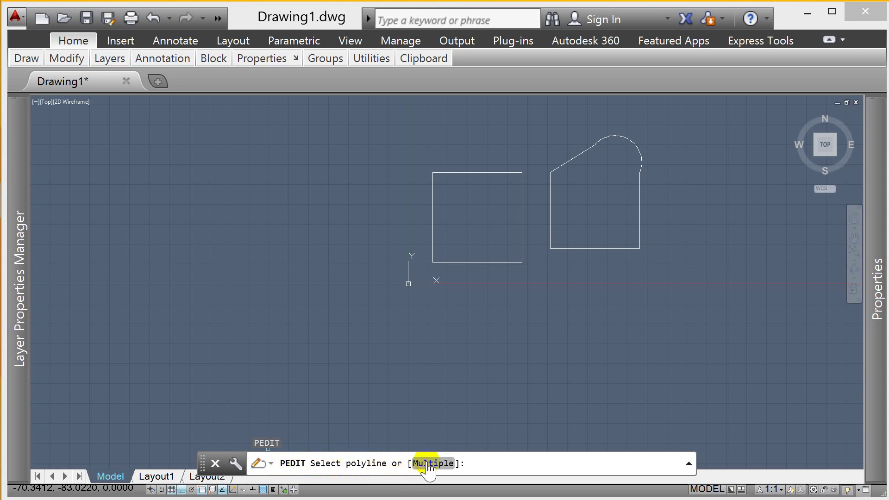
{"action": "left_click", "coordinate": [493, 184]}
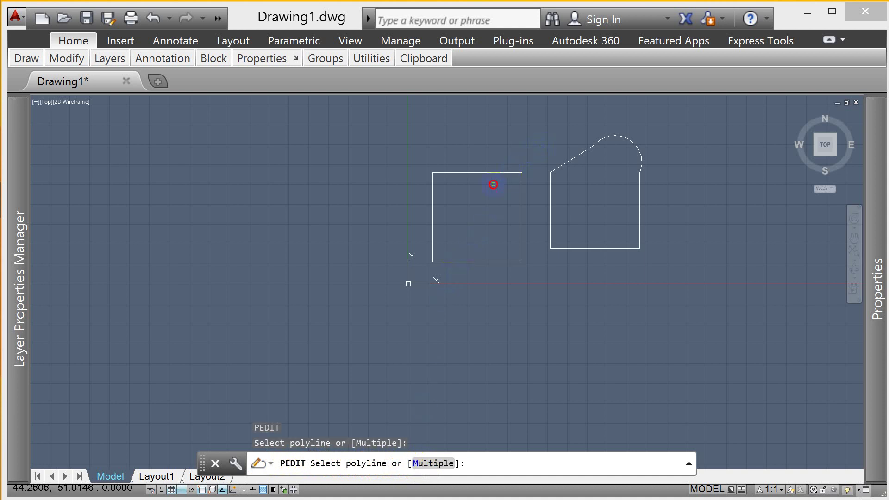
{"action": "left_click", "coordinate": [493, 173]}
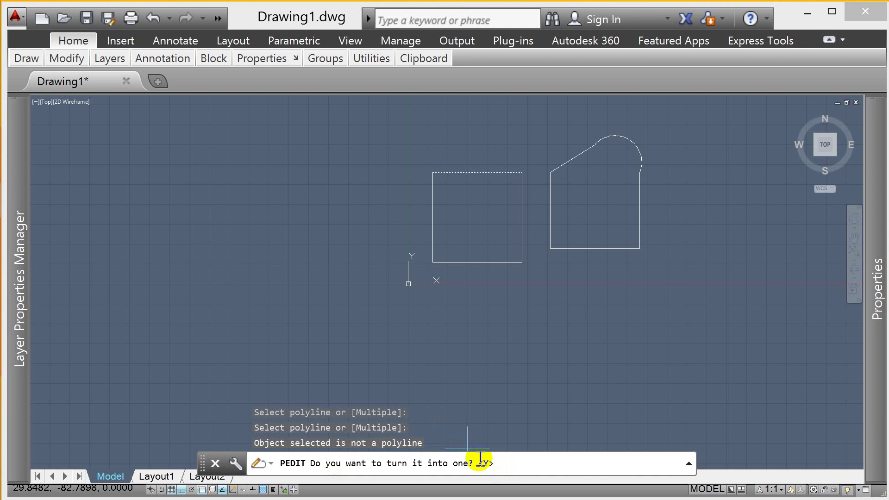
{"action": "key", "text": "Return"}
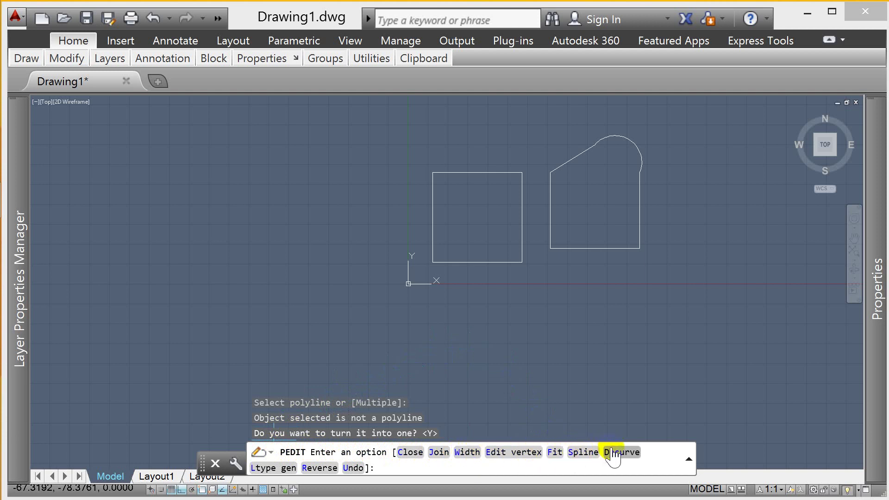
{"action": "left_click", "coordinate": [440, 453]}
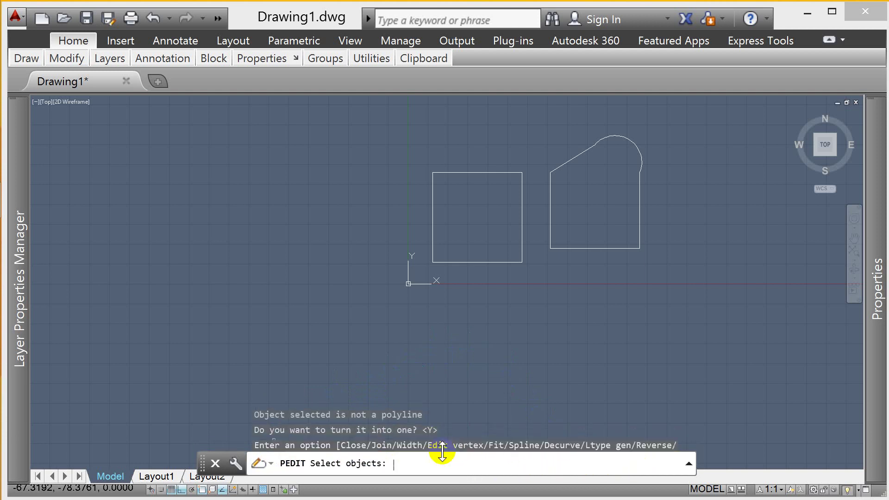
{"action": "left_click", "coordinate": [533, 155]}
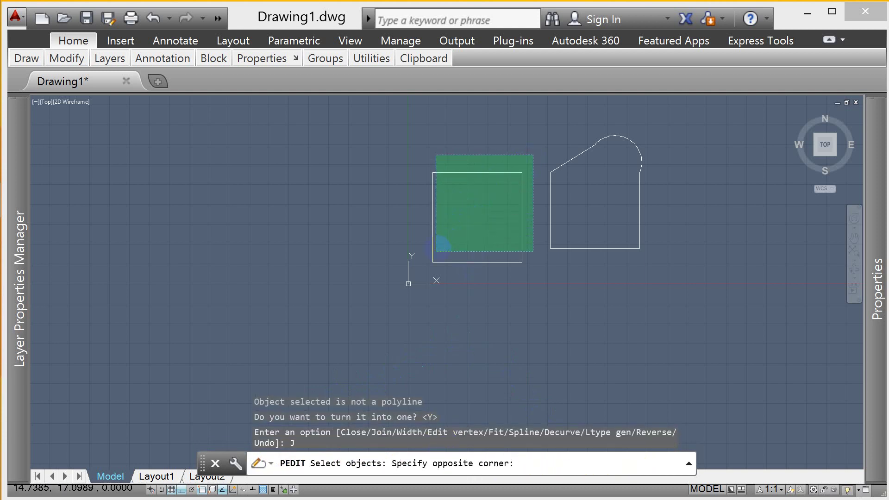
{"action": "left_click", "coordinate": [411, 275]}
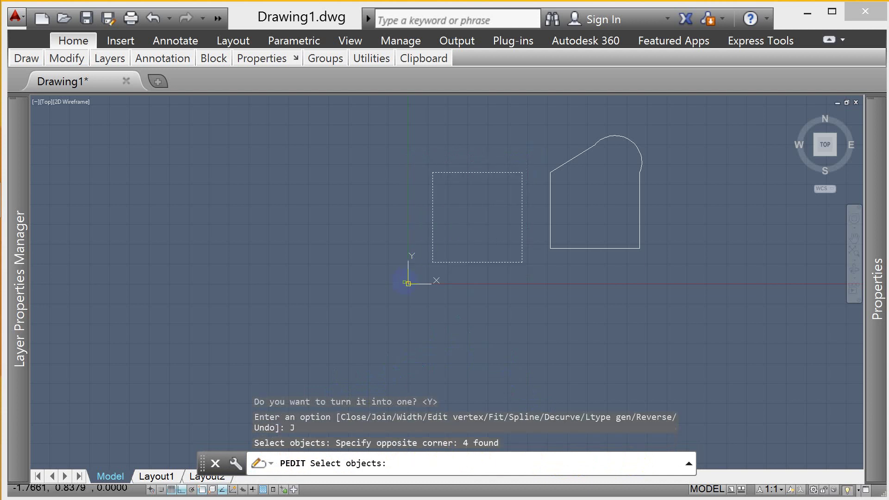
{"action": "key", "text": "Return"}
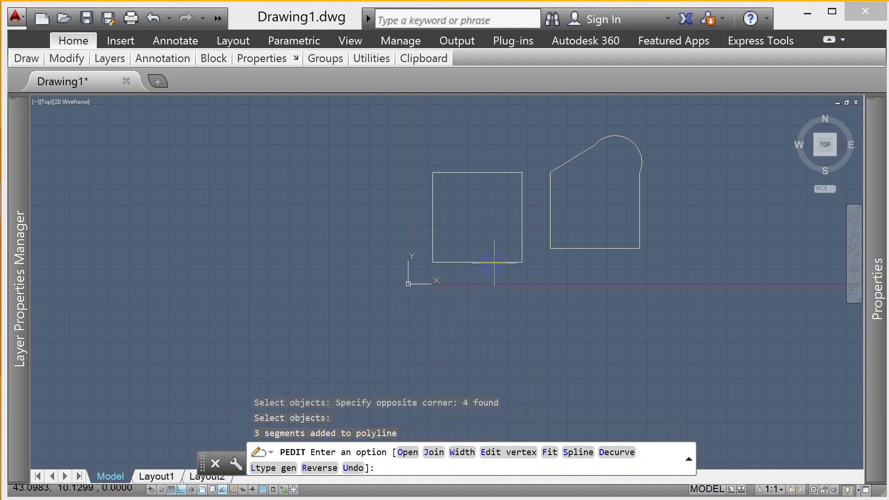
{"action": "key", "text": "Return"}
{"action": "key", "text": "Return"}
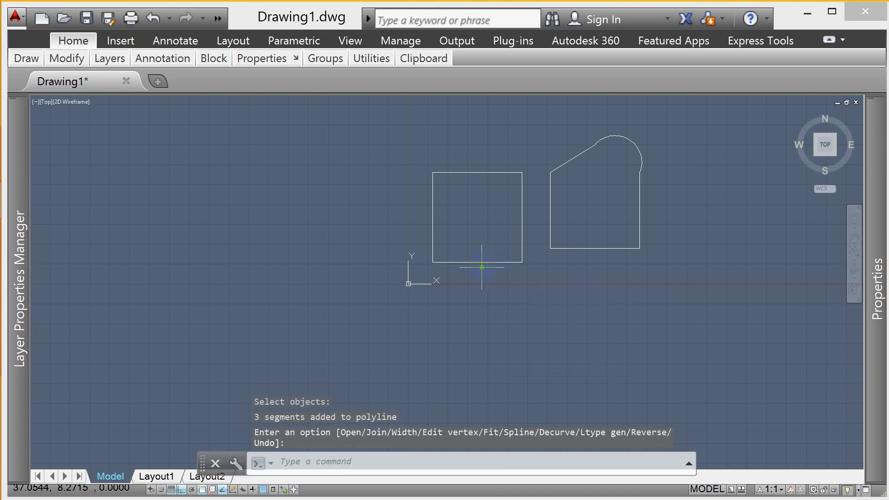
{"action": "left_click", "coordinate": [478, 263]}
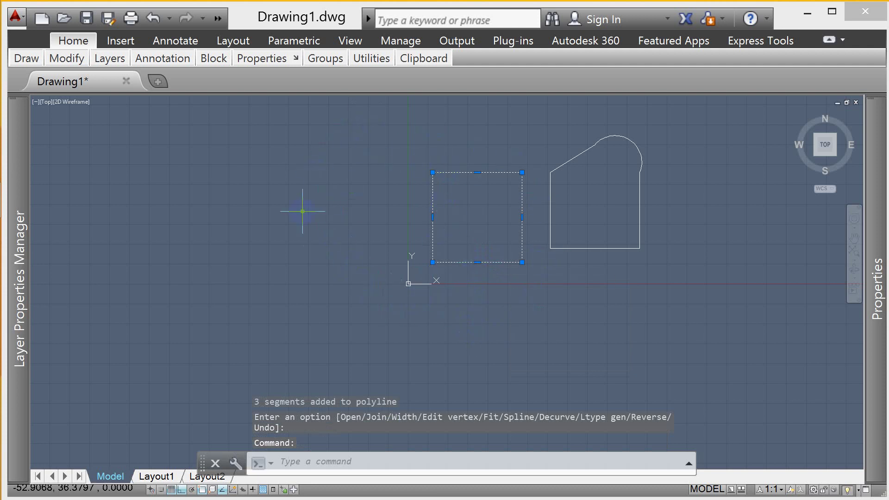
Flatten the square into a rectangle by dragging its top edge lower
{"action": "left_click", "coordinate": [477, 173]}
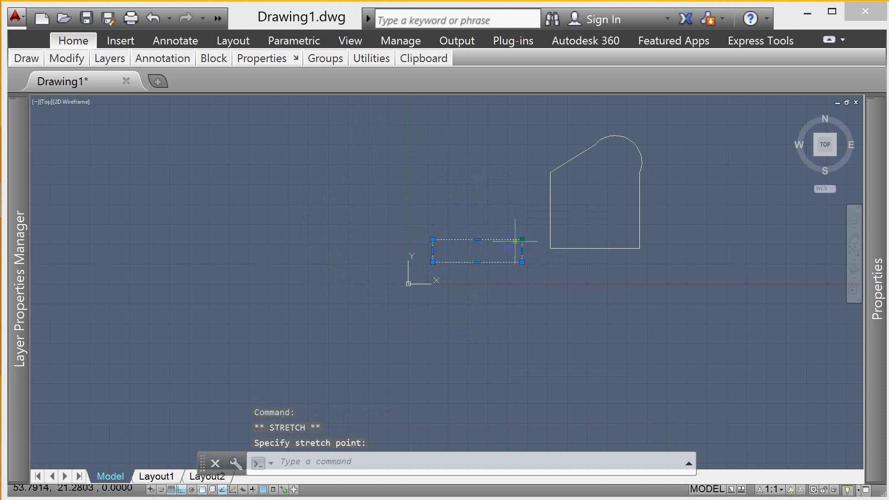
{"action": "left_click", "coordinate": [474, 258]}
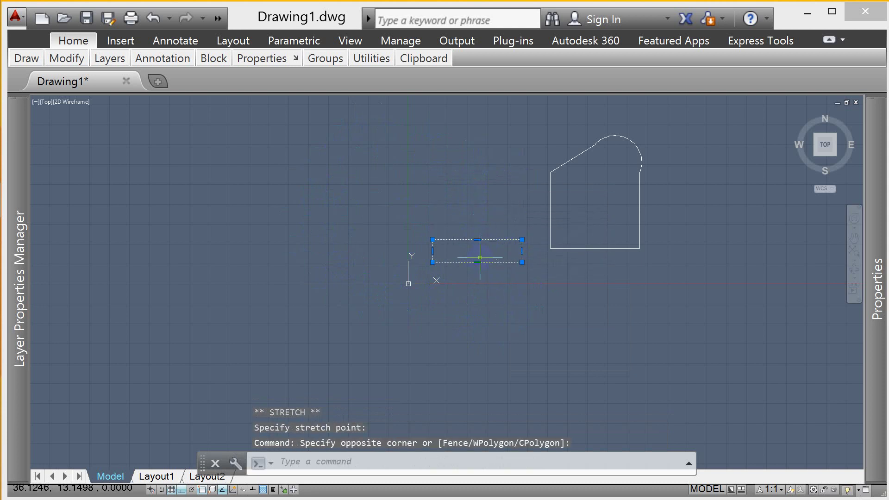
{"action": "type", "text": "m"}
{"action": "key", "text": "Return"}
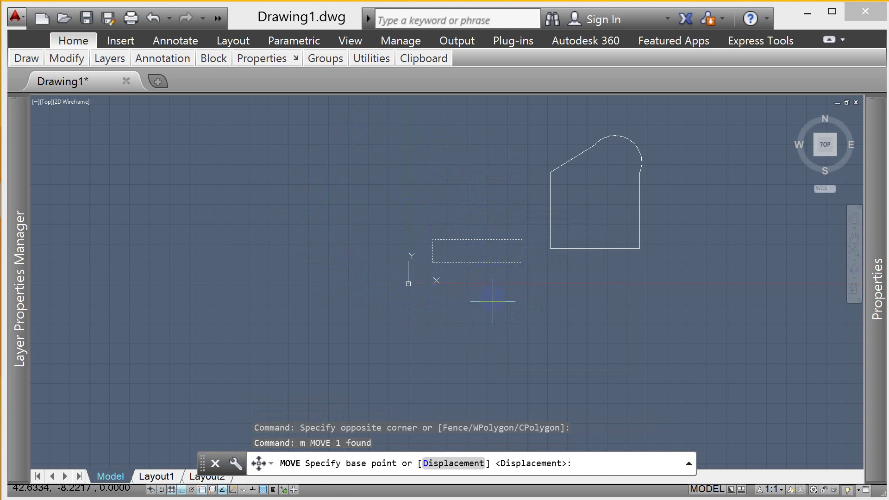
{"action": "key", "text": "Escape"}
{"action": "key", "text": "Escape"}
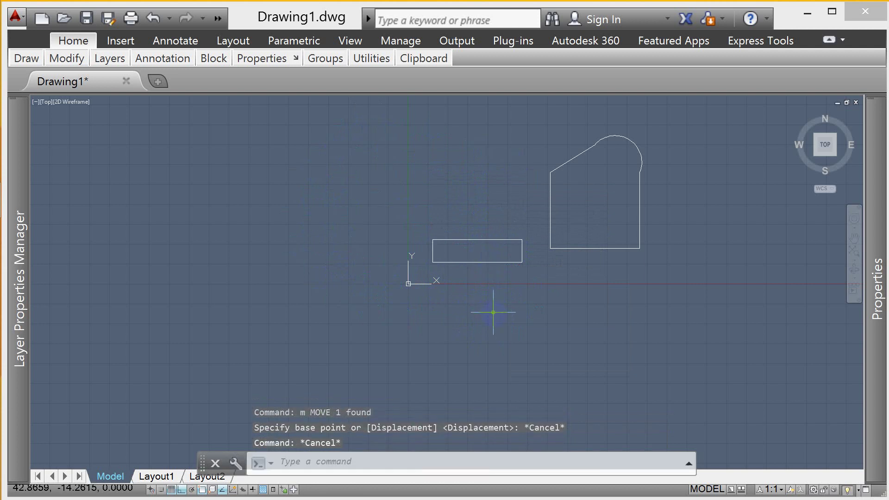
Move the flattened rectangle upward with MOVE
{"action": "type", "text": "m"}
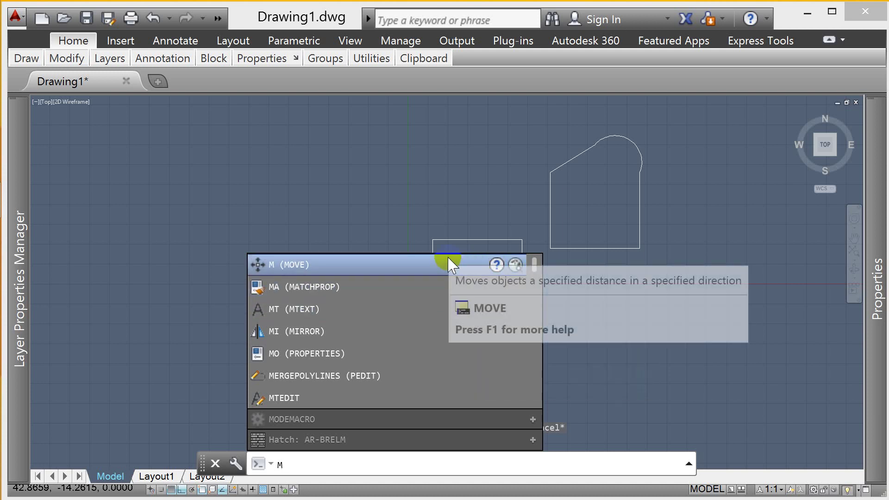
{"action": "left_click", "coordinate": [448, 258]}
{"action": "left_click", "coordinate": [489, 281]}
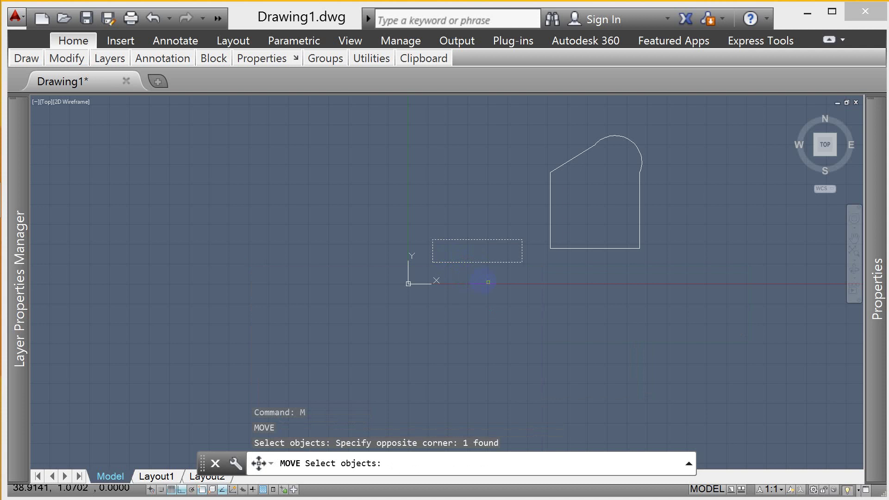
{"action": "key", "text": "Return"}
{"action": "left_click", "coordinate": [531, 339]}
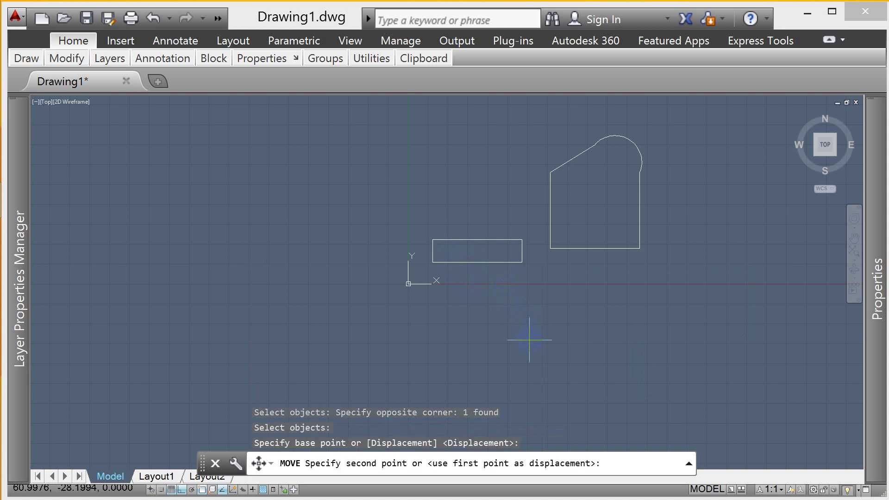
{"action": "left_click", "coordinate": [532, 305]}
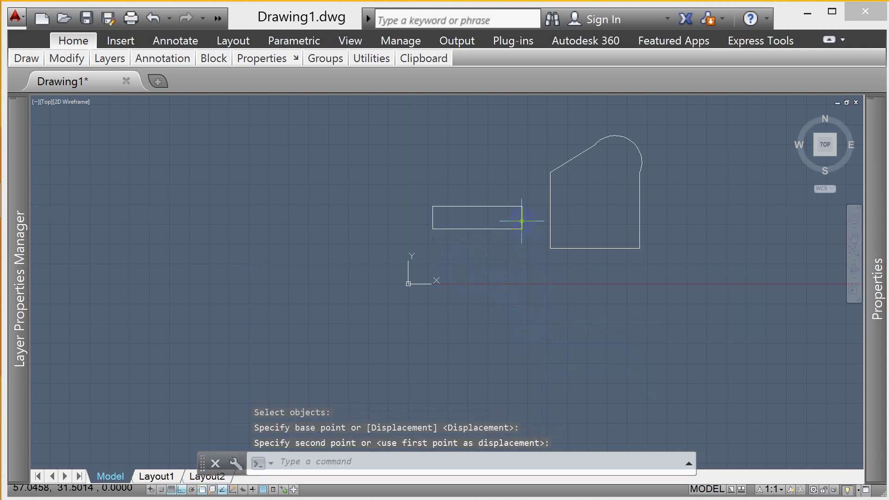
Move the rectangle right so it overlaps the lower-left of the arched outline
{"action": "type", "text": "m"}
{"action": "key", "text": "Return"}
{"action": "left_click", "coordinate": [540, 203]}
{"action": "left_click", "coordinate": [491, 248]}
{"action": "key", "text": "Return"}
{"action": "left_click", "coordinate": [489, 305]}
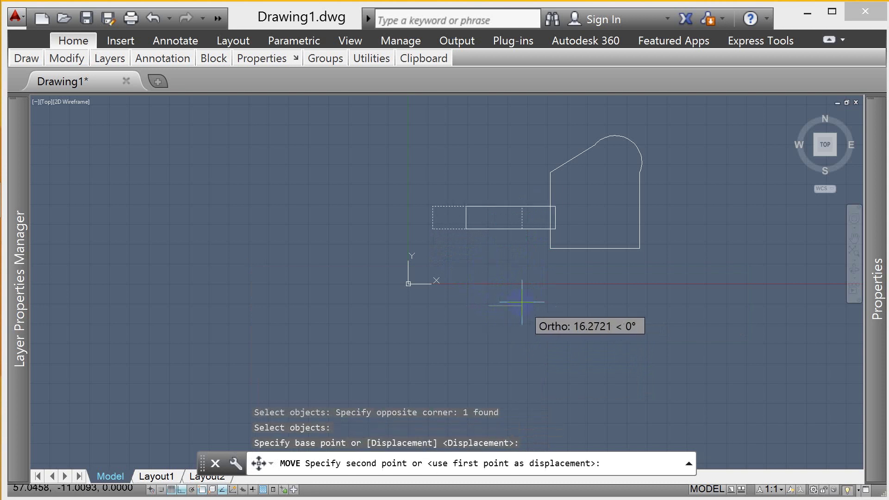
{"action": "left_click", "coordinate": [536, 305]}
Clear the command and select the peaked-and-arched outline
{"action": "key", "text": "Escape"}
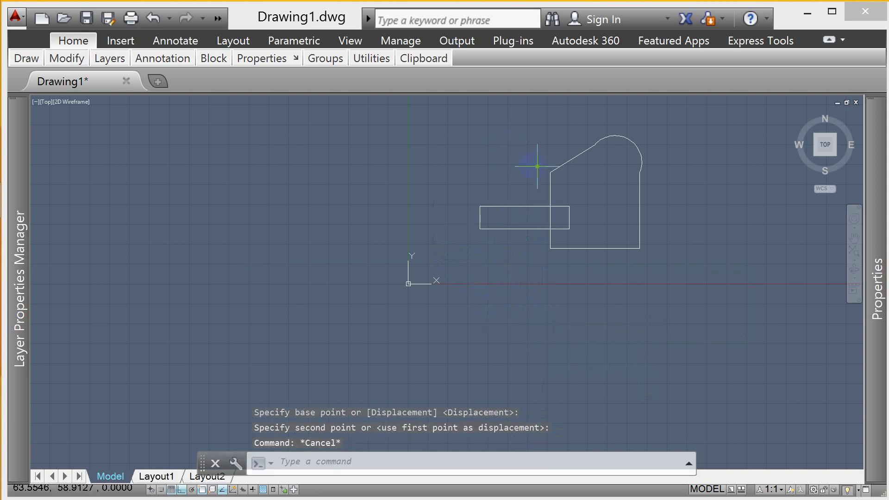
{"action": "left_click", "coordinate": [598, 188]}
{"action": "left_click", "coordinate": [535, 183]}
{"action": "left_click", "coordinate": [460, 260]}
{"action": "left_click", "coordinate": [570, 222]}
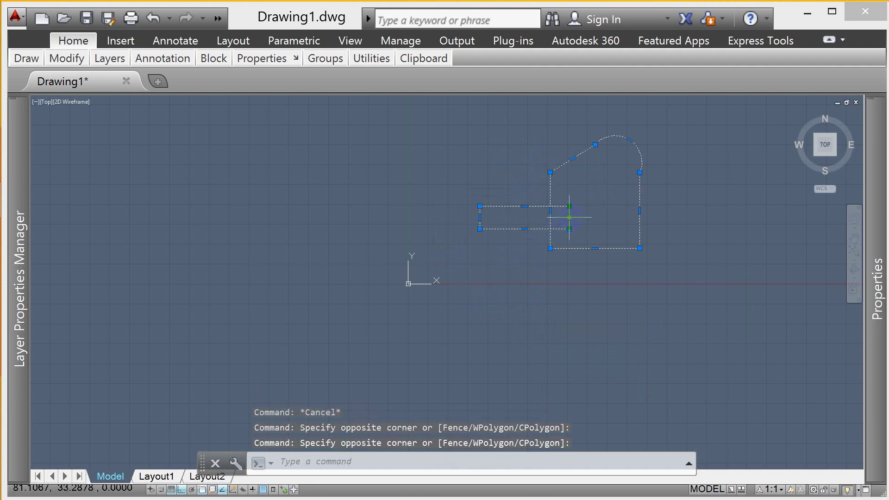
{"action": "key", "text": "Escape"}
{"action": "left_click", "coordinate": [604, 174]}
{"action": "left_click", "coordinate": [532, 143]}
{"action": "left_click", "coordinate": [509, 166]}
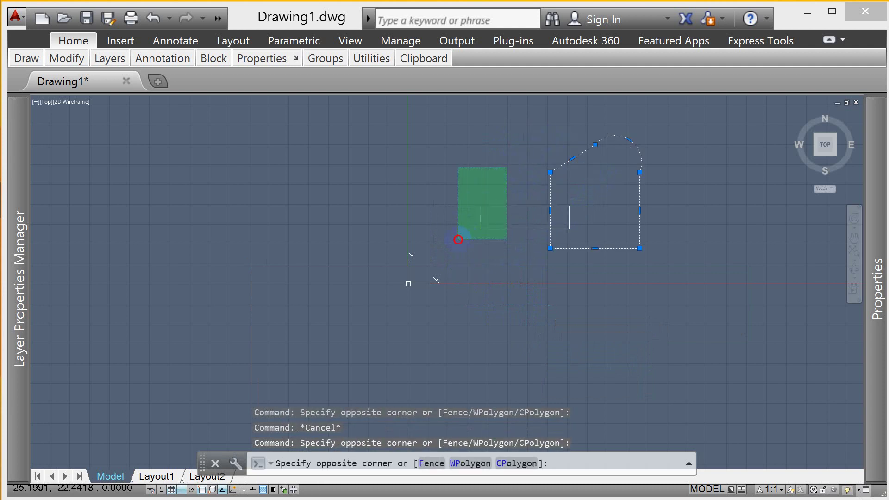
{"action": "left_click", "coordinate": [463, 237]}
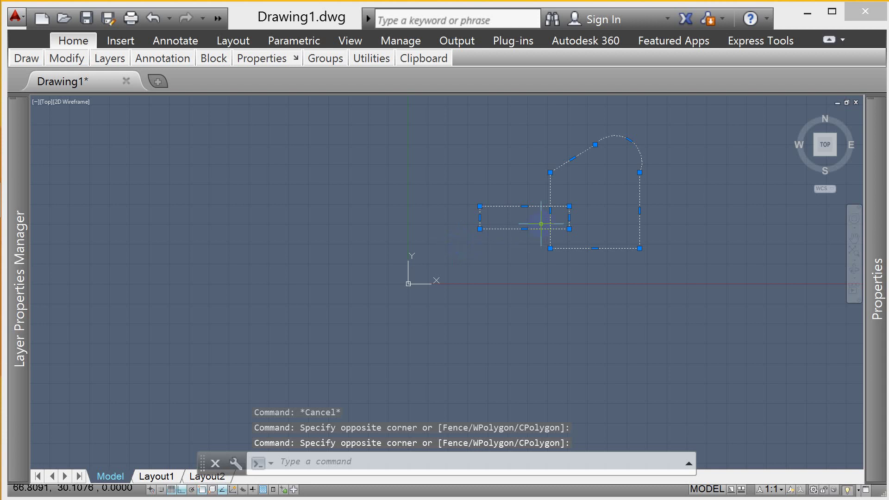
{"action": "key", "text": "Escape"}
{"action": "mouse_move", "coordinate": [877, 288]}
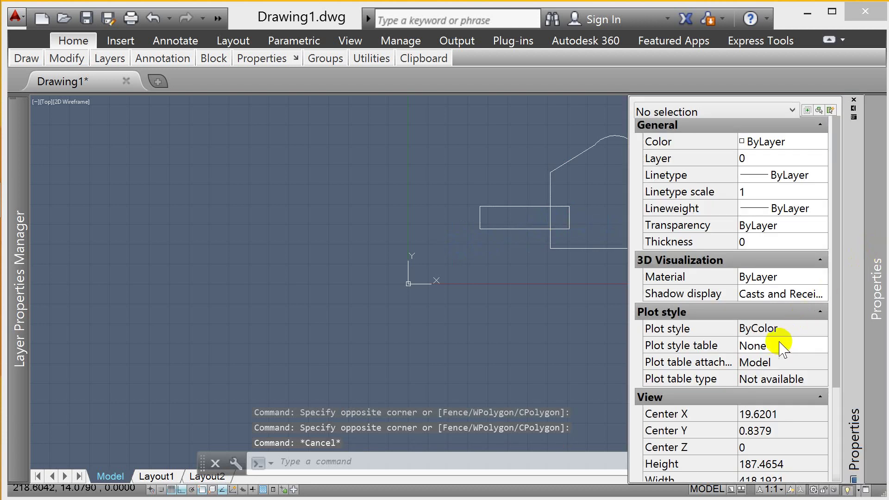
{"action": "left_click", "coordinate": [573, 161]}
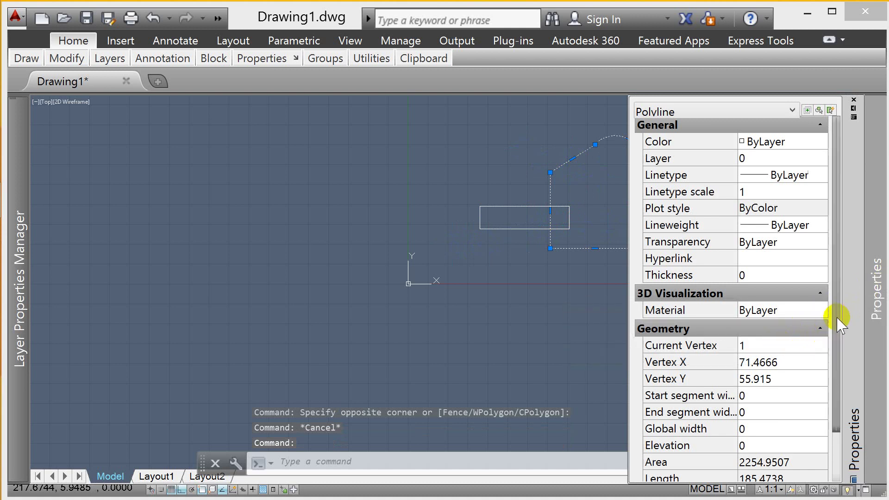
{"action": "left_click_drag", "start_coordinate": [836, 327], "coordinate": [842, 442]}
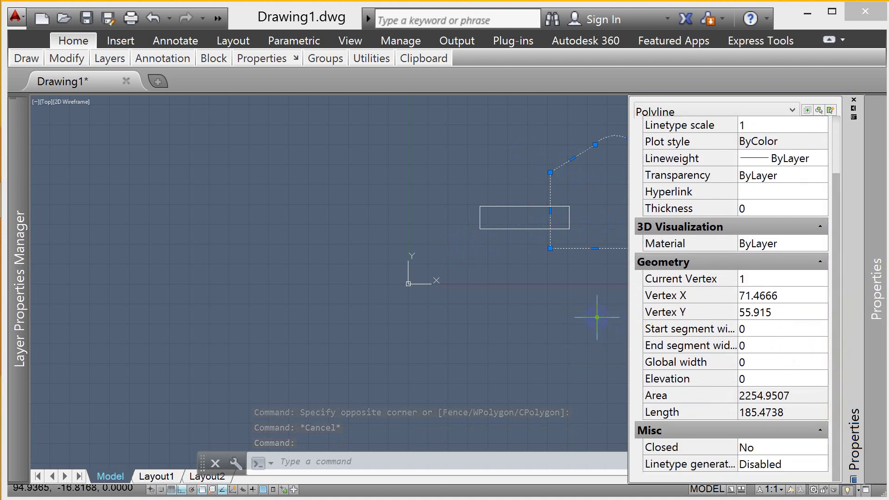
{"action": "key", "text": "Escape"}
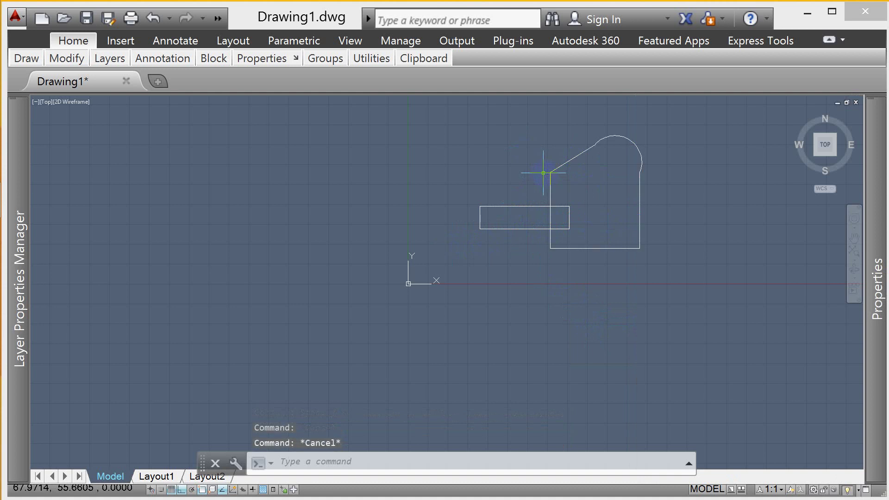
{"action": "left_click", "coordinate": [559, 165]}
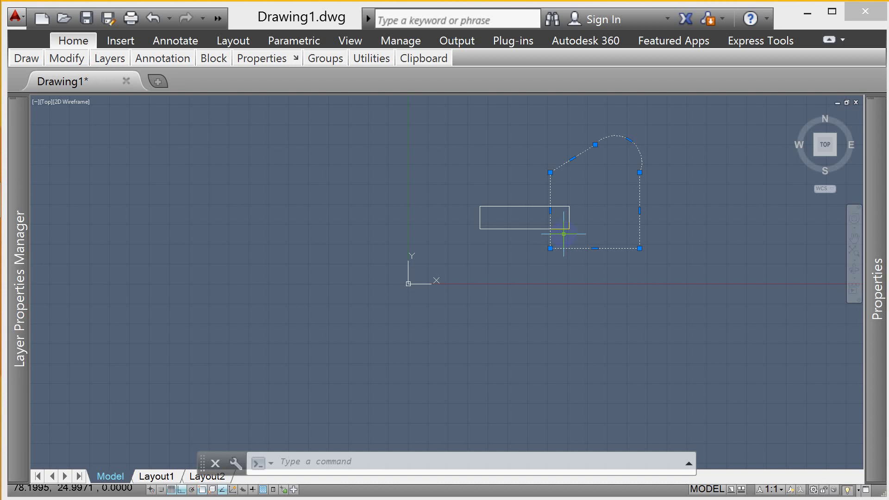
Open the Properties palette with PR and select the peaked-and-arched outline
{"action": "key", "text": "Escape"}
{"action": "key", "text": "Escape"}
{"action": "key", "text": "Escape"}
{"action": "type", "text": "pr"}
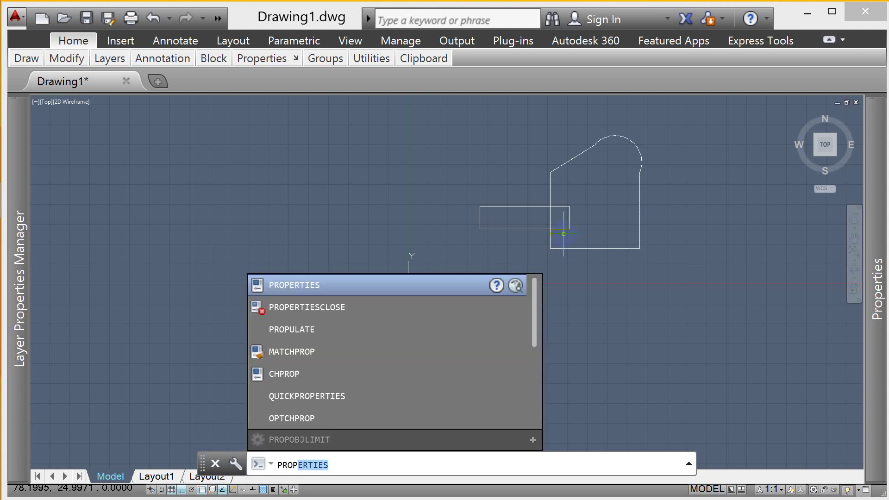
{"action": "key", "text": "Return"}
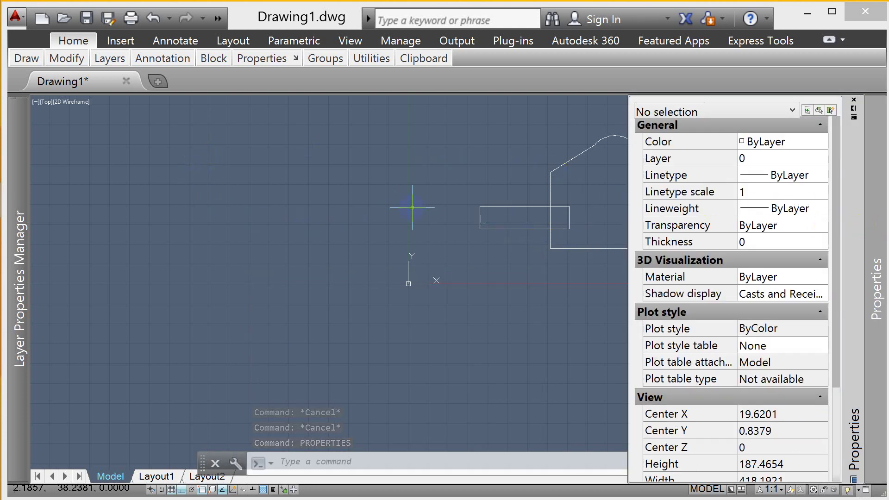
{"action": "left_click", "coordinate": [387, 185]}
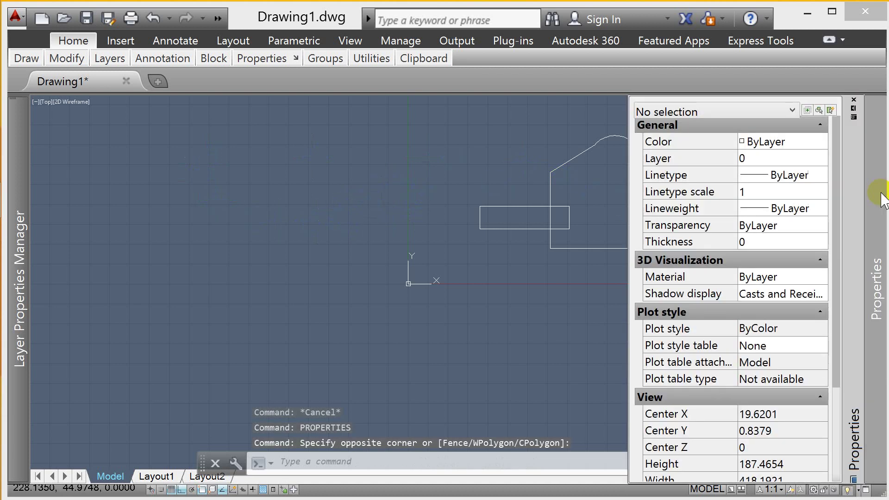
{"action": "left_click", "coordinate": [524, 155]}
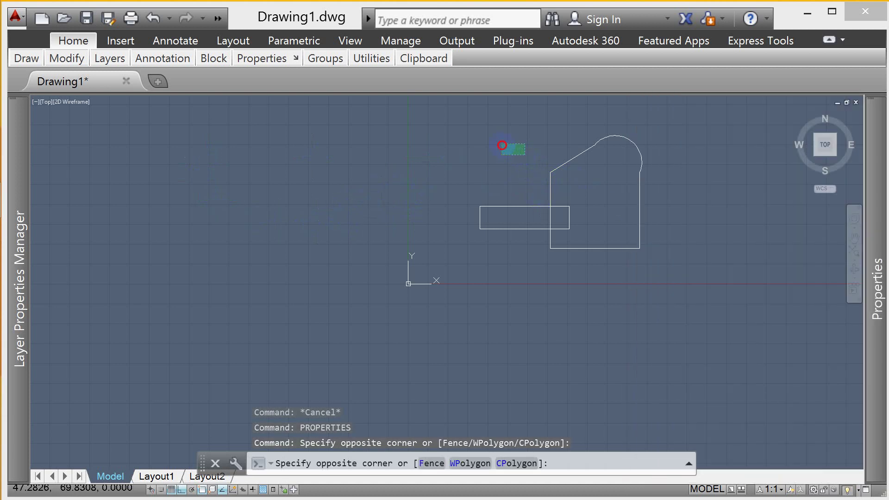
{"action": "left_click", "coordinate": [503, 145]}
{"action": "left_click", "coordinate": [699, 141]}
{"action": "left_click", "coordinate": [653, 163]}
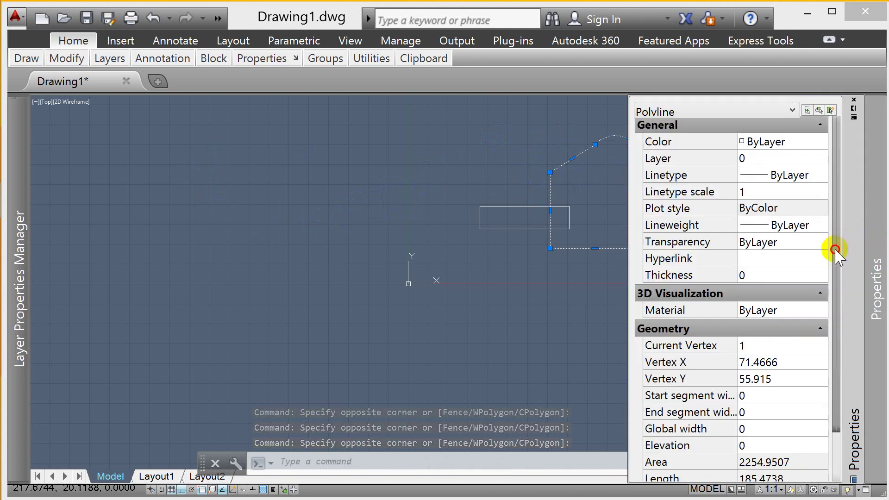
Set the outline's Closed property to Yes, then select the rectangle to check it
{"action": "scroll", "coordinate": [833, 278], "scroll_direction": "down", "scroll_amount": 3}
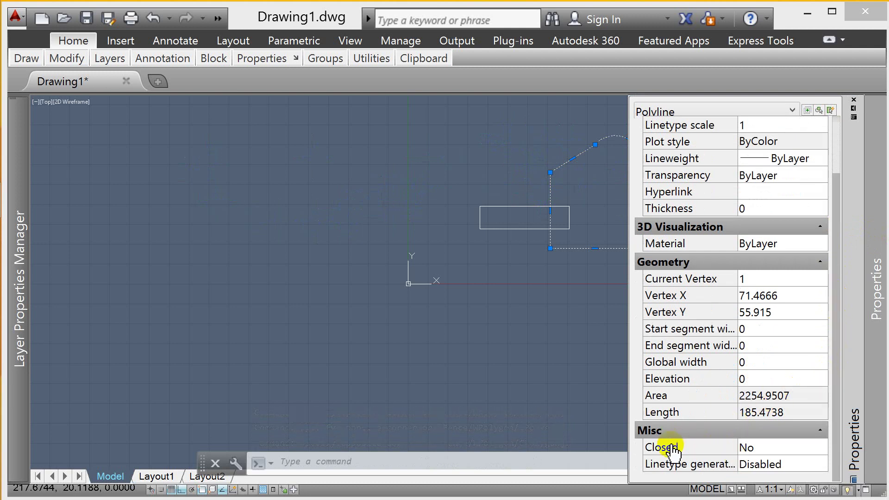
{"action": "left_click", "coordinate": [757, 447]}
{"action": "left_click", "coordinate": [757, 461]}
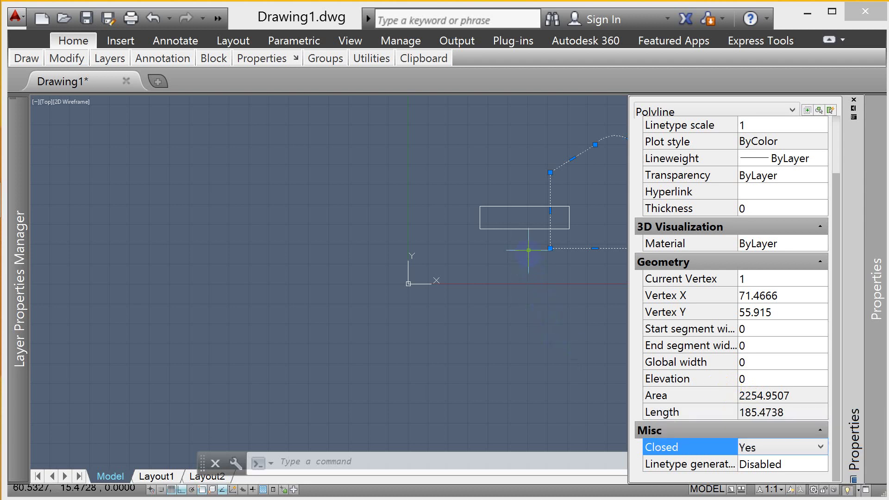
{"action": "key", "text": "Escape"}
{"action": "left_click", "coordinate": [511, 221]}
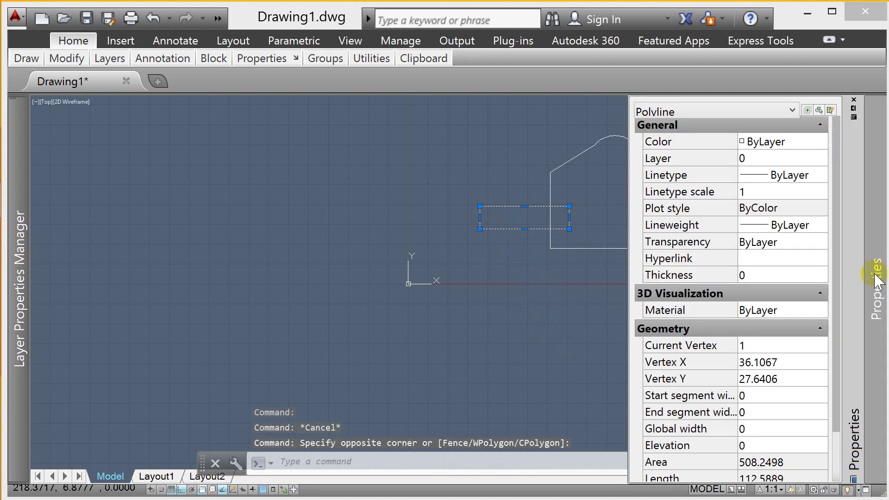
{"action": "scroll", "coordinate": [824, 329], "scroll_direction": "down", "scroll_amount": 1}
{"action": "scroll", "coordinate": [816, 343], "scroll_direction": "down", "scroll_amount": 1}
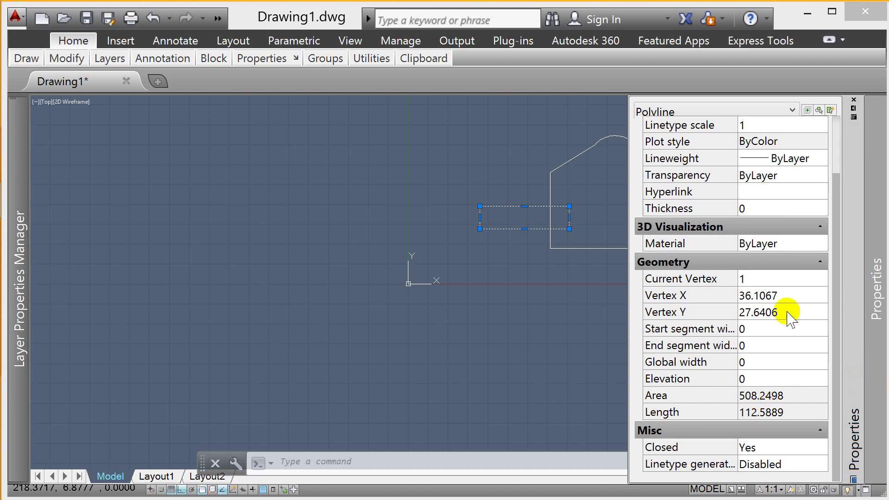
{"action": "key", "text": "ctrl+1"}
Deselect the rectangle, cancel pending commands, and raise the screen brightness
{"action": "left_click", "coordinate": [587, 195]}
{"action": "key", "text": "Escape"}
{"action": "key", "text": "Escape"}
{"action": "key", "text": "XF86MonBrightnessUp"}
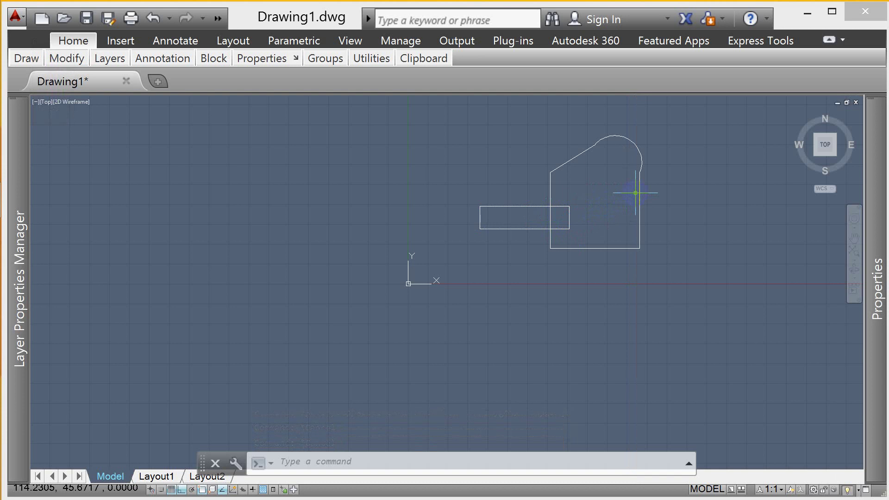
{"action": "key", "text": "Escape"}
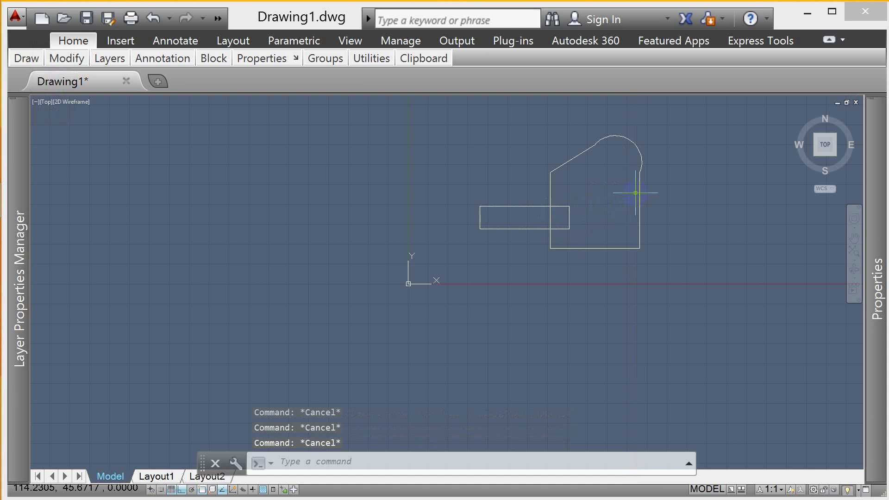
{"action": "key", "text": "XF86MonBrightnessUp"}
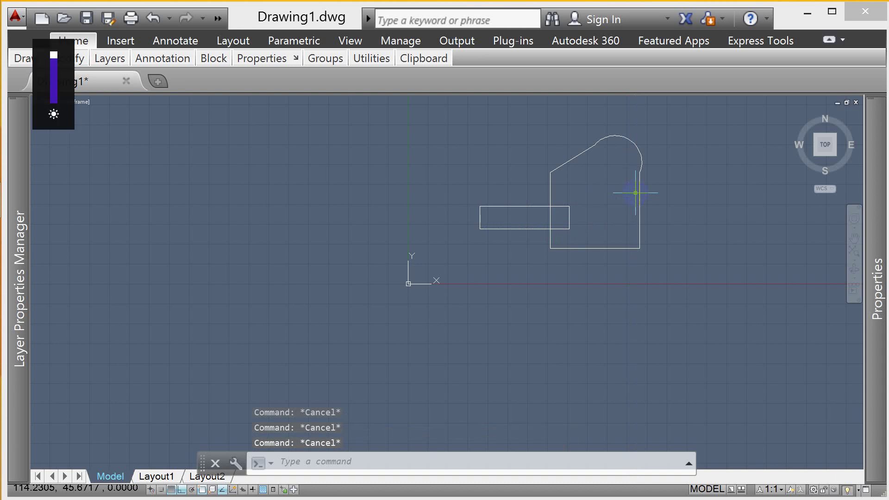
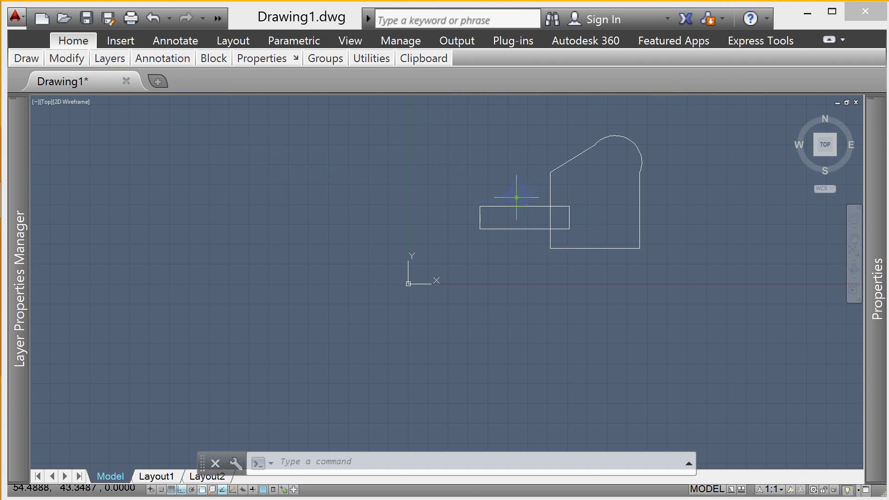
Copy the small rectangle once to its left
{"action": "left_click", "coordinate": [570, 227]}
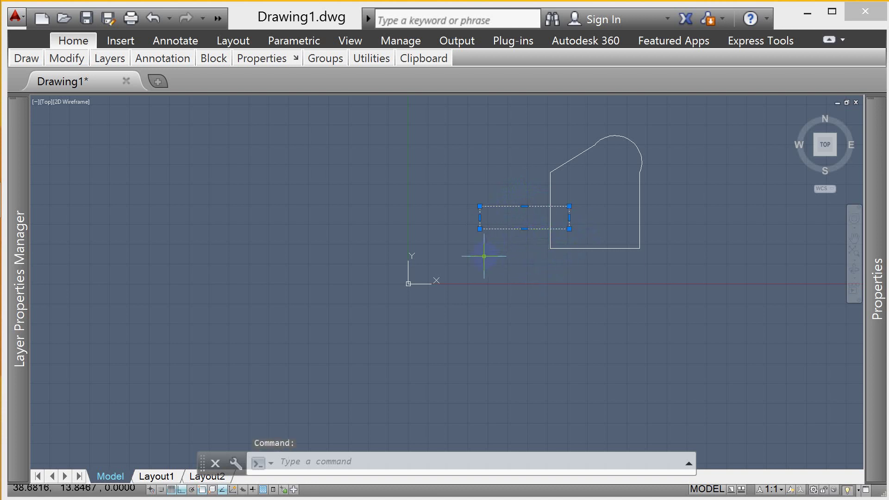
{"action": "type", "text": "c"}
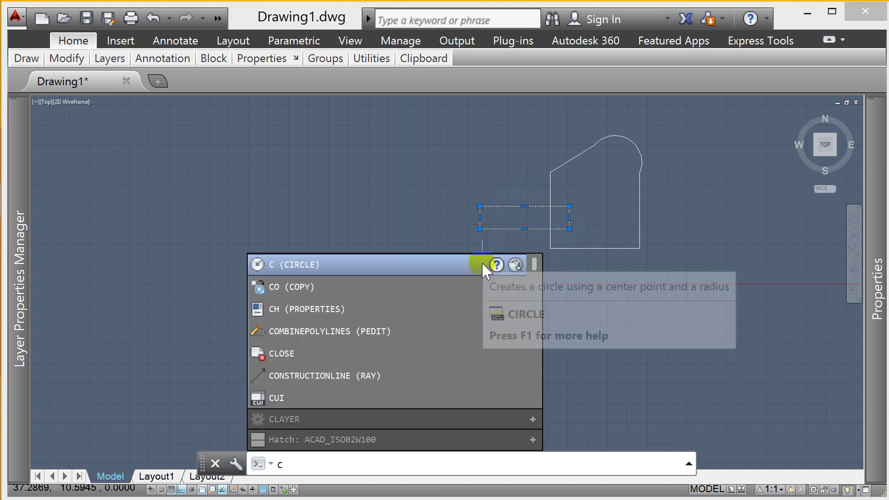
{"action": "type", "text": "o"}
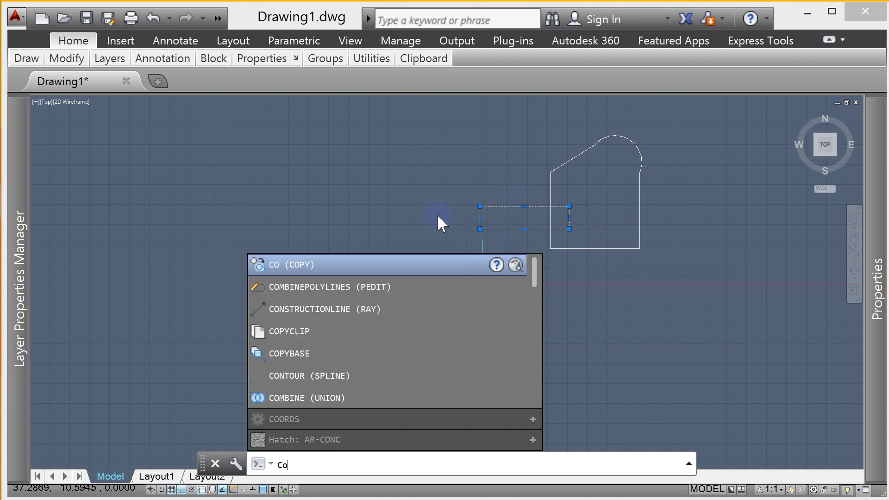
{"action": "key", "text": "Return"}
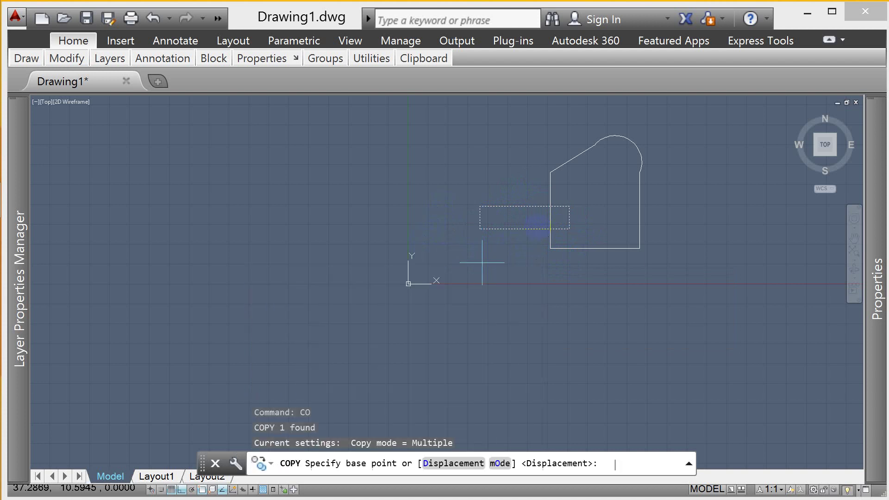
{"action": "left_click", "coordinate": [569, 229]}
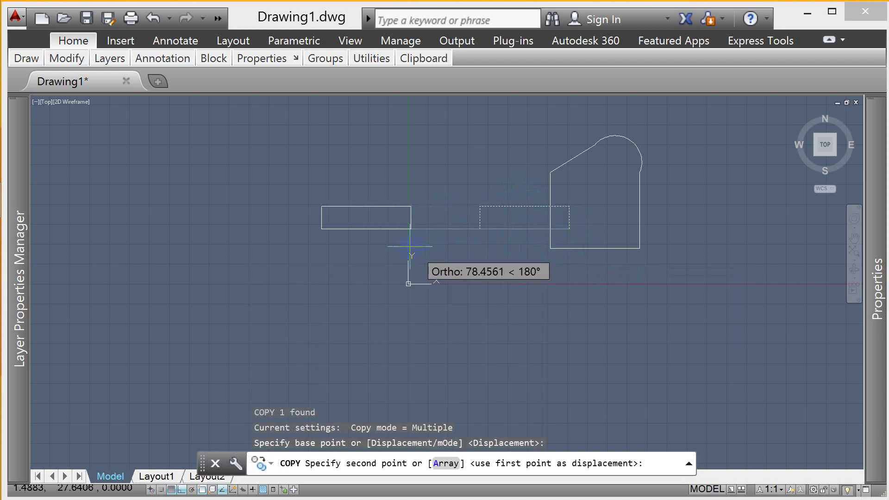
{"action": "left_click", "coordinate": [392, 227]}
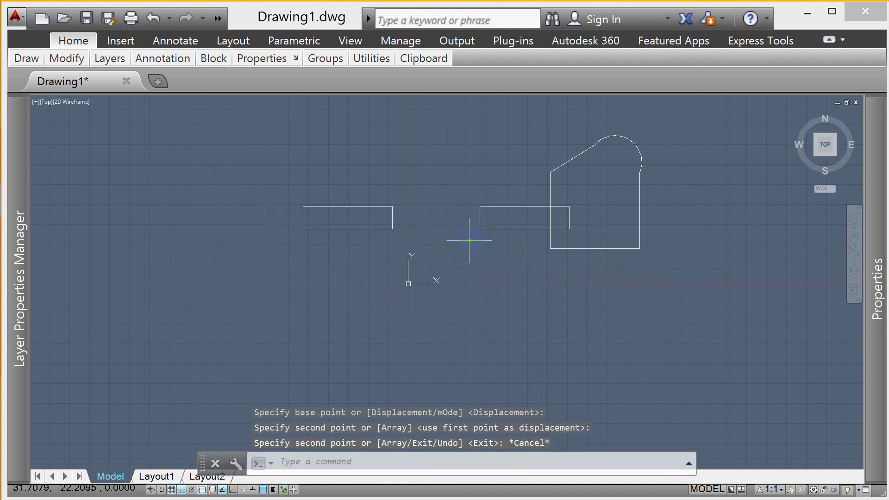
Copy the left rectangle several times into a stack below it
{"action": "type", "text": "co"}
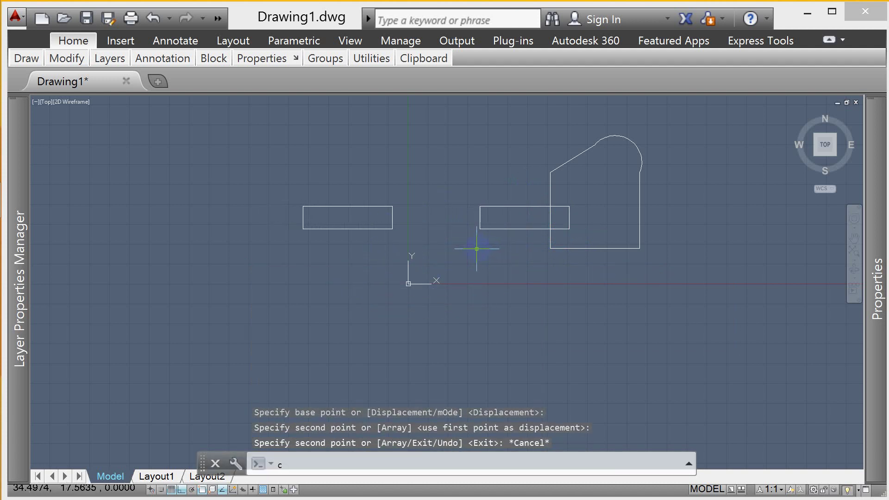
{"action": "key", "text": "Return"}
{"action": "left_click", "coordinate": [371, 185]}
{"action": "left_click", "coordinate": [330, 223]}
{"action": "key", "text": "Return"}
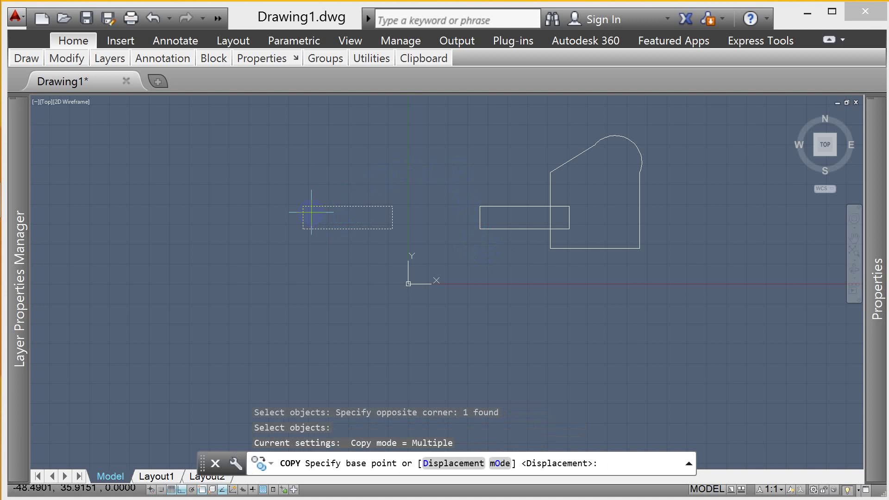
{"action": "left_click", "coordinate": [309, 217]}
{"action": "left_click", "coordinate": [301, 272]}
{"action": "left_click", "coordinate": [296, 309]}
{"action": "left_click", "coordinate": [290, 339]}
Add more rectangle copies above and further left, then end copying
{"action": "left_click", "coordinate": [284, 312]}
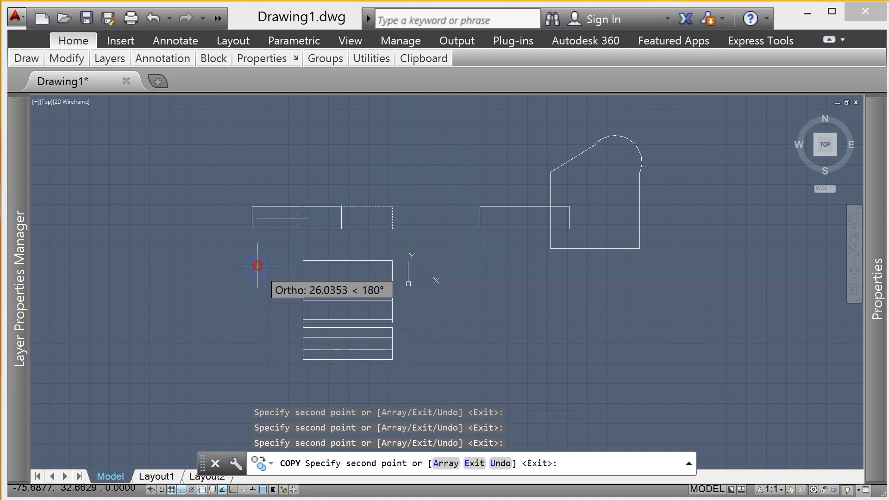
{"action": "left_click", "coordinate": [262, 206]}
{"action": "left_click", "coordinate": [261, 158]}
{"action": "left_click", "coordinate": [260, 132]}
{"action": "left_click", "coordinate": [260, 221]}
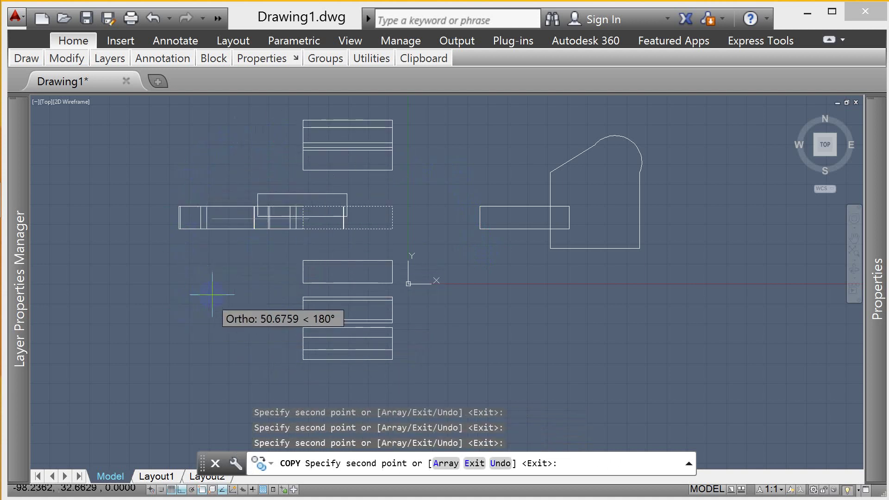
{"action": "key", "text": "Escape"}
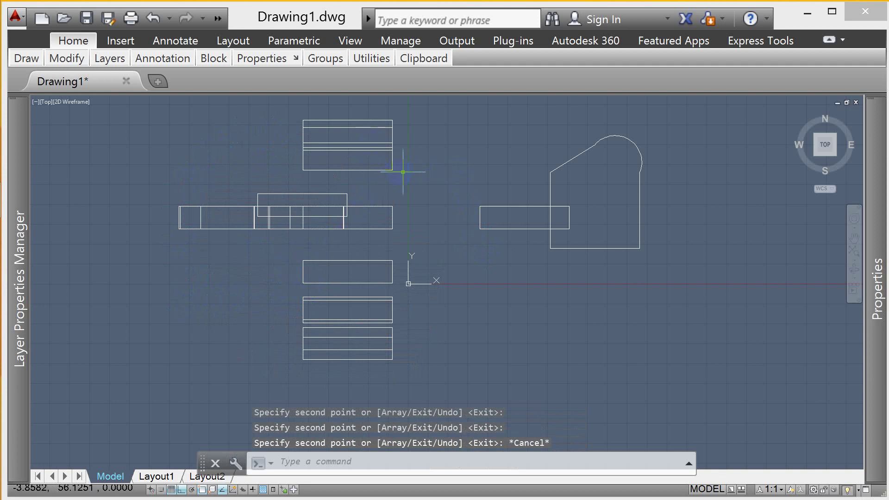
{"action": "left_click", "coordinate": [443, 107]}
Erase the stray upper, far-left and lower stacks of rectangle copies
{"action": "left_click", "coordinate": [150, 201]}
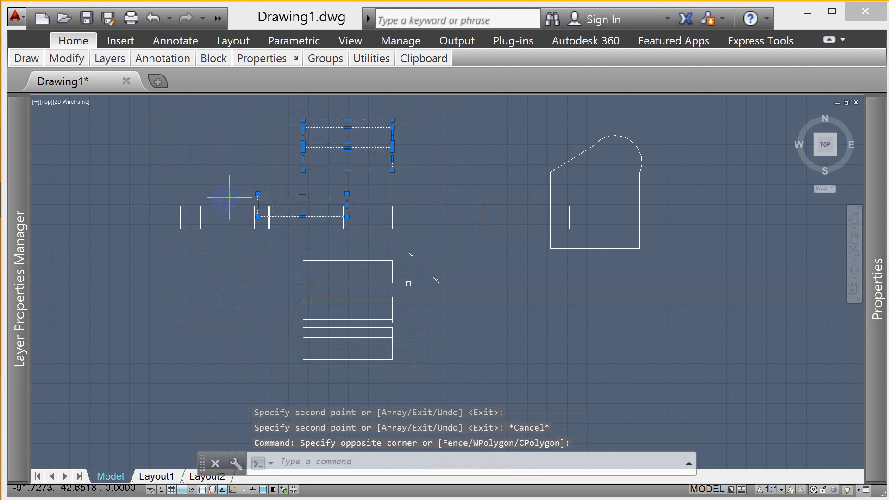
{"action": "type", "text": "e"}
{"action": "key", "text": "Return"}
{"action": "left_click", "coordinate": [301, 181]}
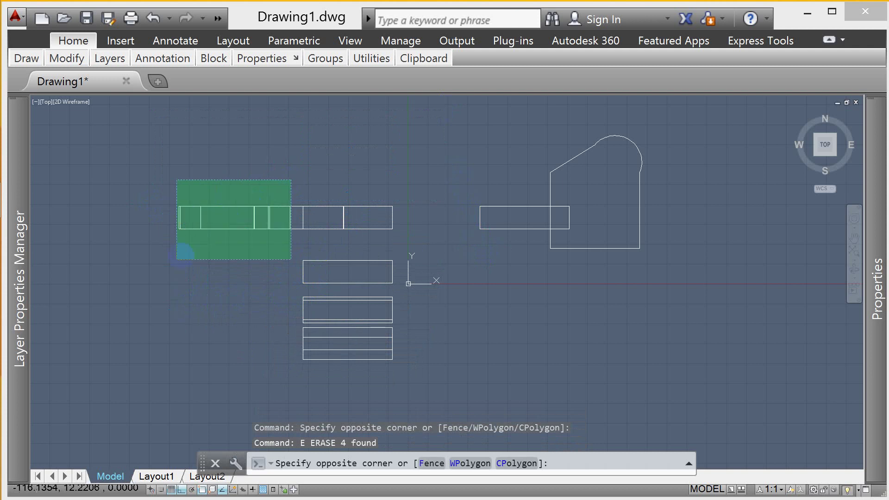
{"action": "left_click", "coordinate": [195, 242]}
{"action": "type", "text": "e"}
{"action": "key", "text": "Return"}
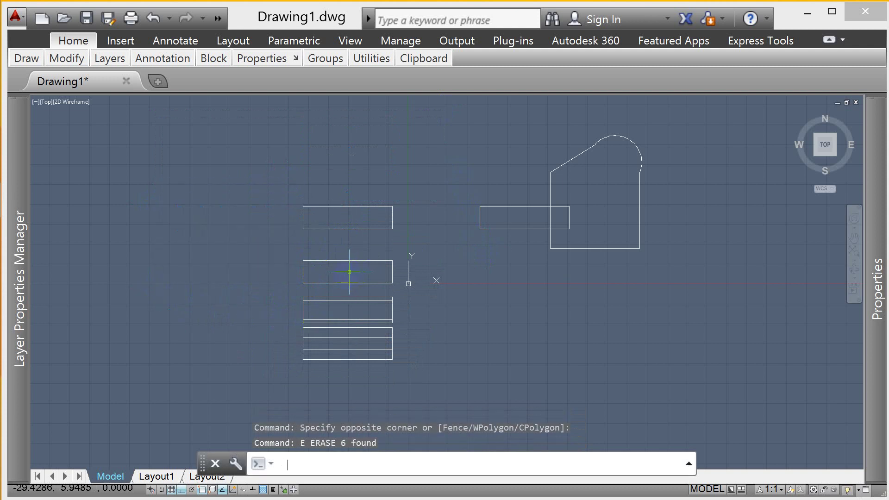
{"action": "left_click", "coordinate": [366, 248]}
{"action": "left_click", "coordinate": [297, 366]}
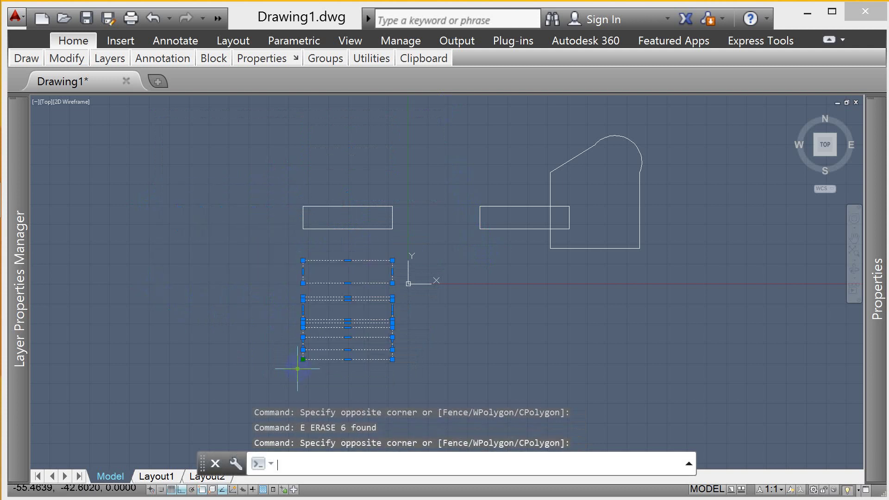
{"action": "type", "text": "e"}
{"action": "key", "text": "Return"}
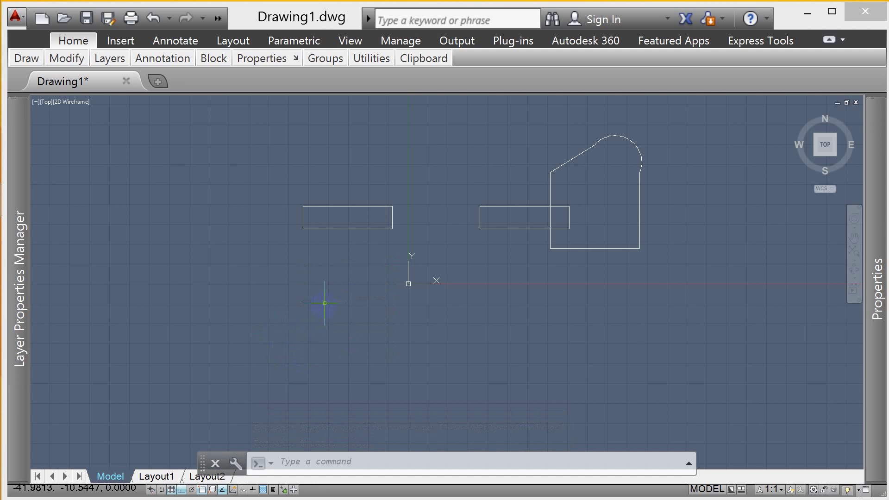
Copy the left rectangle to a spot above, bridging the two rectangles
{"action": "type", "text": "c"}
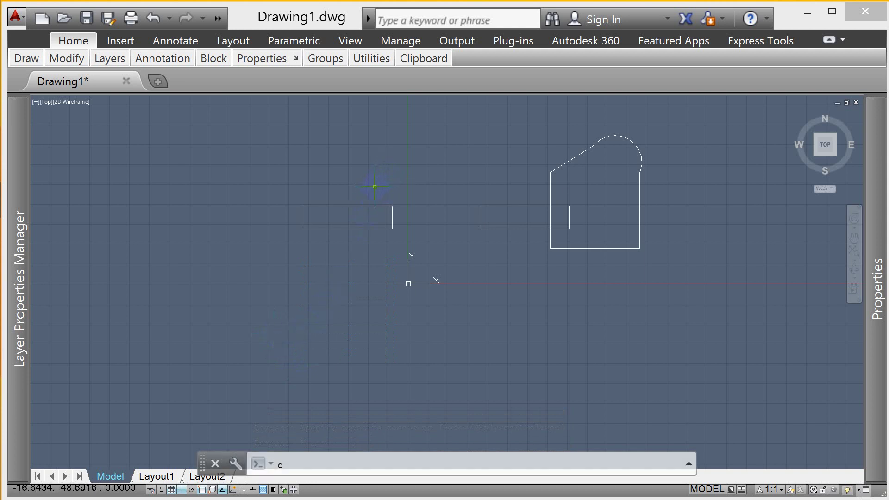
{"action": "type", "text": "o"}
{"action": "key", "text": "Return"}
{"action": "left_click", "coordinate": [372, 187]}
{"action": "left_click", "coordinate": [336, 206]}
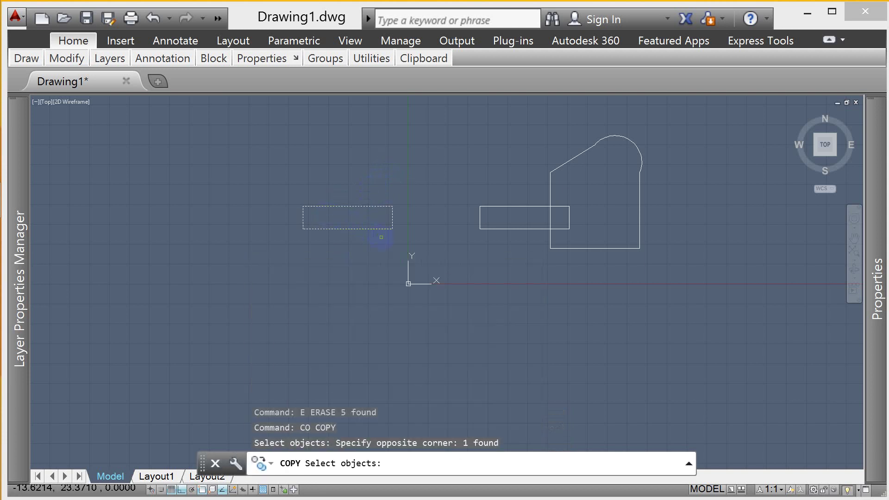
{"action": "key", "text": "Return"}
{"action": "left_click", "coordinate": [393, 218]}
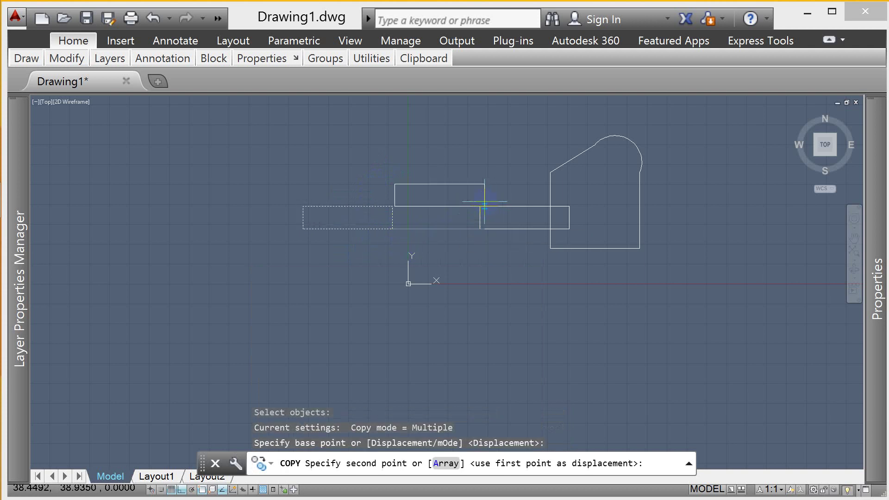
{"action": "left_click", "coordinate": [480, 195]}
{"action": "key", "text": "Escape"}
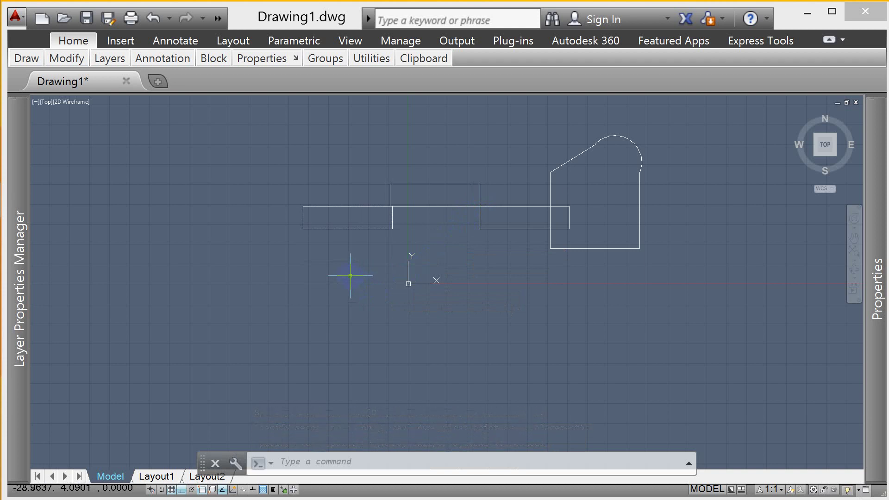
Erase the left rectangle, then undo the deletion
{"action": "key", "text": "Escape"}
{"action": "key", "text": "Escape"}
{"action": "key", "text": "Escape"}
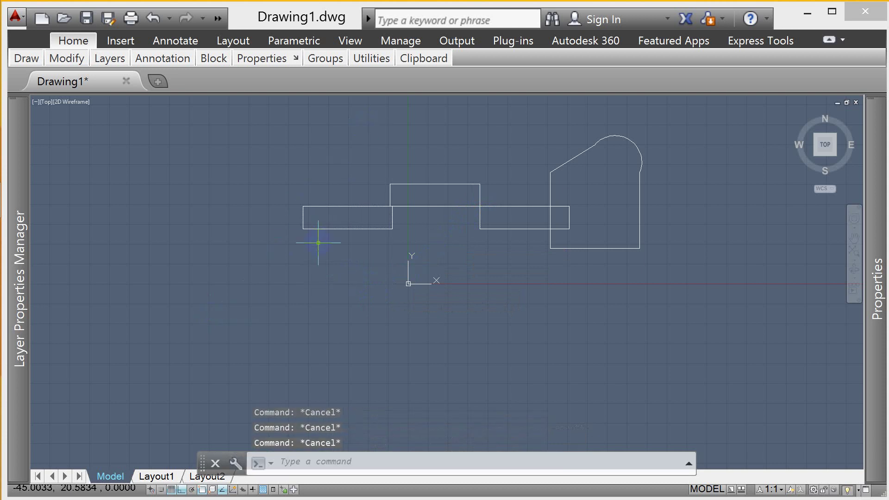
{"action": "left_click", "coordinate": [311, 217]}
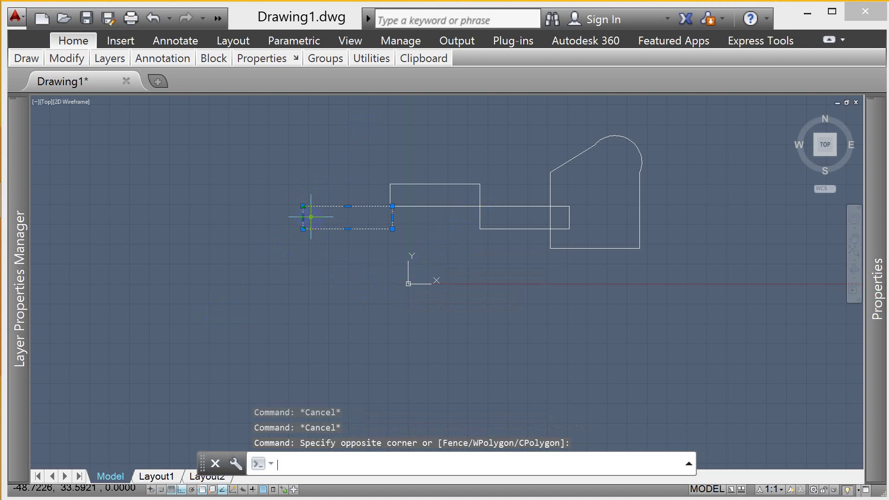
{"action": "type", "text": "e"}
{"action": "key", "text": "Return"}
{"action": "key", "text": "ctrl+z"}
Move the restored rectangle up and to the left of the original
{"action": "left_click", "coordinate": [392, 155]}
{"action": "left_click", "coordinate": [343, 248]}
{"action": "type", "text": "m"}
{"action": "key", "text": "Return"}
{"action": "left_click", "coordinate": [446, 231]}
{"action": "left_click", "coordinate": [370, 247]}
{"action": "key", "text": "Escape"}
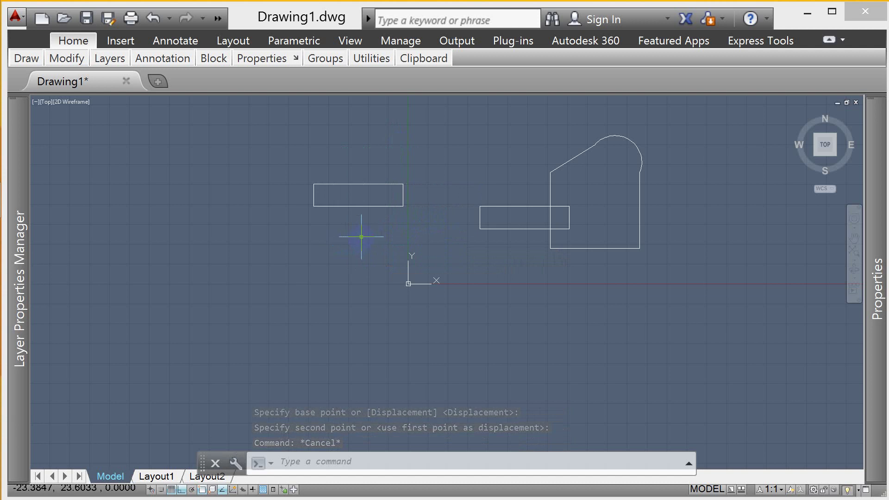
Explode the upper-left rectangle into separate lines
{"action": "left_click", "coordinate": [357, 207]}
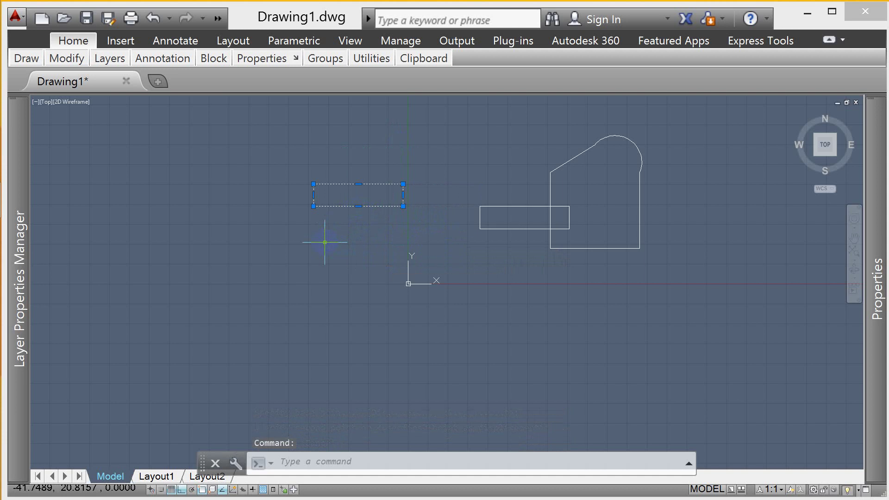
{"action": "type", "text": "x"}
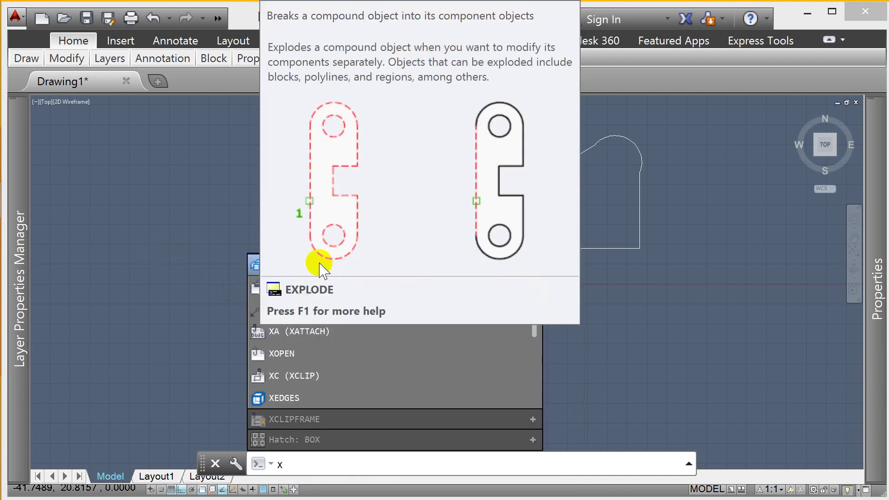
{"action": "left_click", "coordinate": [254, 265]}
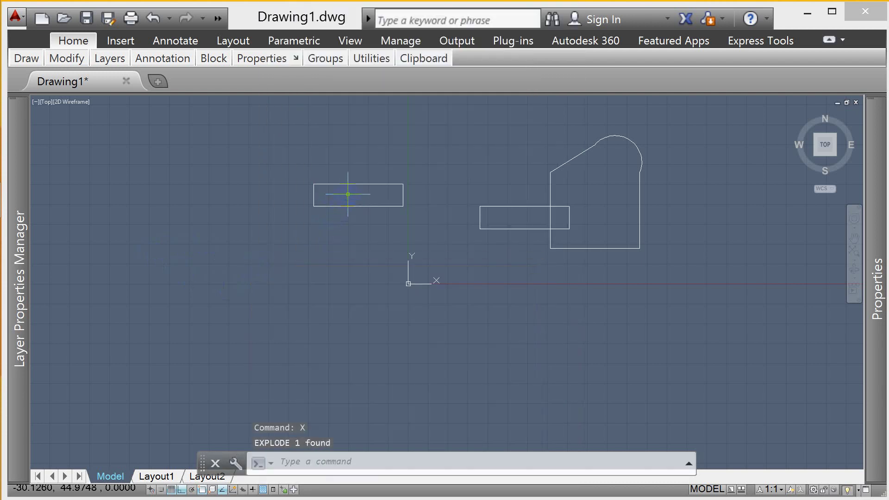
{"action": "left_click_drag", "start_coordinate": [348, 194], "coordinate": [324, 234]}
{"action": "mouse_move", "coordinate": [322, 197]}
{"action": "left_mouse_down"}
{"action": "mouse_move", "coordinate": [312, 191]}
{"action": "mouse_move", "coordinate": [336, 163]}
{"action": "left_mouse_up"}
{"action": "left_click_drag", "start_coordinate": [440, 195], "coordinate": [382, 199]}
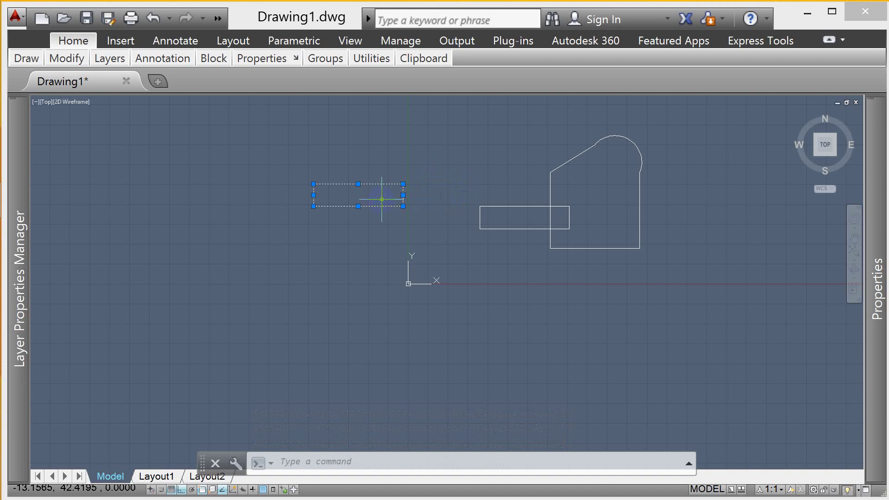
{"action": "key", "text": "Escape"}
Window-select the exploded rectangle's lines and erase them
{"action": "left_click", "coordinate": [401, 164]}
{"action": "left_click", "coordinate": [300, 229]}
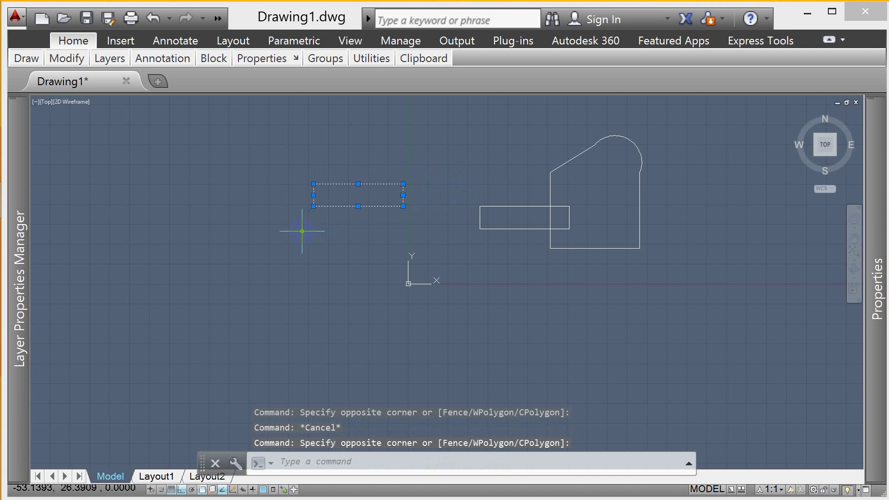
{"action": "left_click", "coordinate": [421, 167]}
{"action": "left_click", "coordinate": [311, 210]}
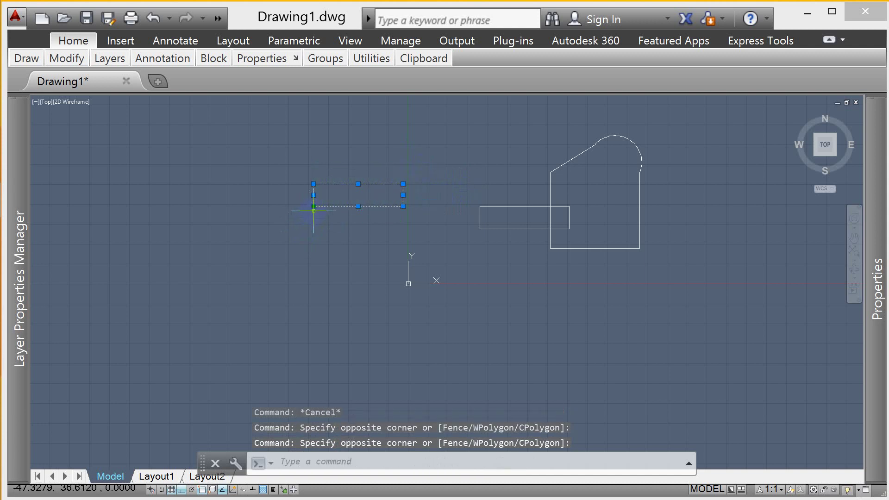
{"action": "type", "text": "e"}
{"action": "key", "text": "Return"}
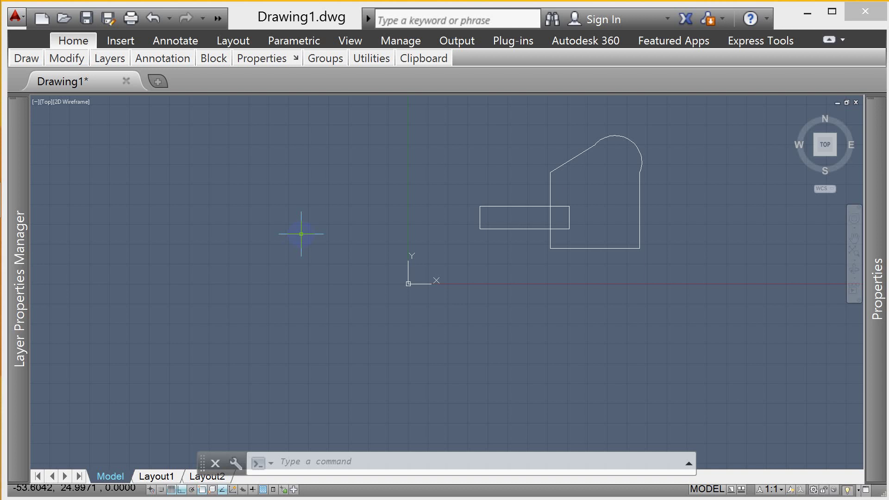
Clear the shape selections and enter TR at the command line
{"action": "key", "text": "Escape"}
{"action": "left_click", "coordinate": [623, 183]}
{"action": "left_click", "coordinate": [521, 242]}
{"action": "key", "text": "Escape"}
{"action": "key", "text": "Escape"}
{"action": "key", "text": "Escape"}
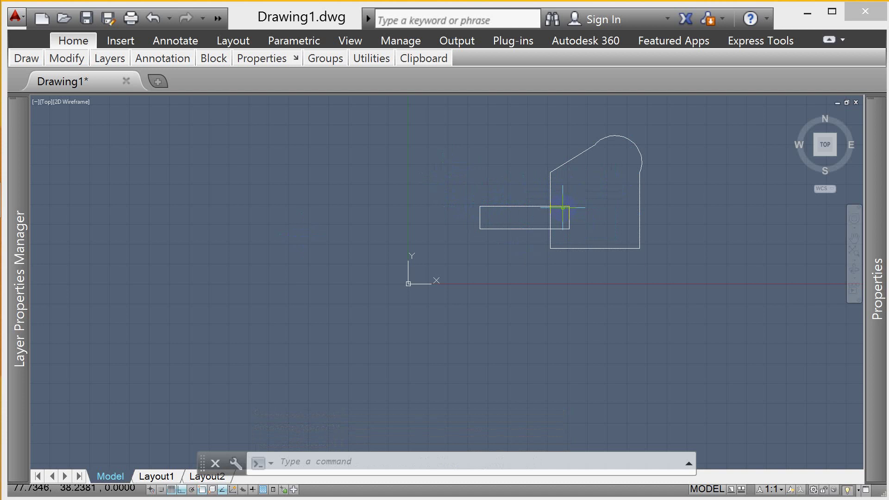
{"action": "key", "text": "Escape"}
{"action": "key", "text": "Escape"}
{"action": "type", "text": "tr"}
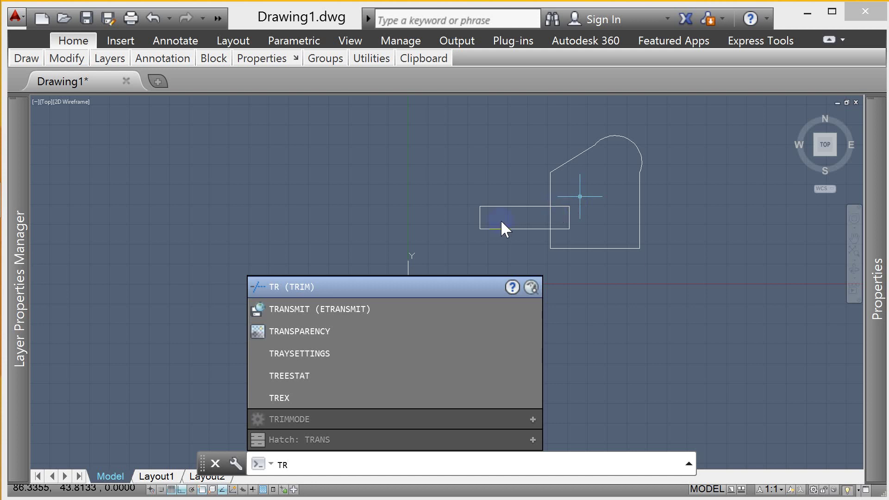
Trim the overlapping rectangle and outline edges, using both shapes as cutting edges
{"action": "left_click", "coordinate": [304, 284]}
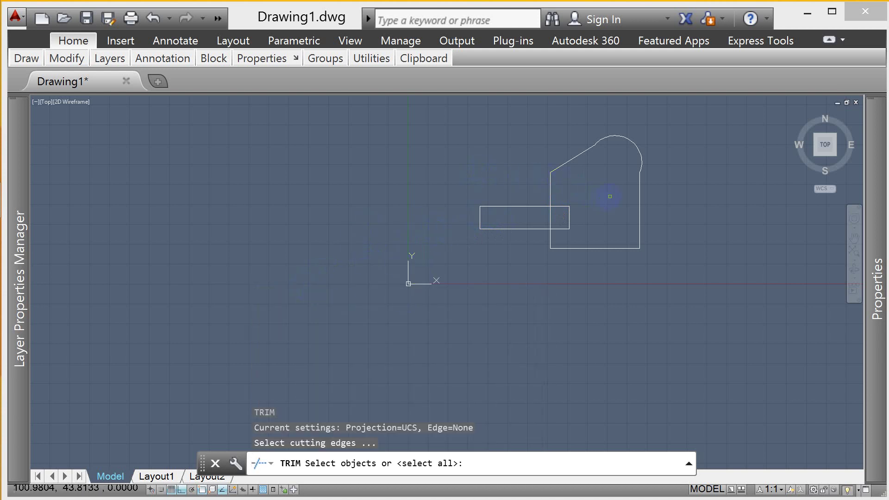
{"action": "left_click", "coordinate": [698, 124]}
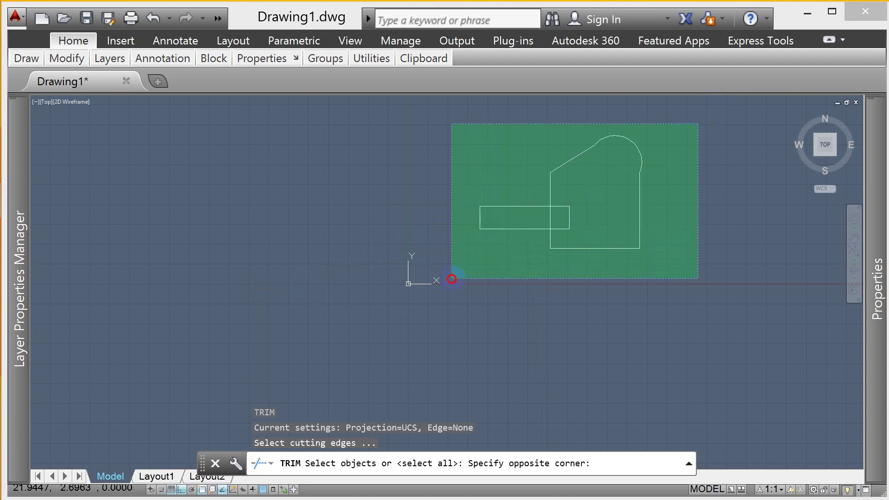
{"action": "left_click", "coordinate": [440, 270]}
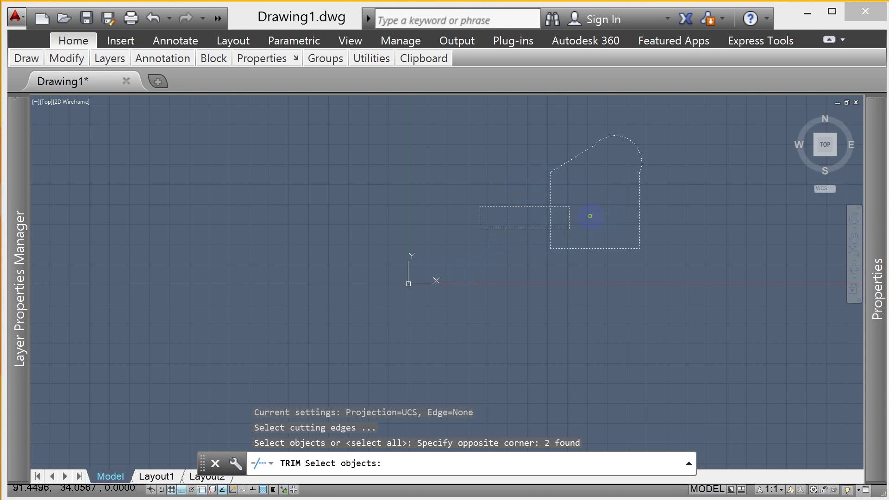
{"action": "key", "text": "Return"}
{"action": "left_click", "coordinate": [562, 207]}
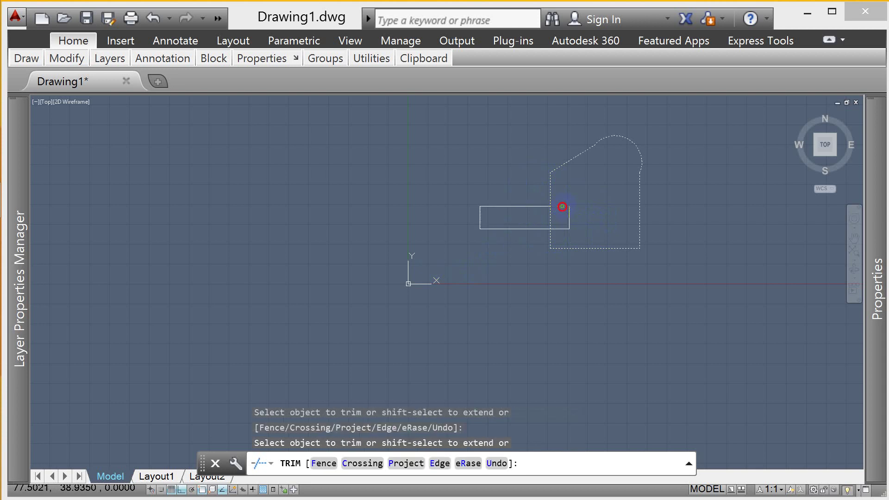
{"action": "left_click", "coordinate": [558, 229]}
{"action": "left_click", "coordinate": [550, 217]}
{"action": "key", "text": "Return"}
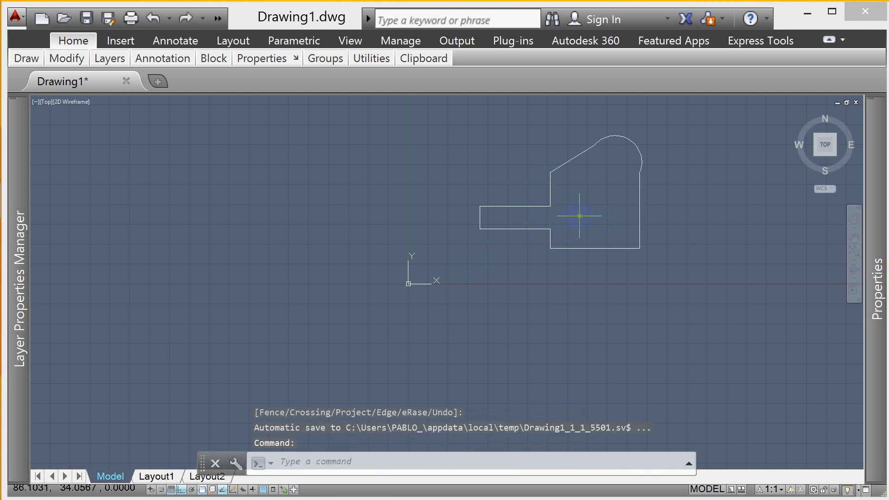
Test selection windows around the merged outline, then launch PEDIT
{"action": "key", "text": "Escape"}
{"action": "key", "text": "Escape"}
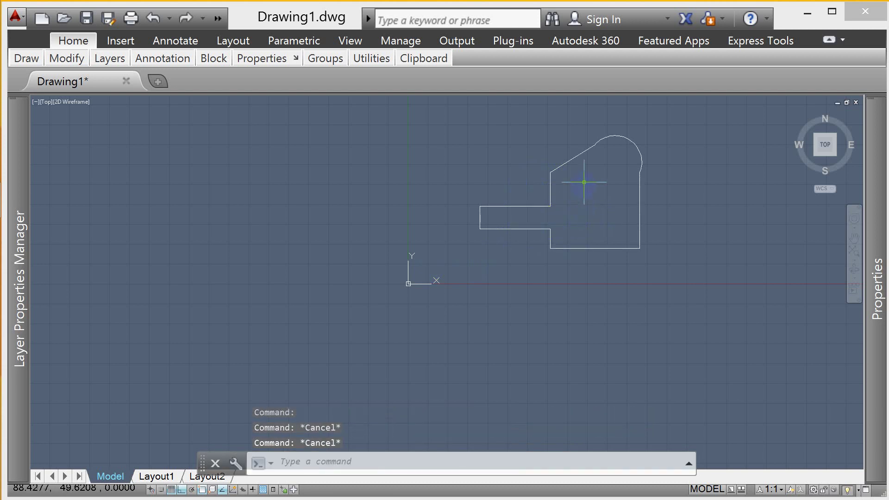
{"action": "left_click", "coordinate": [585, 135]}
{"action": "left_click", "coordinate": [552, 178]}
{"action": "key", "text": "Escape"}
{"action": "left_click", "coordinate": [556, 194]}
{"action": "key", "text": "Escape"}
{"action": "left_click", "coordinate": [569, 192]}
{"action": "left_click", "coordinate": [510, 241]}
{"action": "key", "text": "Escape"}
{"action": "left_click", "coordinate": [576, 190]}
{"action": "left_click", "coordinate": [457, 246]}
{"action": "key", "text": "Escape"}
{"action": "left_click", "coordinate": [494, 162]}
{"action": "key", "text": "Escape"}
{"action": "left_click", "coordinate": [572, 181]}
{"action": "key", "text": "Escape"}
{"action": "key", "text": "Escape"}
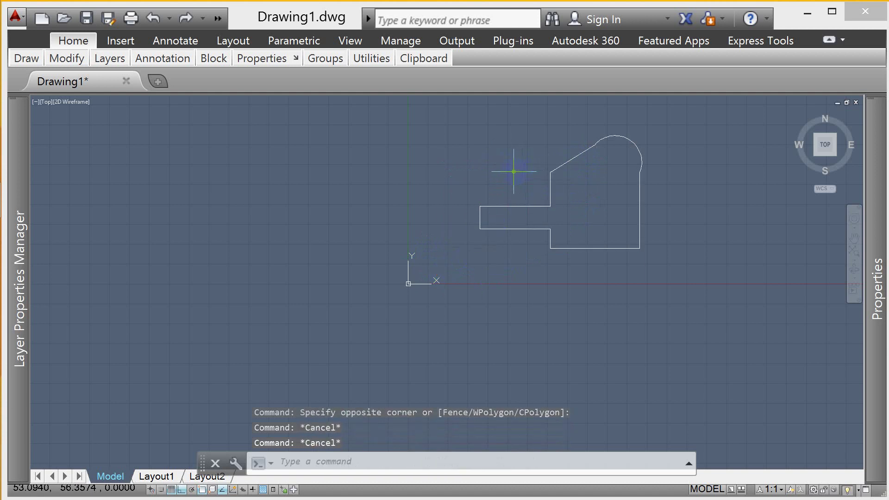
{"action": "type", "text": "pe"}
{"action": "key", "text": "Return"}
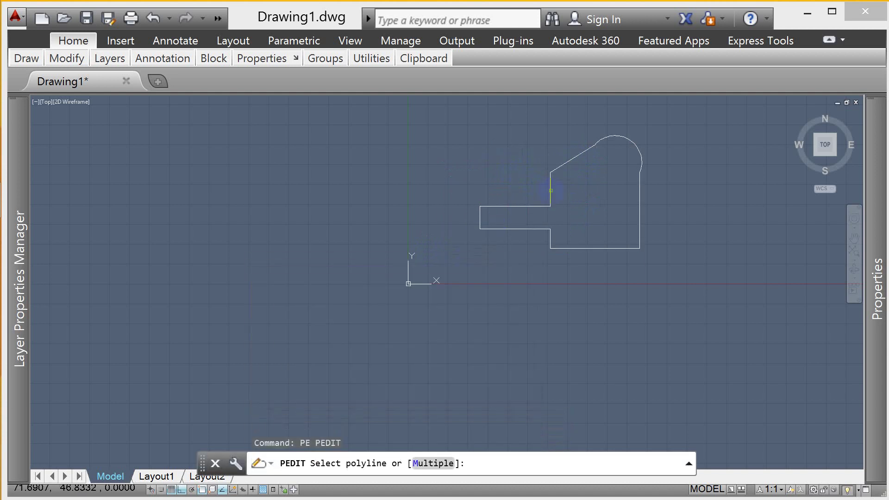
Join the three loose tab lines onto the part outline polyline
{"action": "left_click", "coordinate": [550, 190]}
{"action": "left_click", "coordinate": [551, 190]}
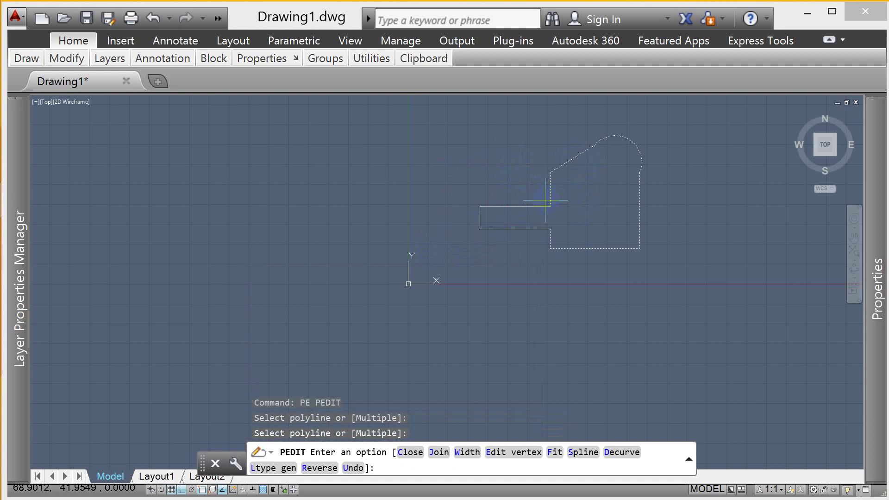
{"action": "left_click", "coordinate": [439, 452]}
{"action": "left_click", "coordinate": [571, 196]}
{"action": "left_click", "coordinate": [509, 251]}
{"action": "key", "text": "Return"}
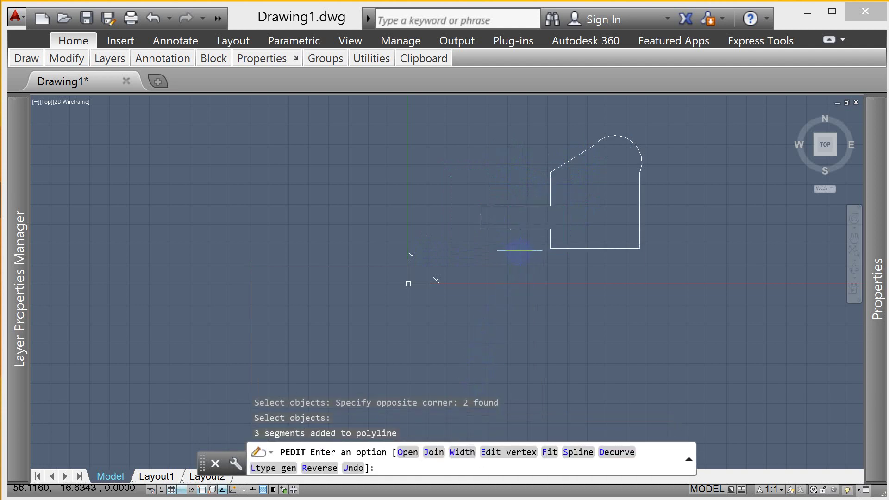
{"action": "key", "text": "Return"}
{"action": "key", "text": "Return"}
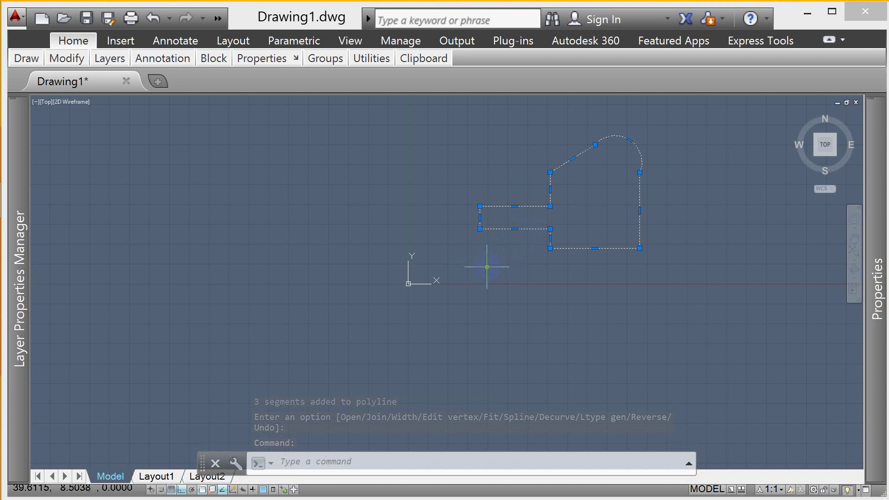
{"action": "key", "text": "Escape"}
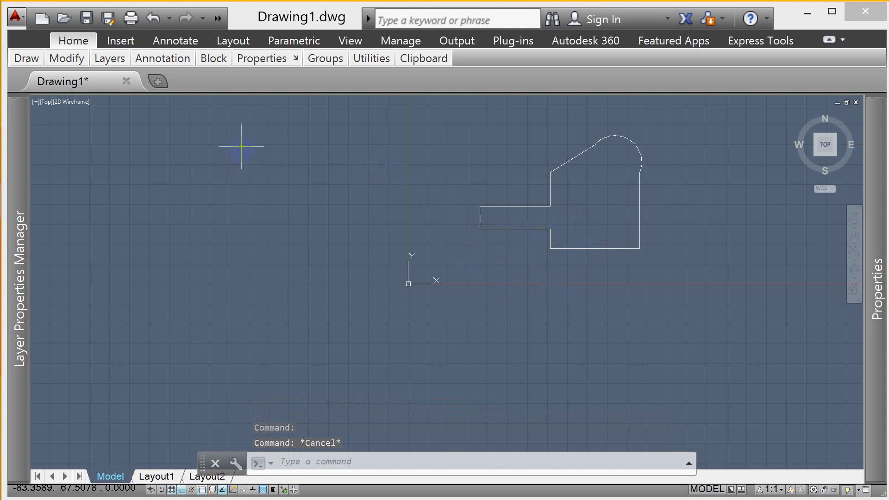
{"action": "left_click", "coordinate": [116, 62]}
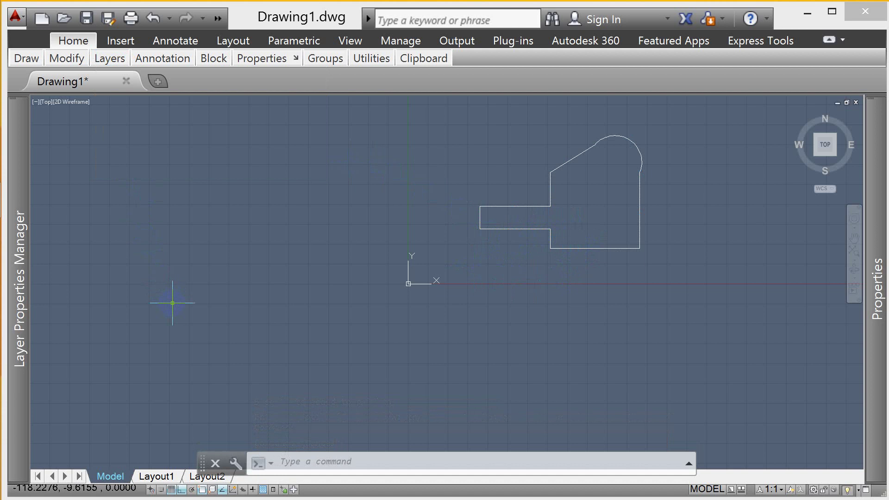
{"action": "left_click", "coordinate": [110, 59]}
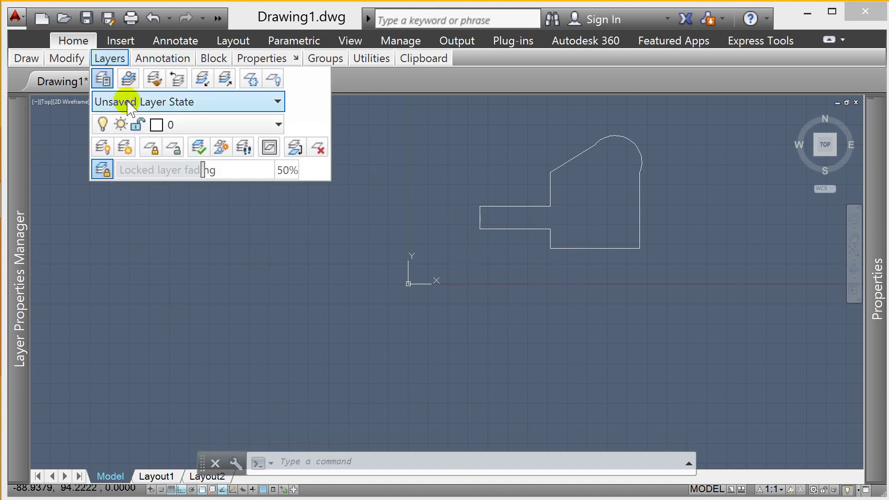
{"action": "left_click", "coordinate": [174, 124]}
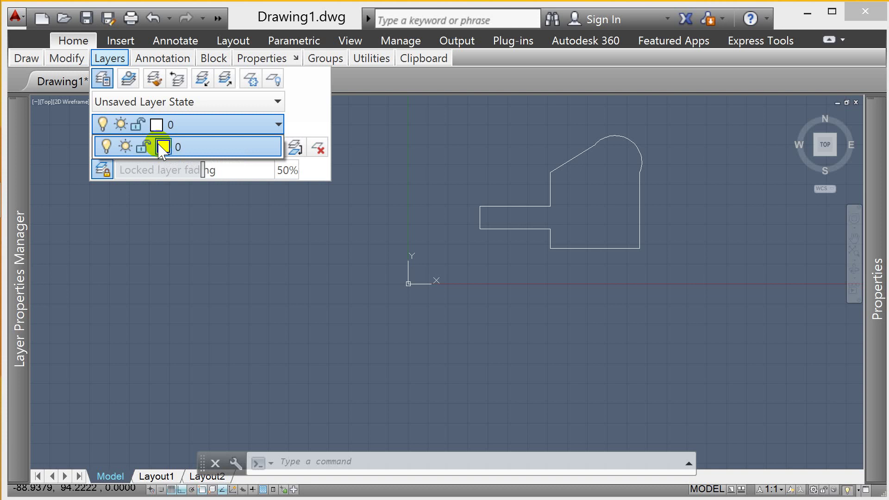
{"action": "left_click", "coordinate": [296, 123]}
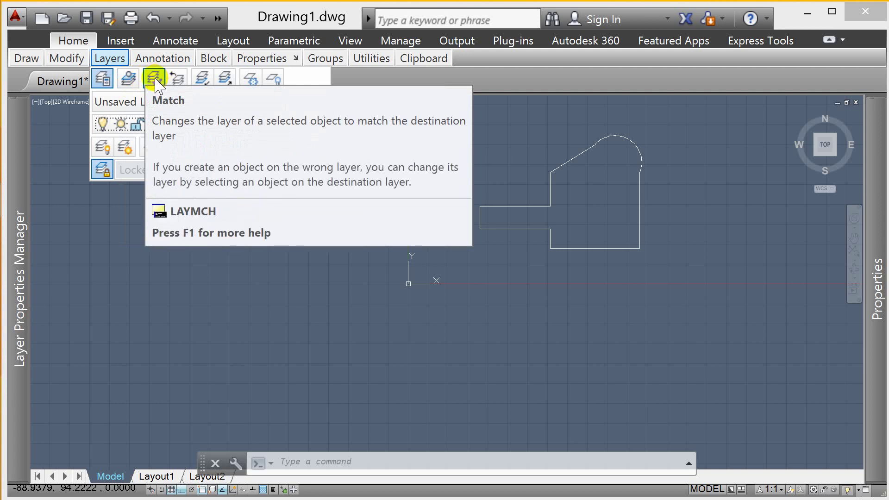
{"action": "left_click", "coordinate": [151, 81]}
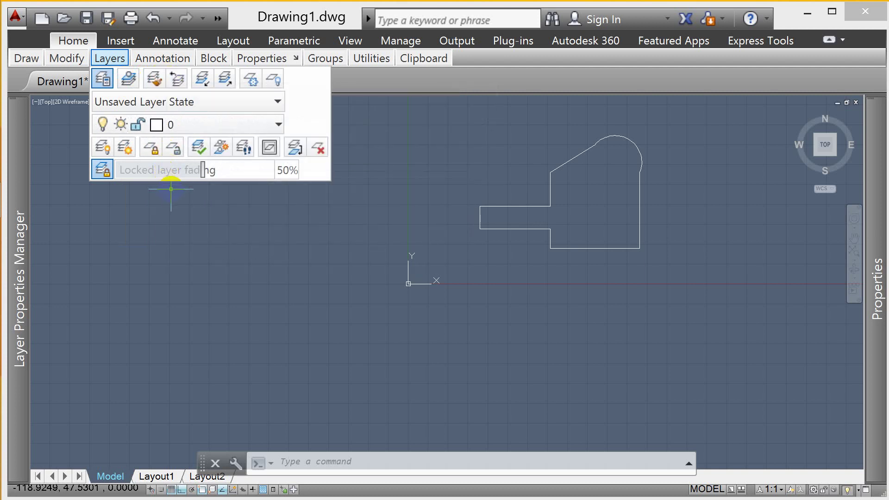
{"action": "left_click", "coordinate": [113, 59]}
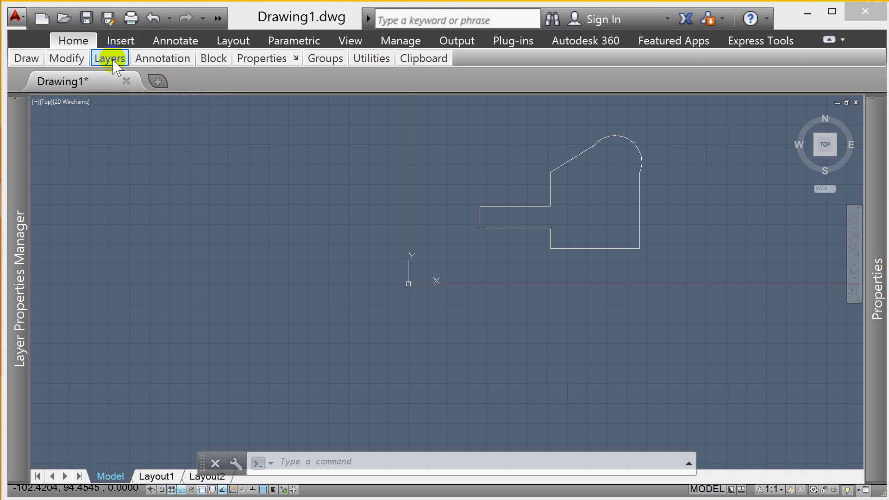
{"action": "left_click", "coordinate": [112, 60]}
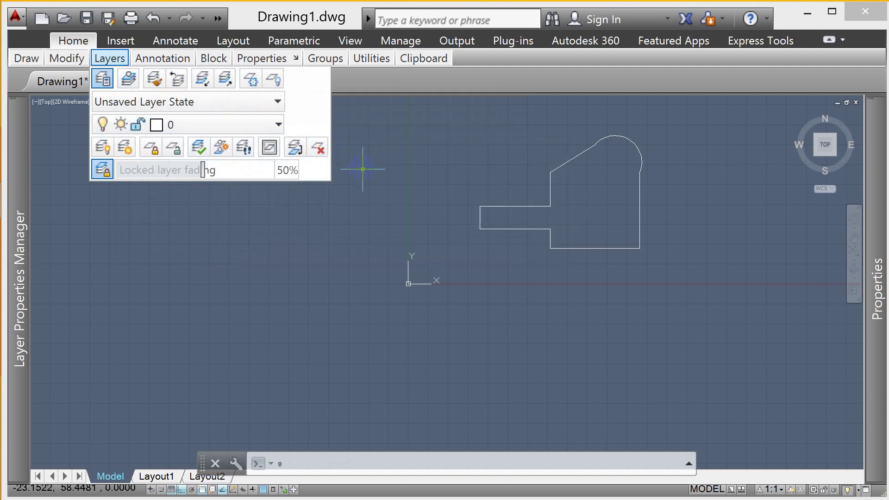
{"action": "key", "text": "Escape"}
{"action": "key", "text": "Escape"}
{"action": "key", "text": "Escape"}
{"action": "type", "text": "1"}
{"action": "key", "text": "Escape"}
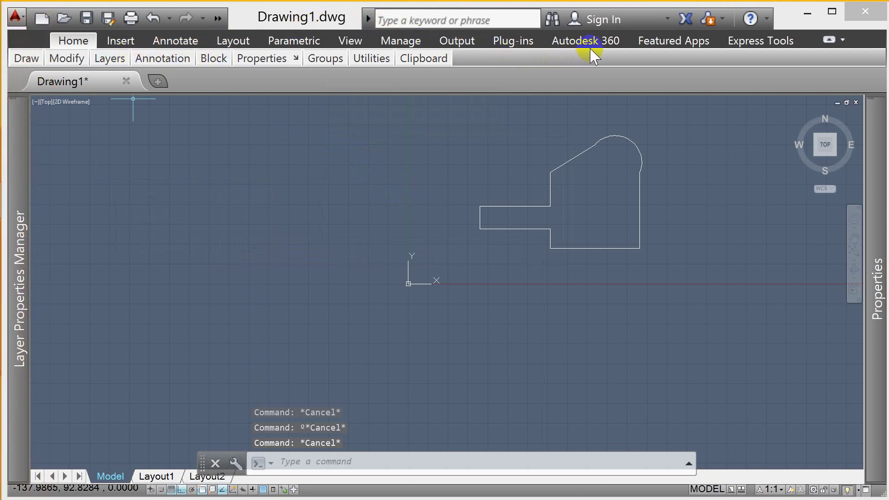
Cycle the ribbon display states and check the workspace list
{"action": "left_click", "coordinate": [829, 40]}
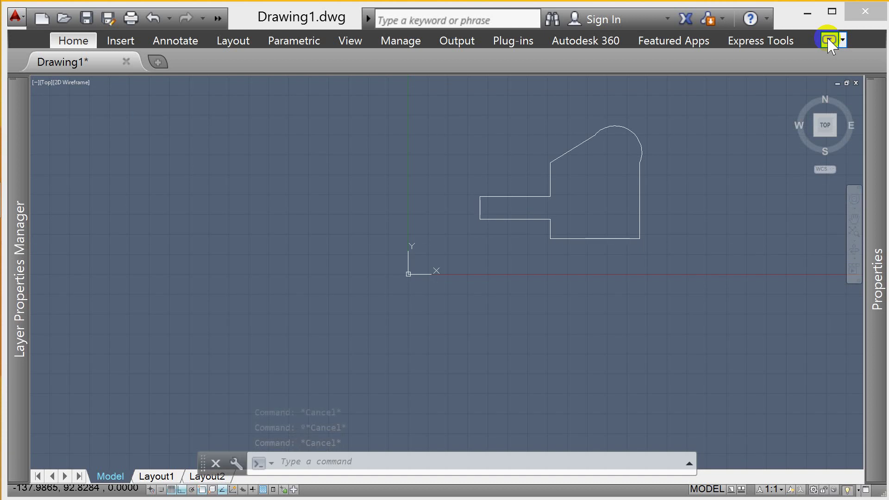
{"action": "left_click", "coordinate": [829, 41]}
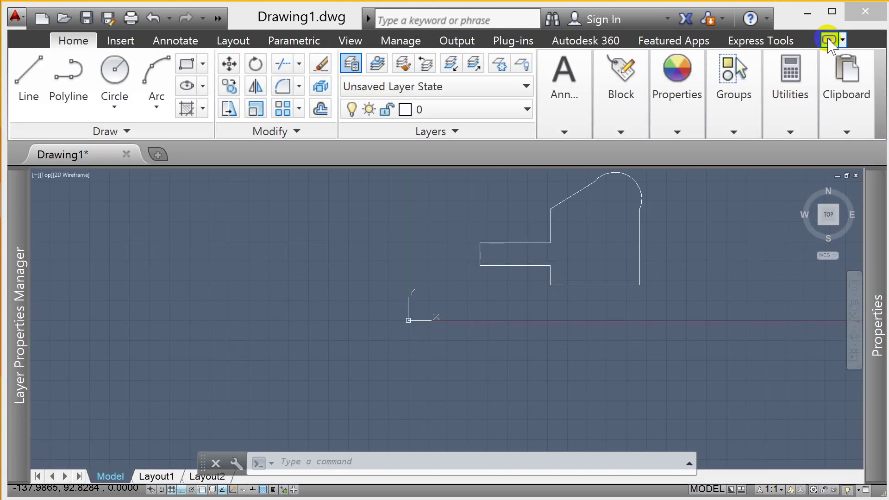
{"action": "left_click", "coordinate": [829, 40]}
{"action": "left_click", "coordinate": [830, 40]}
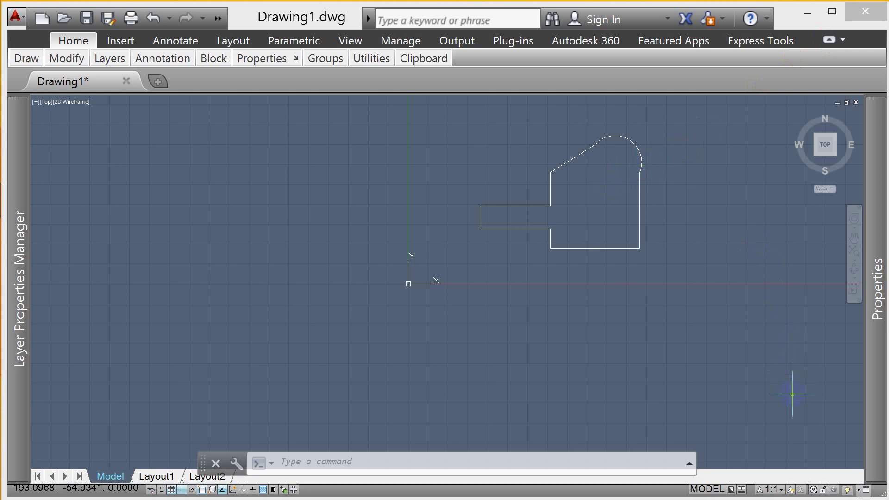
{"action": "left_click", "coordinate": [813, 490]}
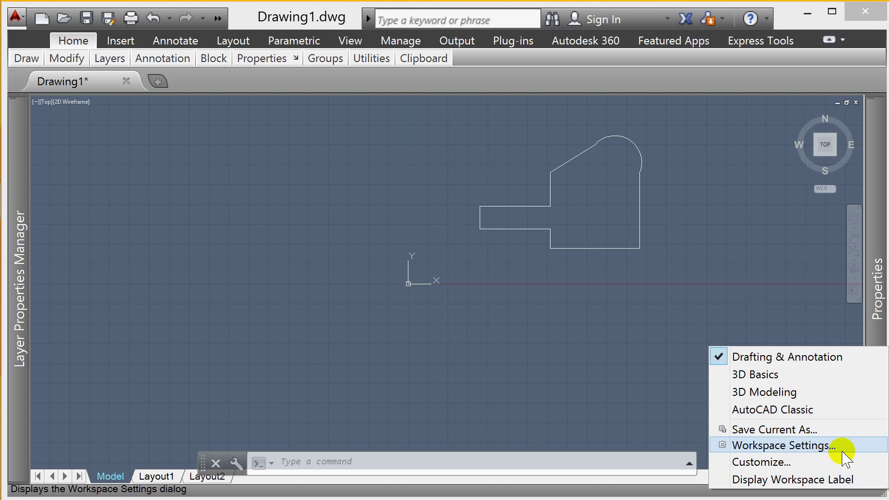
{"action": "left_click", "coordinate": [536, 314]}
Cancel pending commands and open the Layer Properties Manager with LA
{"action": "key", "text": "Escape"}
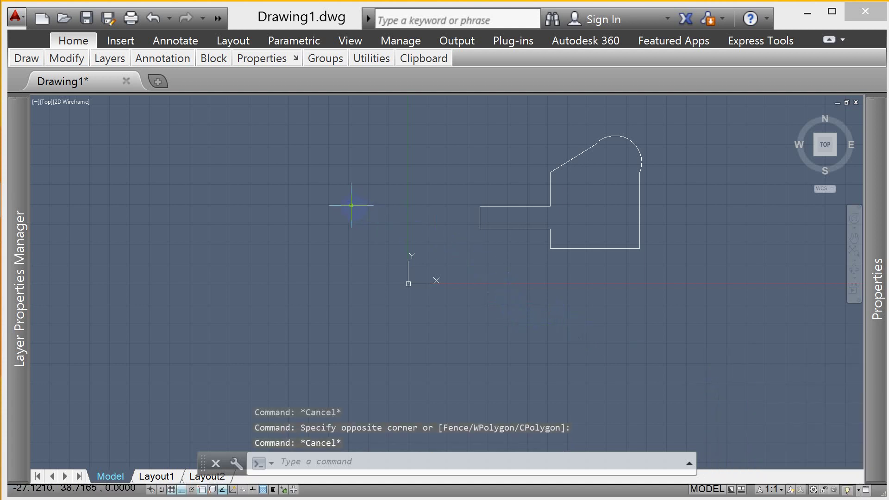
{"action": "key", "text": "Escape"}
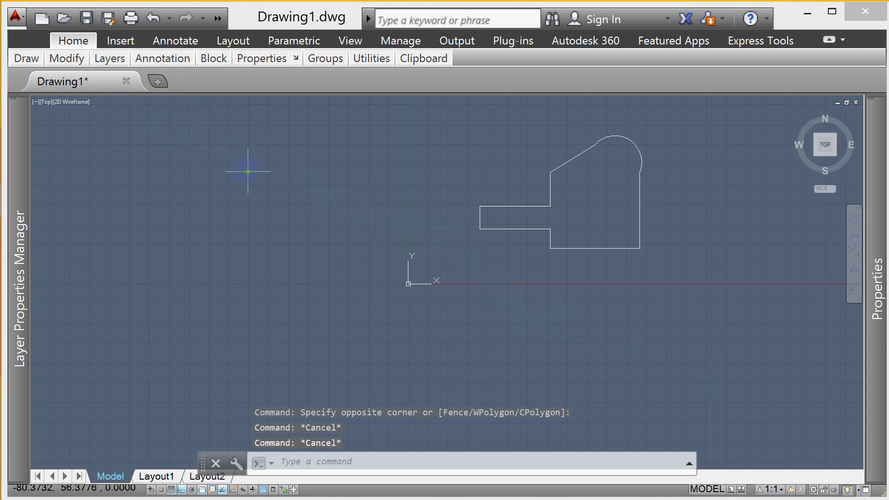
{"action": "key", "text": "Escape"}
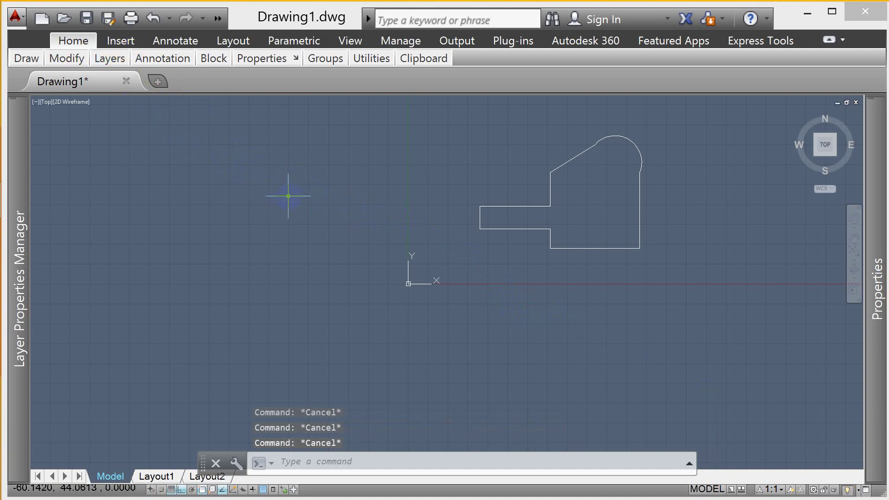
{"action": "type", "text": "l"}
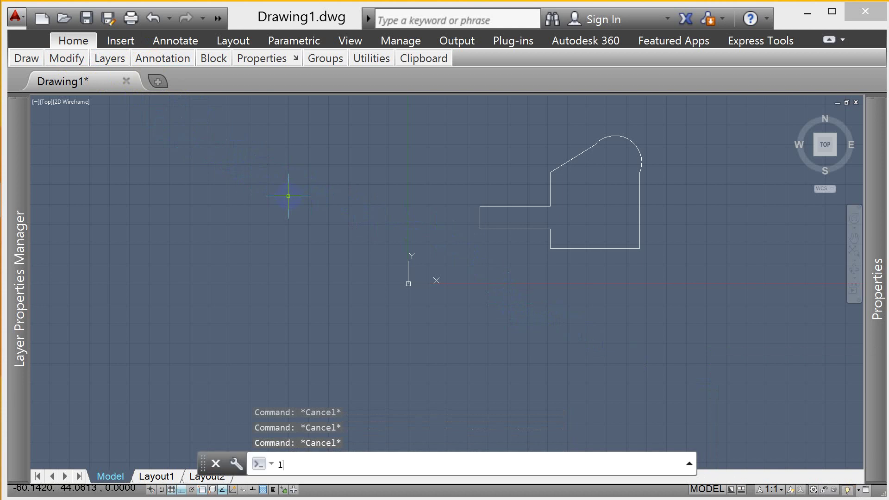
{"action": "key", "text": "Return"}
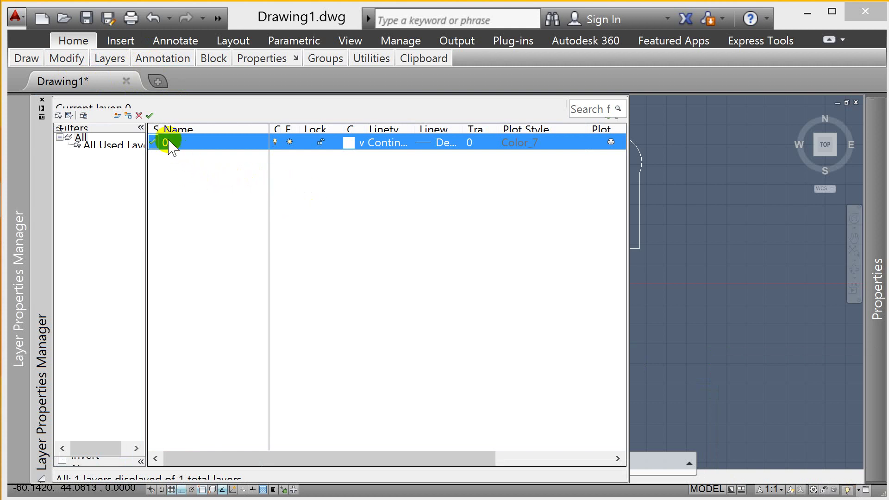
Add a layer MUROS beside layer 0 and give it blue (index 5)
{"action": "left_click", "coordinate": [61, 137]}
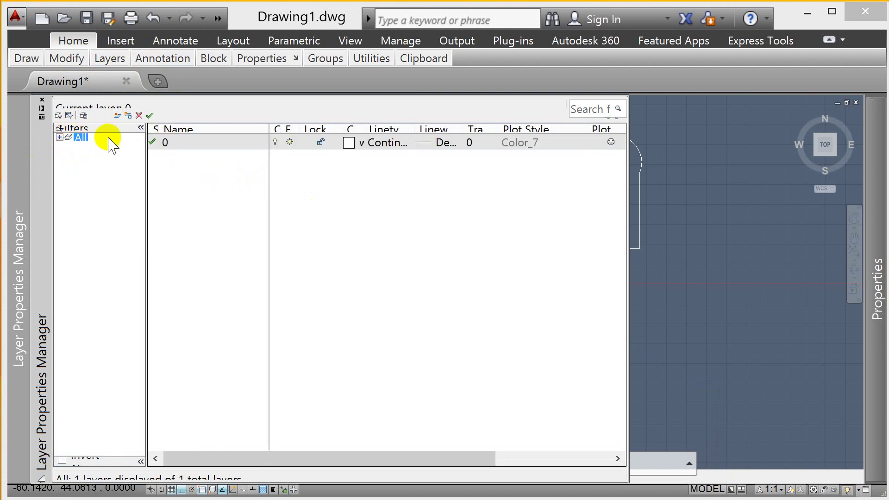
{"action": "left_click", "coordinate": [197, 144]}
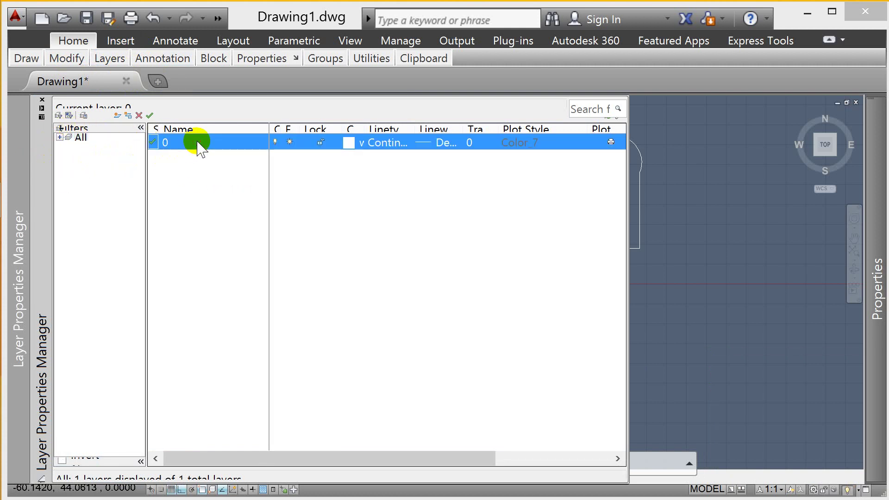
{"action": "left_click", "coordinate": [118, 116]}
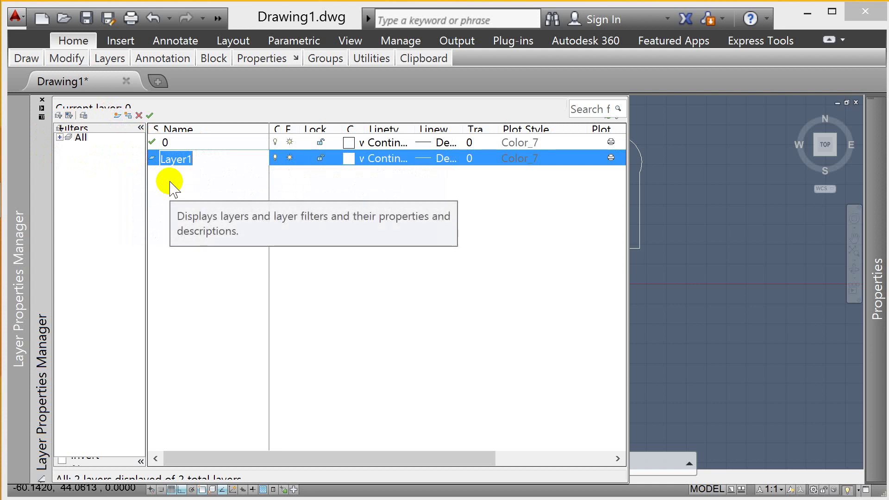
{"action": "type", "text": "MUROS"}
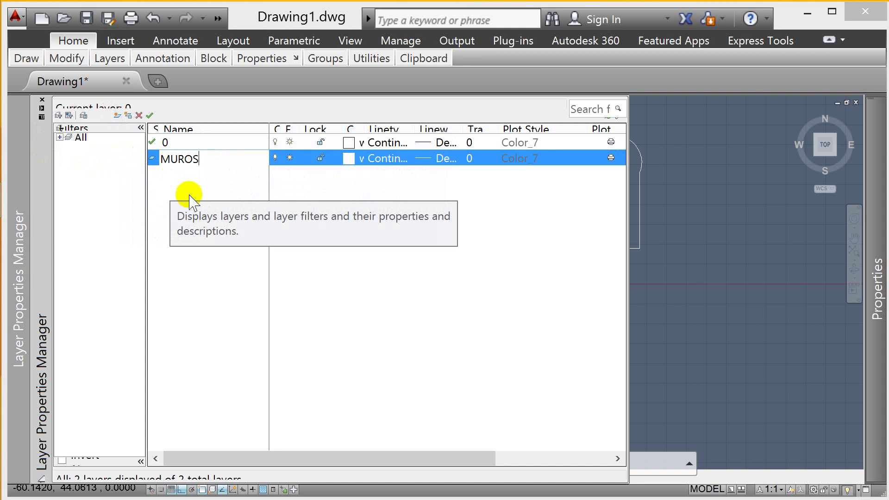
{"action": "key", "text": "Return"}
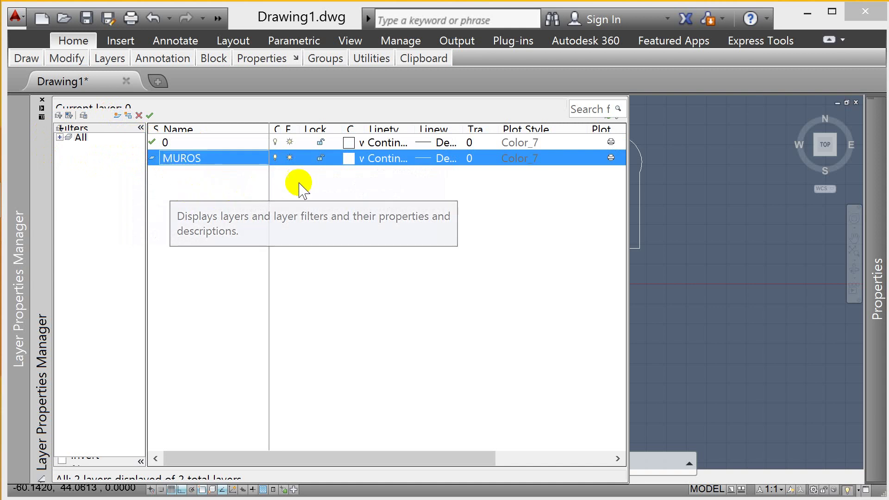
{"action": "left_click", "coordinate": [350, 163]}
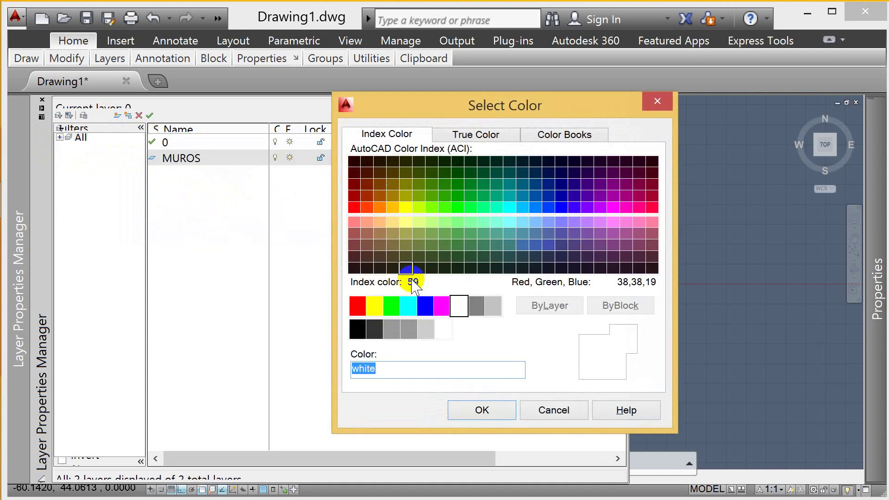
{"action": "left_click", "coordinate": [425, 305]}
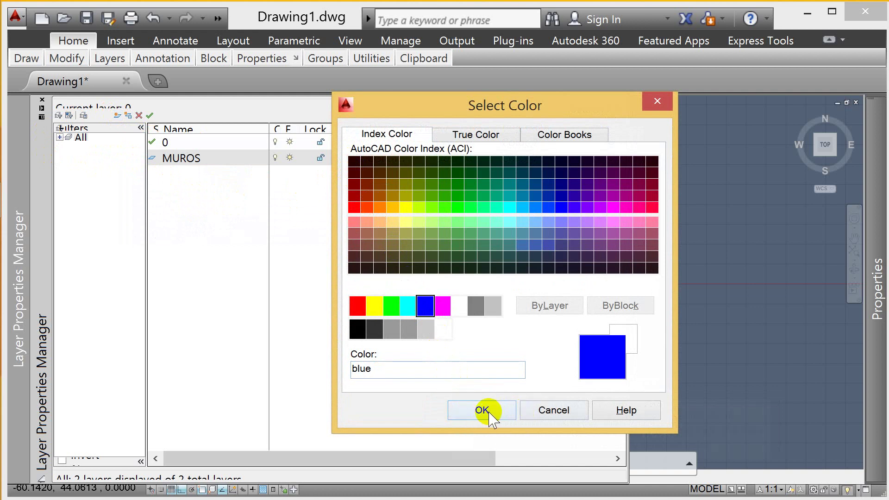
{"action": "left_click", "coordinate": [484, 410]}
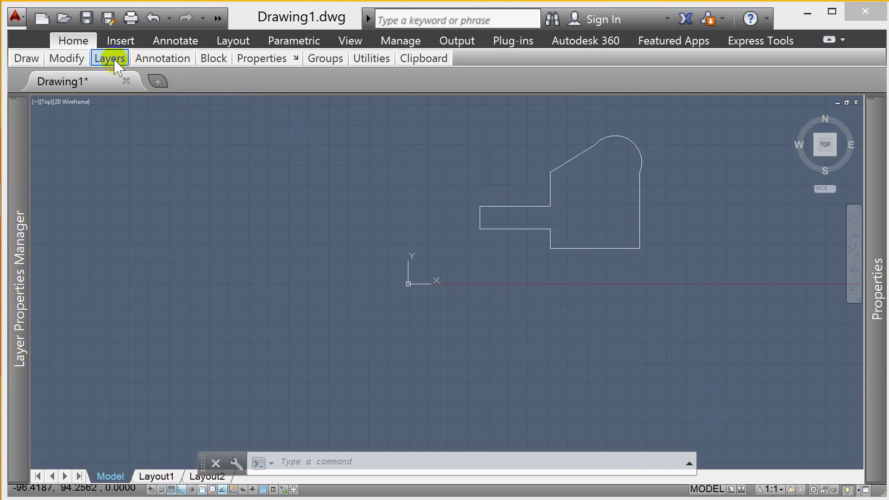
Set MUROS as the current layer in the layer list, then close it
{"action": "left_click", "coordinate": [111, 60]}
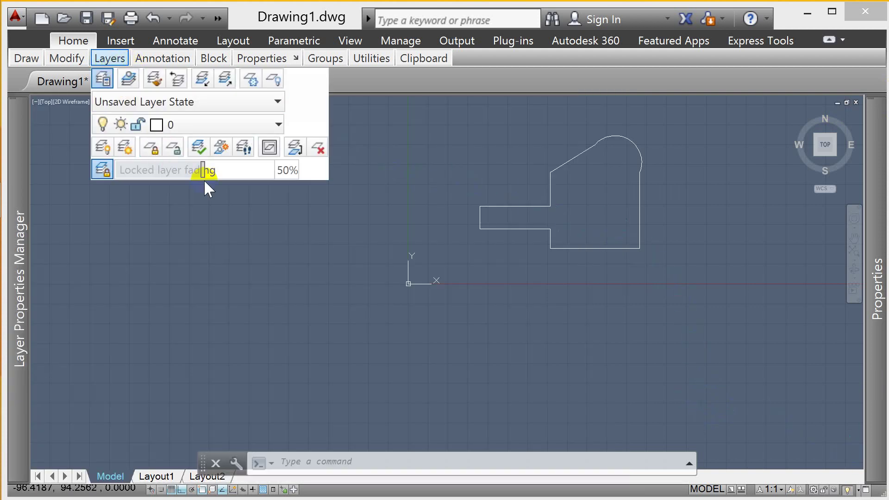
{"action": "key", "text": "Escape"}
{"action": "key", "text": "Escape"}
{"action": "type", "text": "LA"}
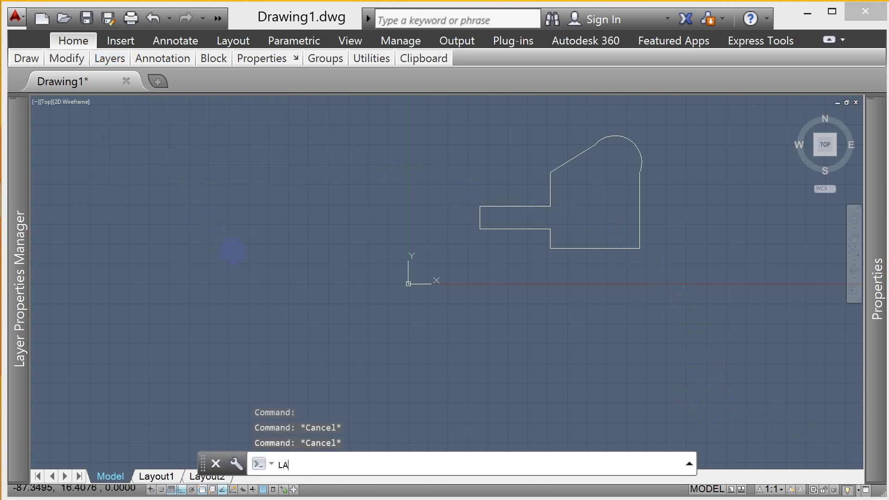
{"action": "key", "text": "Return"}
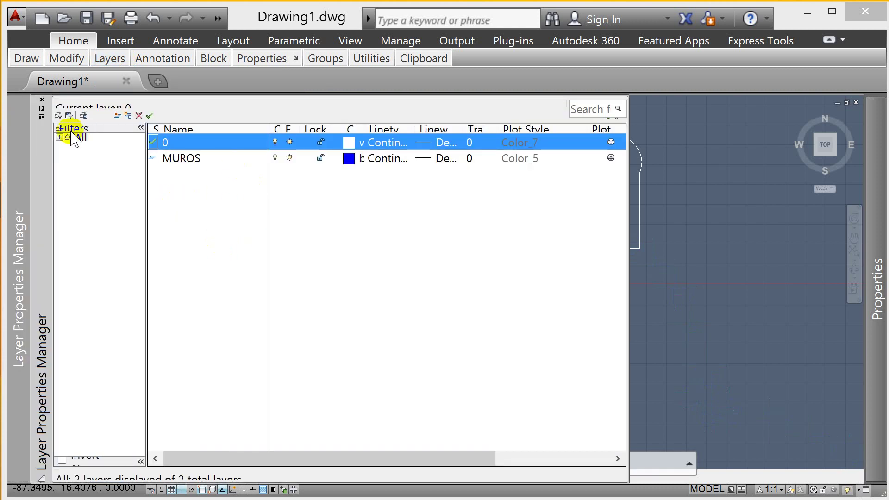
{"action": "left_click", "coordinate": [154, 160]}
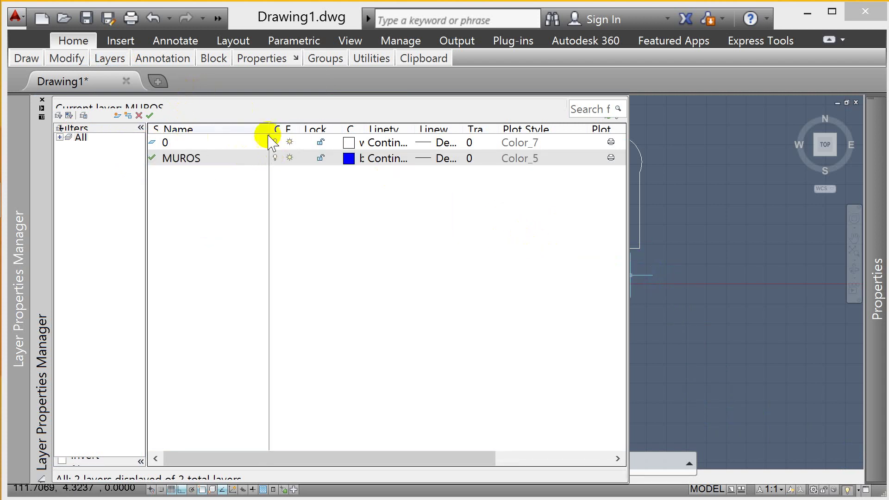
{"action": "left_click", "coordinate": [42, 99]}
Draw a stepped PL polyline running up, left, up, right, down and across the part outline
{"action": "key", "text": "Escape"}
{"action": "key", "text": "Escape"}
{"action": "type", "text": "pl"}
{"action": "key", "text": "Return"}
{"action": "left_click", "coordinate": [553, 311]}
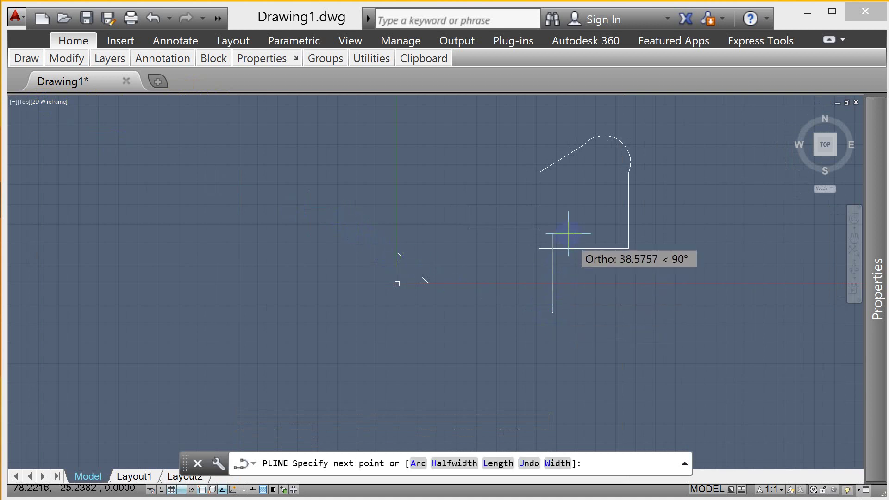
{"action": "left_click", "coordinate": [552, 221]}
{"action": "left_click", "coordinate": [445, 220]}
{"action": "left_click", "coordinate": [446, 138]}
{"action": "left_click", "coordinate": [557, 138]}
{"action": "left_click", "coordinate": [591, 223]}
{"action": "left_click", "coordinate": [678, 222]}
{"action": "left_click", "coordinate": [679, 166]}
{"action": "left_click", "coordinate": [612, 176]}
{"action": "key", "text": "Return"}
Check the new polyline's layer, then select and deselect the white part outline
{"action": "left_click", "coordinate": [678, 181]}
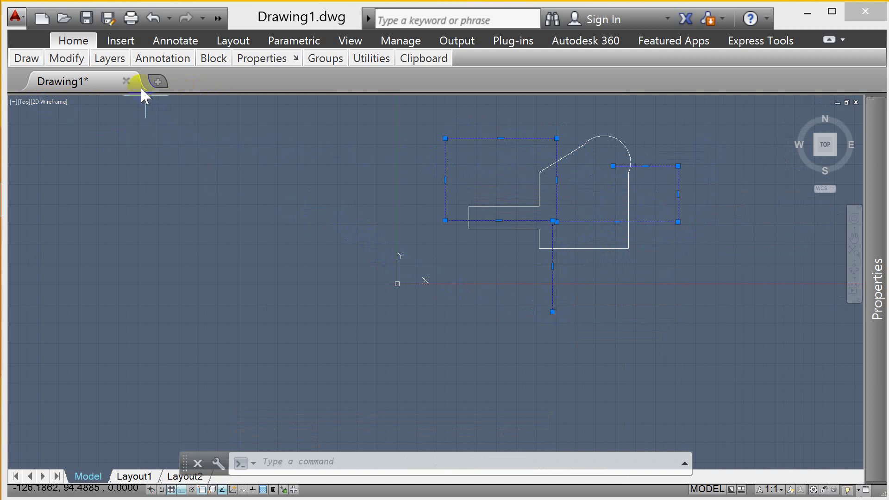
{"action": "left_click", "coordinate": [110, 59]}
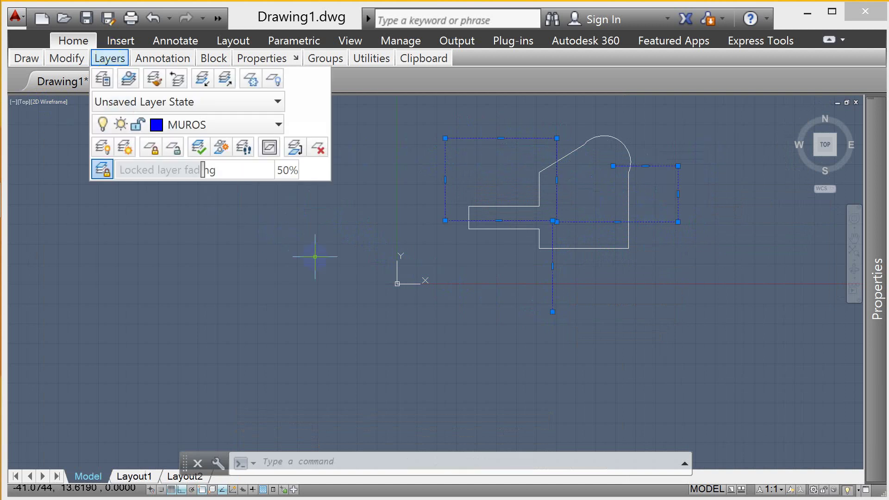
{"action": "key", "text": "Escape"}
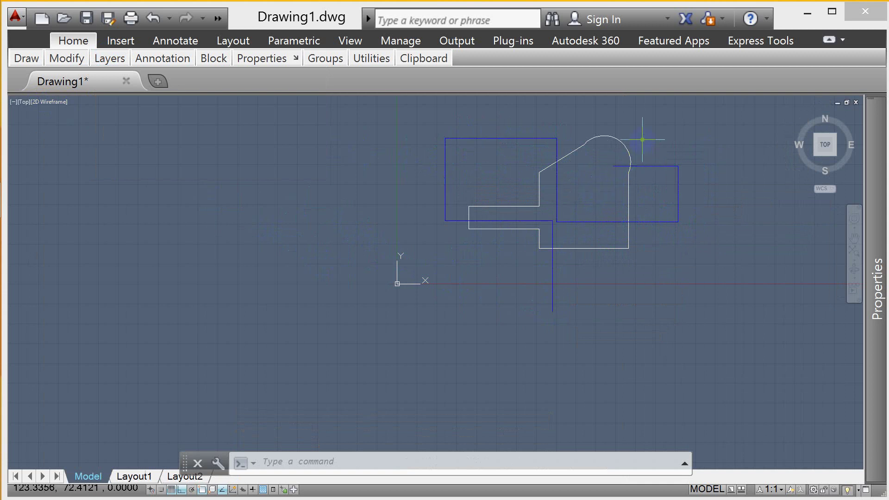
{"action": "left_click", "coordinate": [622, 139]}
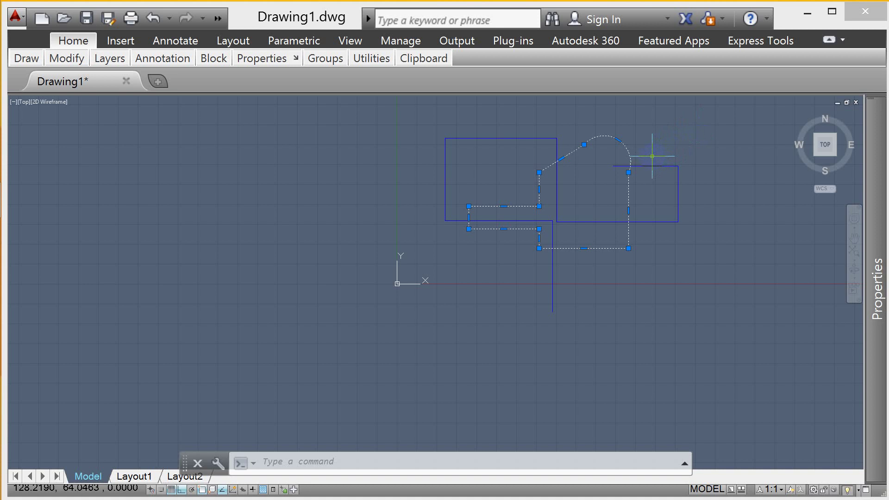
{"action": "key", "text": "Escape"}
{"action": "key", "text": "Escape"}
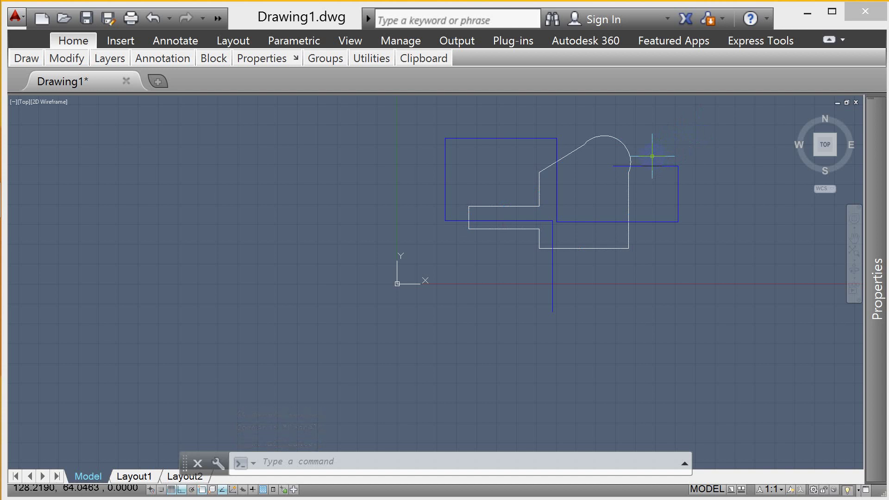
Match the white outline to the blue polyline's MUROS properties and confirm its layer
{"action": "type", "text": "MA"}
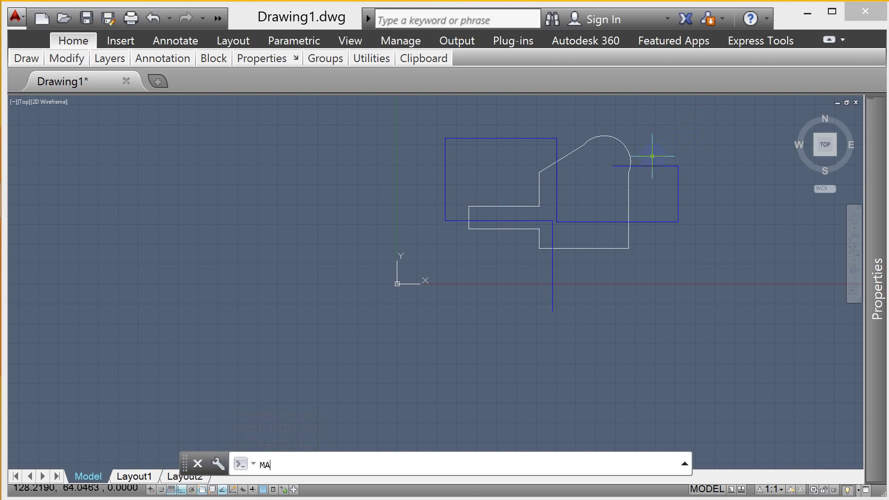
{"action": "key", "text": "Return"}
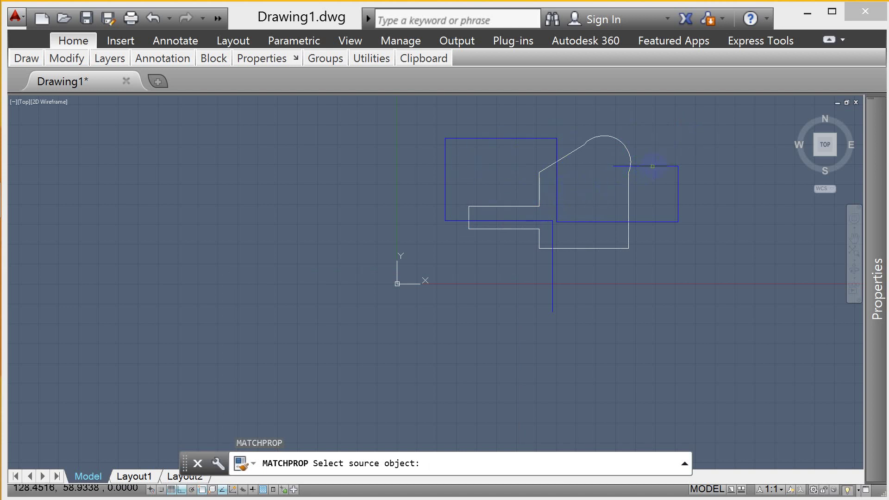
{"action": "left_click", "coordinate": [653, 166]}
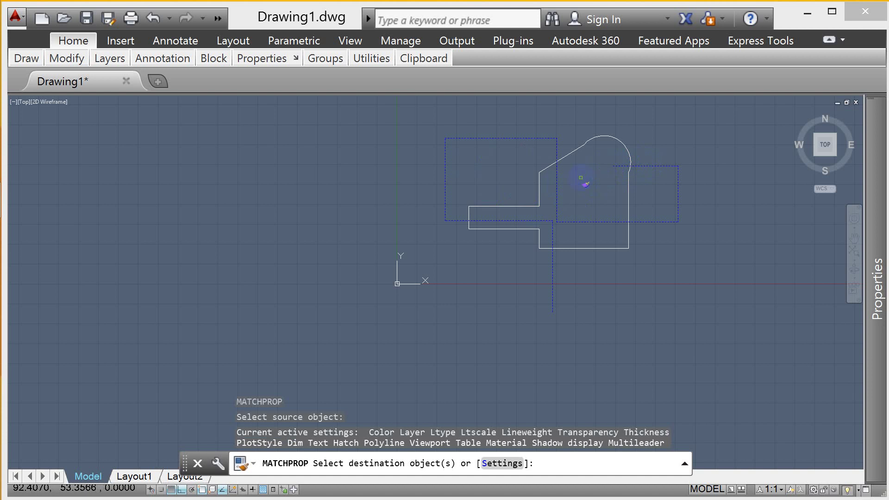
{"action": "left_click", "coordinate": [616, 138]}
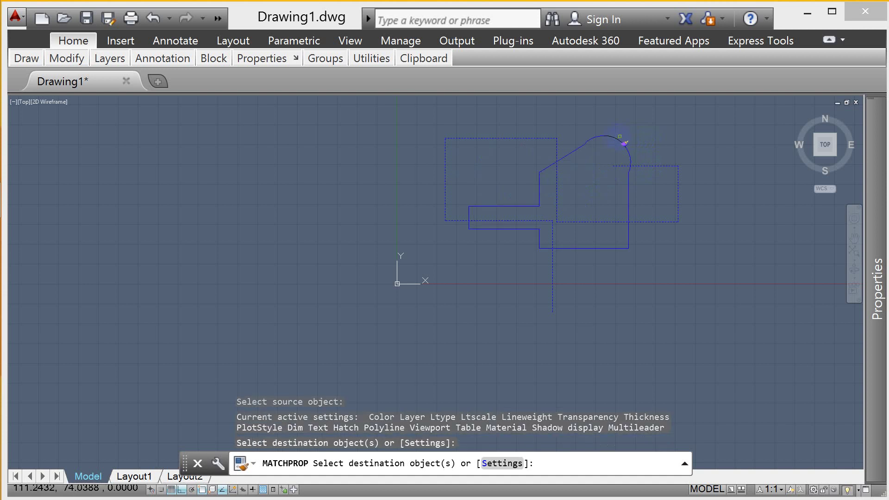
{"action": "key", "text": "Return"}
{"action": "left_click_drag", "start_coordinate": [631, 135], "coordinate": [599, 143]}
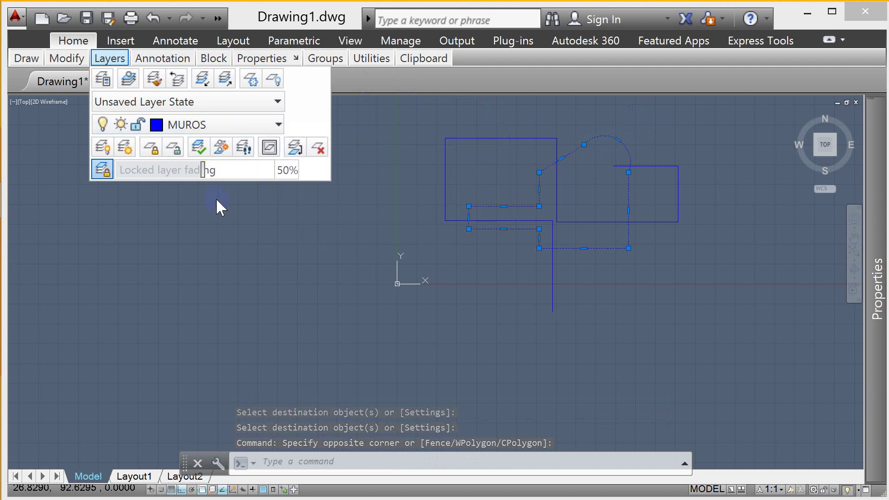
{"action": "key", "text": "Escape"}
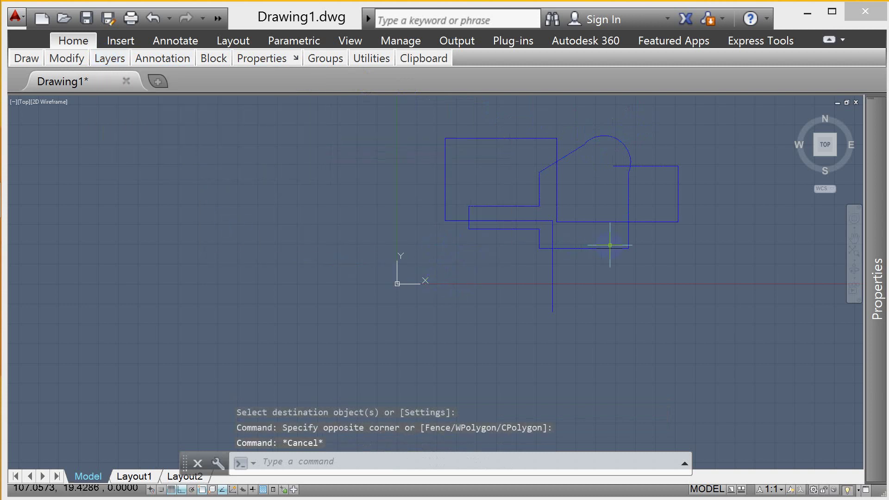
Erase the stepped helper polyline, leaving only the blue part outline
{"action": "left_click", "coordinate": [473, 138]}
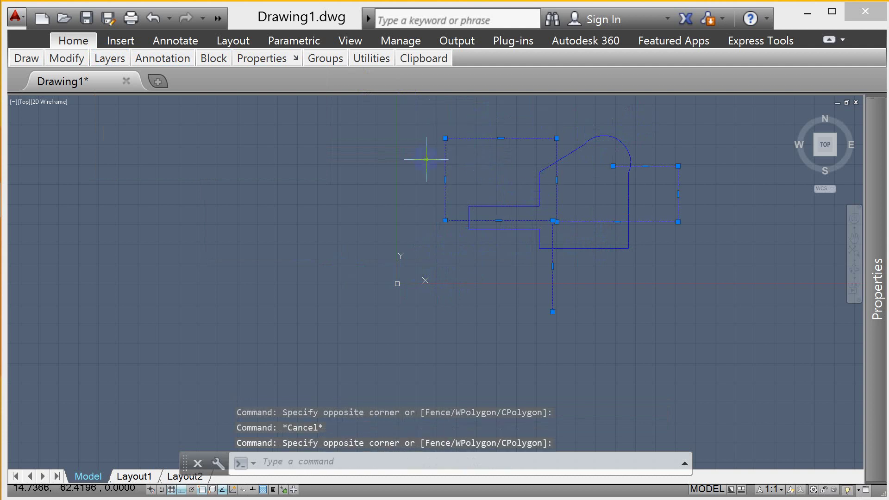
{"action": "type", "text": "e"}
{"action": "key", "text": "Return"}
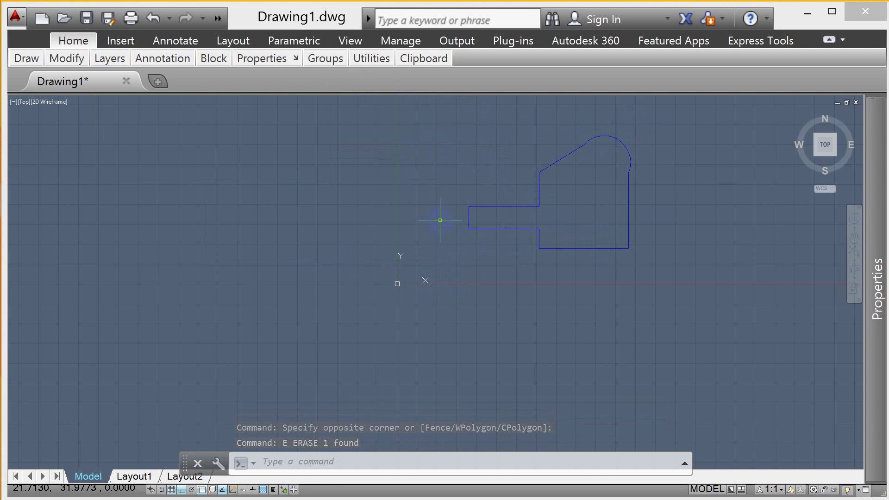
{"action": "key", "text": "Escape"}
{"action": "key", "text": "Escape"}
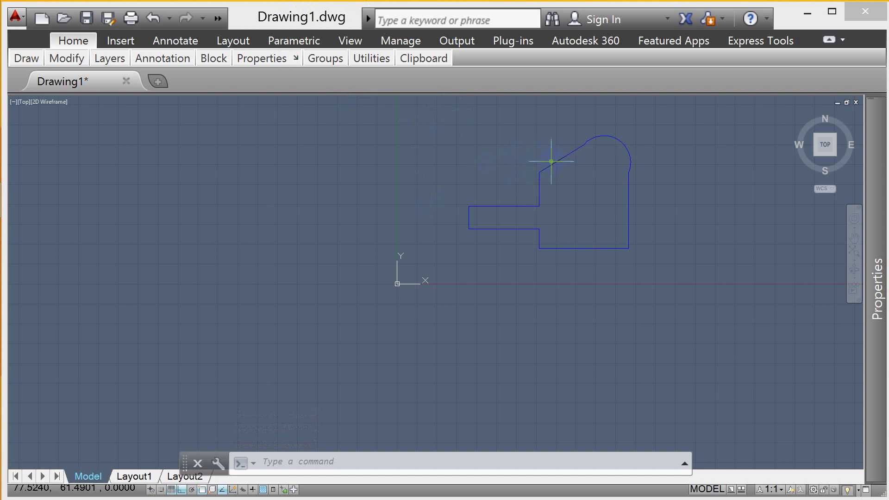
{"action": "key", "text": "Escape"}
{"action": "key", "text": "Escape"}
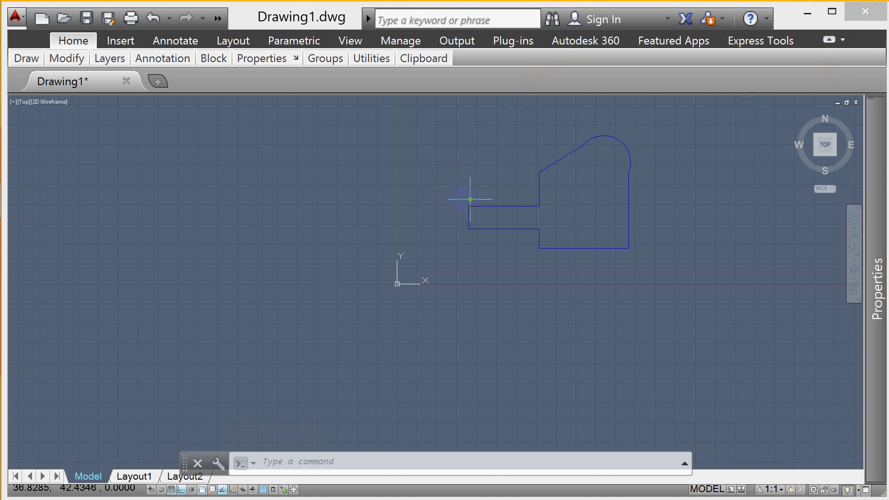
Copy the blue part outline to the left
{"action": "left_click", "coordinate": [539, 233]}
{"action": "type", "text": "co"}
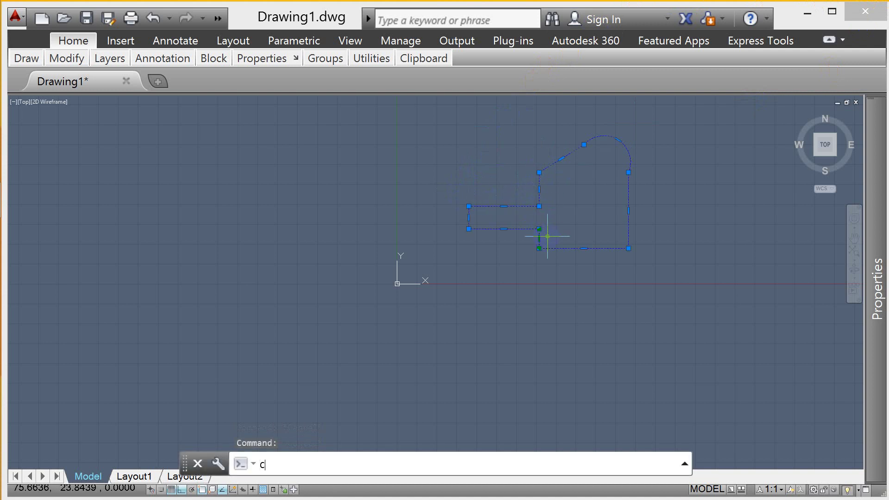
{"action": "key", "text": "Return"}
{"action": "left_click", "coordinate": [580, 221]}
{"action": "left_click", "coordinate": [351, 221]}
{"action": "key", "text": "Escape"}
{"action": "key", "text": "Escape"}
{"action": "key", "text": "Escape"}
Explode the copied outline into separate lines
{"action": "left_click", "coordinate": [352, 228]}
{"action": "left_click", "coordinate": [328, 263]}
{"action": "type", "text": "x"}
{"action": "key", "text": "Return"}
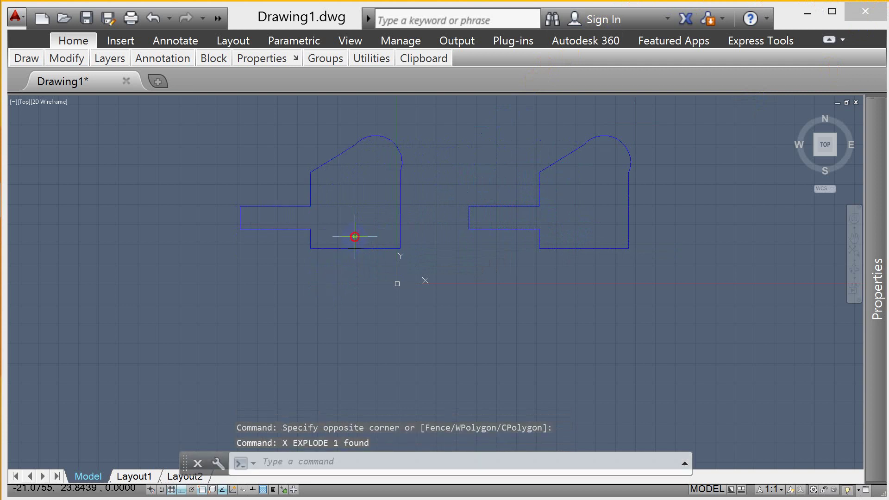
{"action": "left_click", "coordinate": [353, 237]}
{"action": "left_click", "coordinate": [328, 271]}
{"action": "key", "text": "Escape"}
{"action": "key", "text": "Escape"}
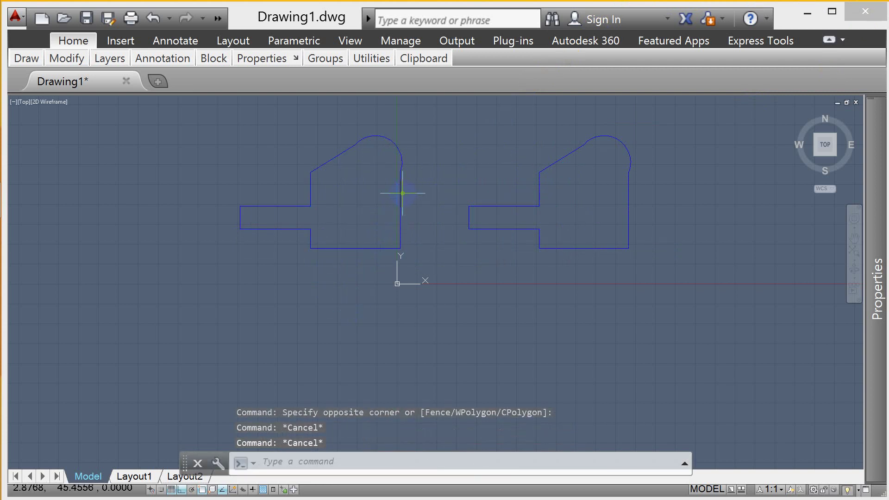
{"action": "key", "text": "Escape"}
Offset the right outline by 15 to create a parallel wall line
{"action": "type", "text": "o"}
{"action": "key", "text": "Return"}
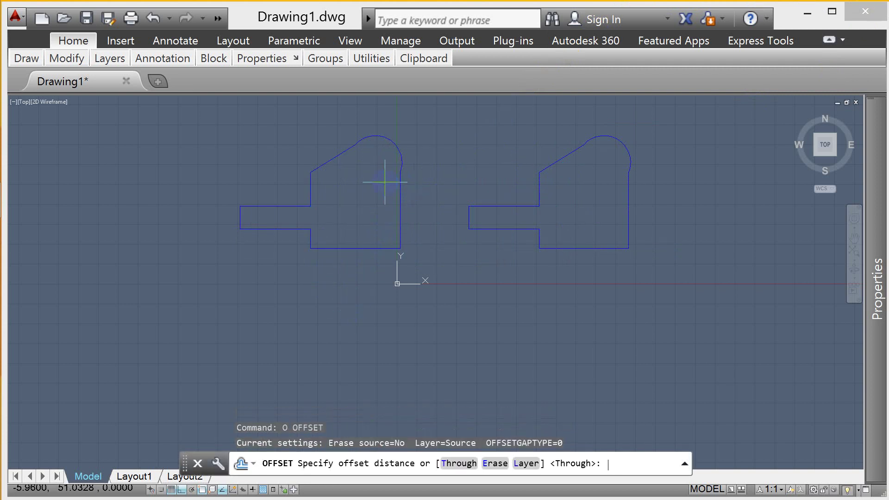
{"action": "type", "text": "15"}
{"action": "key", "text": "Return"}
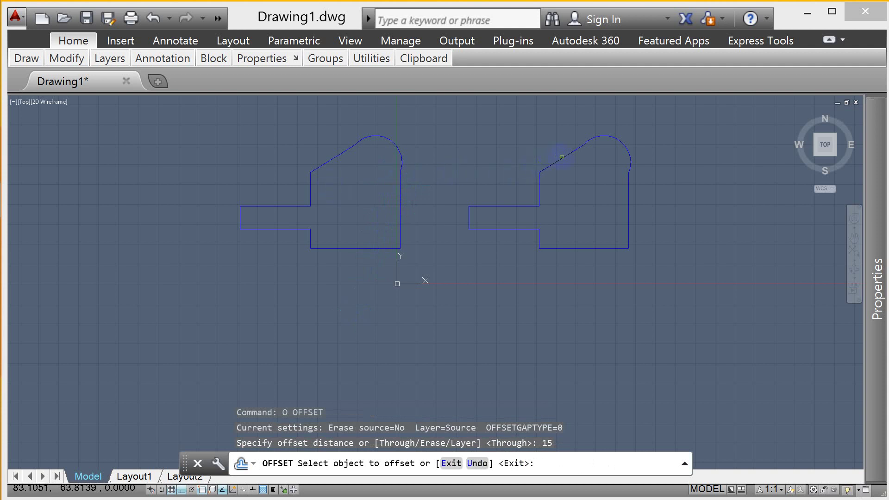
{"action": "left_click", "coordinate": [562, 157]}
{"action": "left_click", "coordinate": [561, 139]}
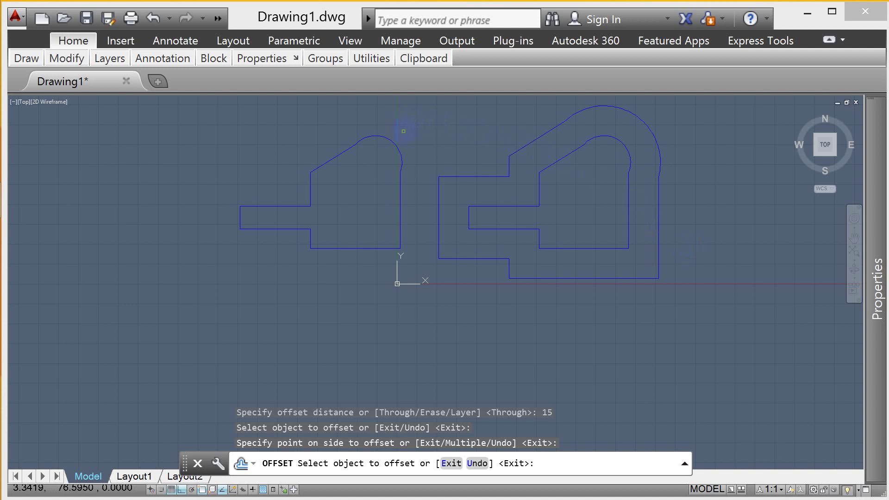
Offset the left copy's arc, diagonal, left vertical and bottom edges outward
{"action": "left_click", "coordinate": [388, 143]}
{"action": "left_click", "coordinate": [413, 130]}
{"action": "left_click", "coordinate": [339, 154]}
{"action": "left_click", "coordinate": [306, 164]}
{"action": "left_click", "coordinate": [311, 191]}
{"action": "left_click", "coordinate": [258, 207]}
{"action": "left_click", "coordinate": [255, 173]}
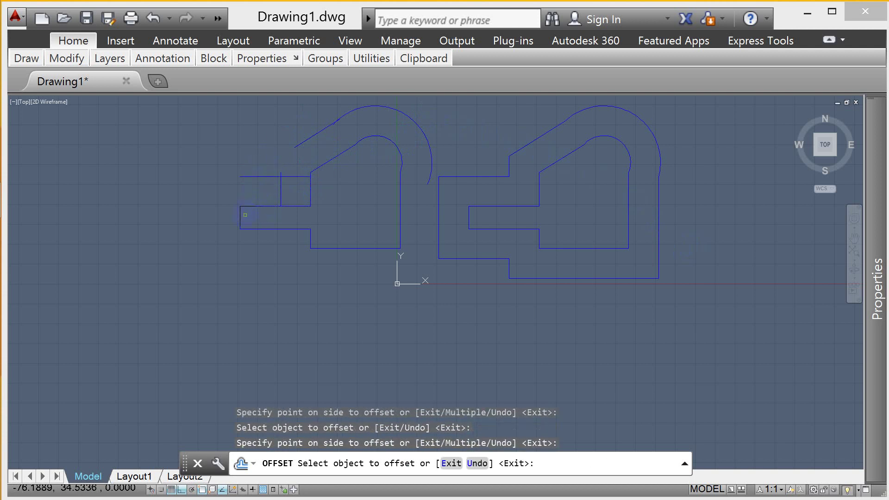
{"action": "left_click", "coordinate": [239, 217]}
{"action": "left_click", "coordinate": [209, 218]}
{"action": "left_click", "coordinate": [252, 230]}
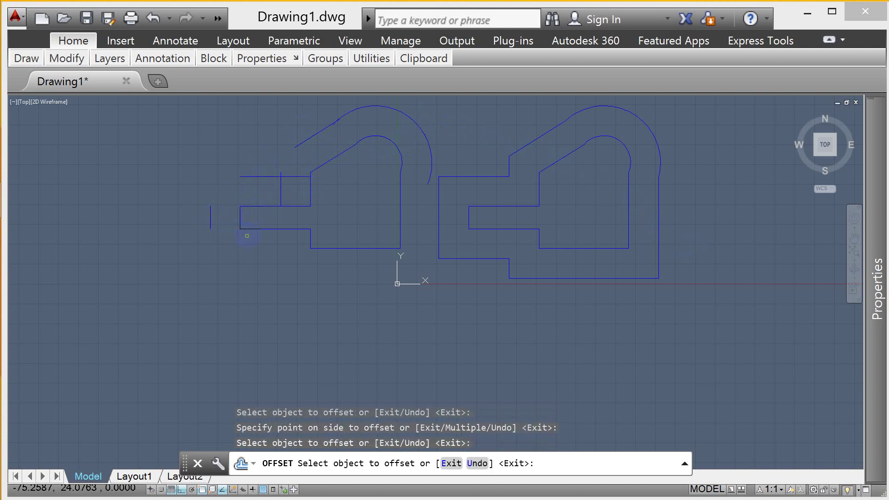
{"action": "left_click", "coordinate": [258, 229]}
{"action": "left_click", "coordinate": [254, 248]}
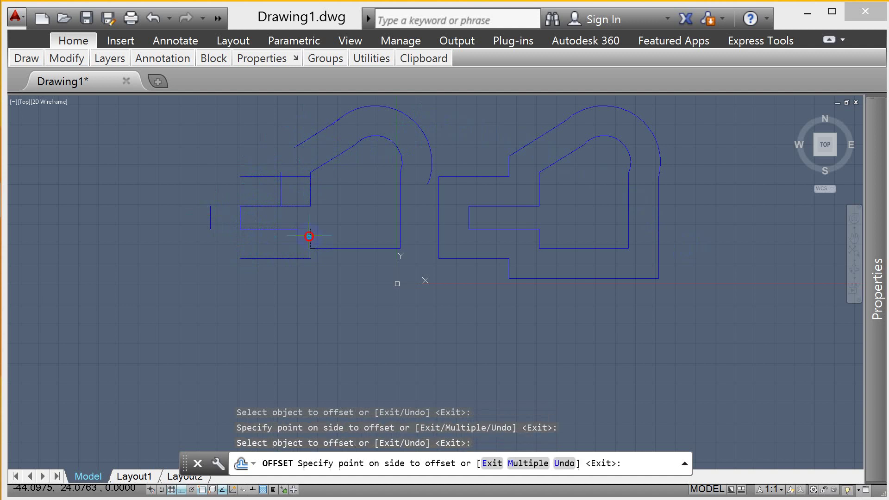
Offset the left copy's remaining vertical and lower bottom edges outward
{"action": "left_click", "coordinate": [310, 237]}
{"action": "left_click", "coordinate": [291, 240]}
{"action": "left_click", "coordinate": [322, 248]}
{"action": "left_click", "coordinate": [324, 273]}
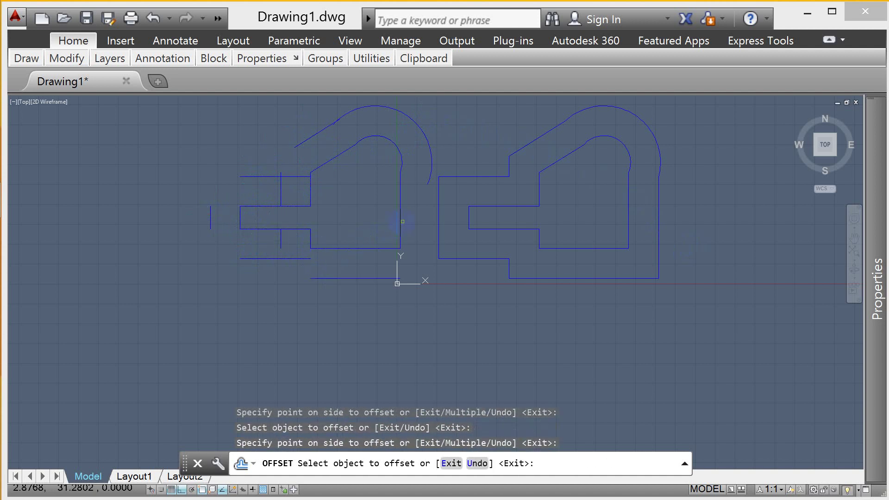
{"action": "left_click", "coordinate": [419, 223]}
{"action": "left_click", "coordinate": [400, 222]}
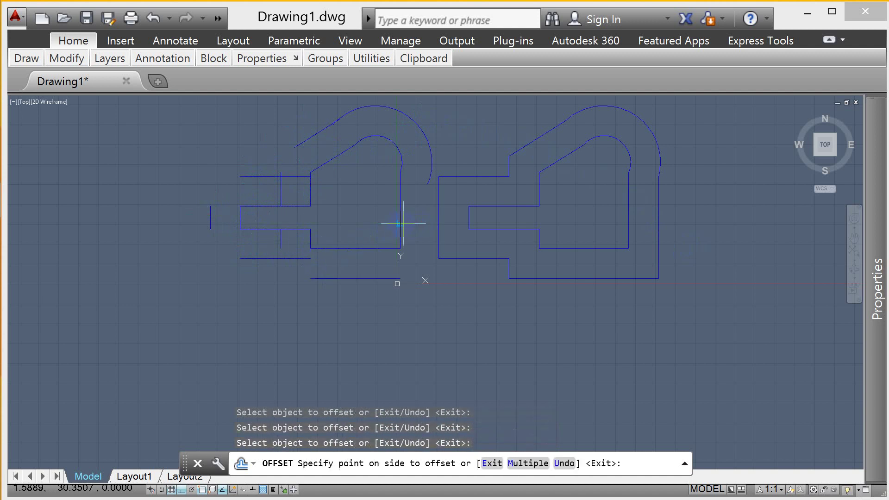
{"action": "key", "text": "Escape"}
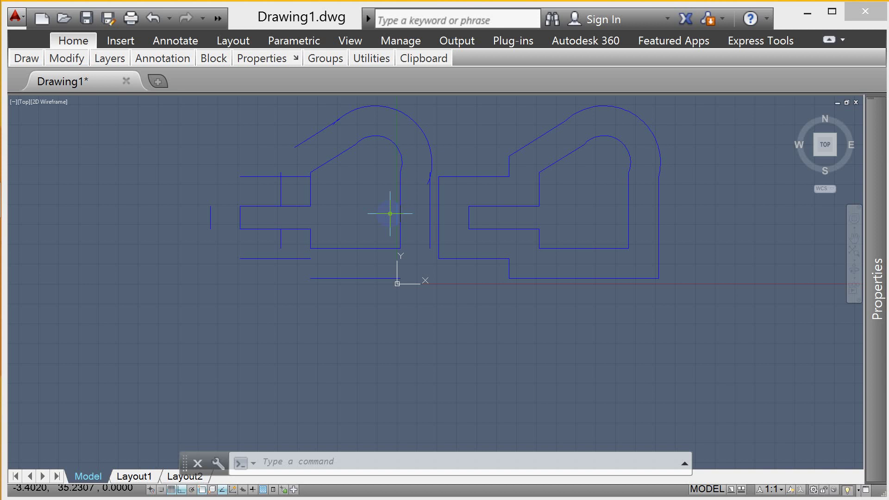
Trim the overhanging vertical and horizontal line ends on the left wall outline
{"action": "scroll", "coordinate": [298, 135], "scroll_direction": "up", "scroll_amount": 2}
{"action": "scroll", "coordinate": [292, 148], "scroll_direction": "up", "scroll_amount": 2}
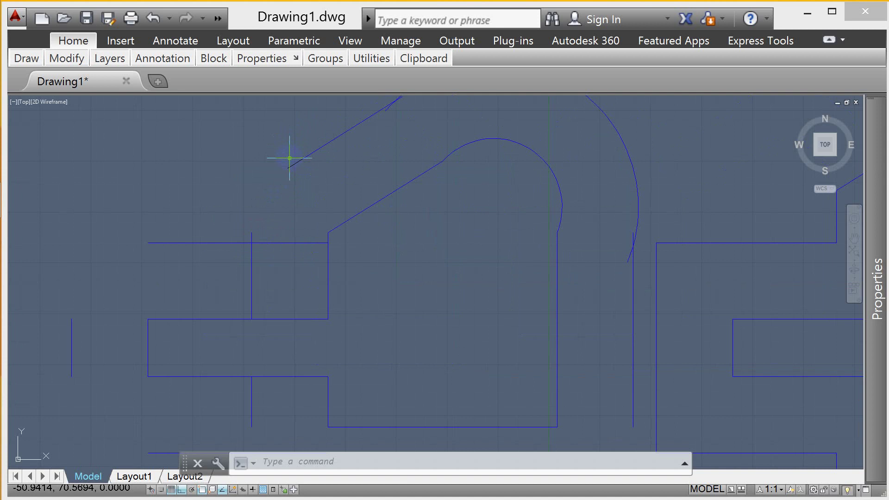
{"action": "key", "text": "Escape"}
{"action": "key", "text": "Escape"}
{"action": "key", "text": "Escape"}
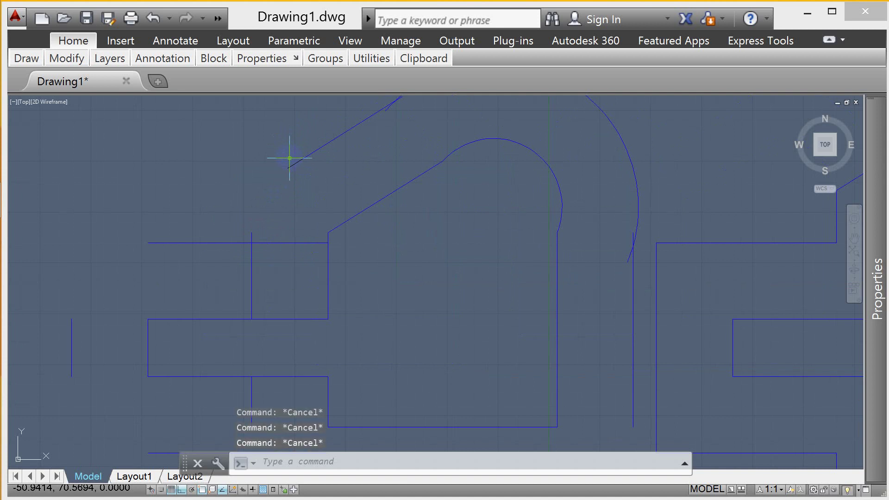
{"action": "type", "text": "tr"}
{"action": "key", "text": "Return"}
{"action": "left_click", "coordinate": [266, 226]}
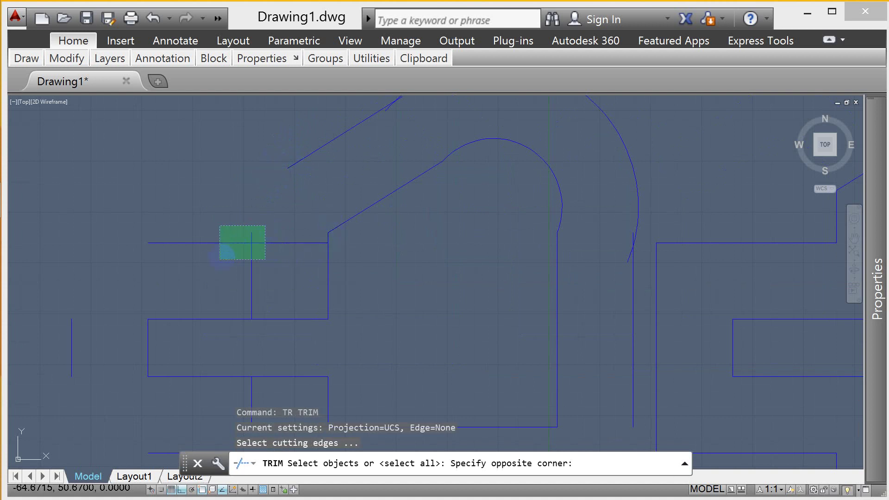
{"action": "left_click", "coordinate": [220, 259]}
{"action": "key", "text": "Return"}
{"action": "left_click", "coordinate": [251, 258]}
{"action": "left_click", "coordinate": [267, 244]}
{"action": "key", "text": "Escape"}
{"action": "key", "text": "Escape"}
{"action": "key", "text": "Escape"}
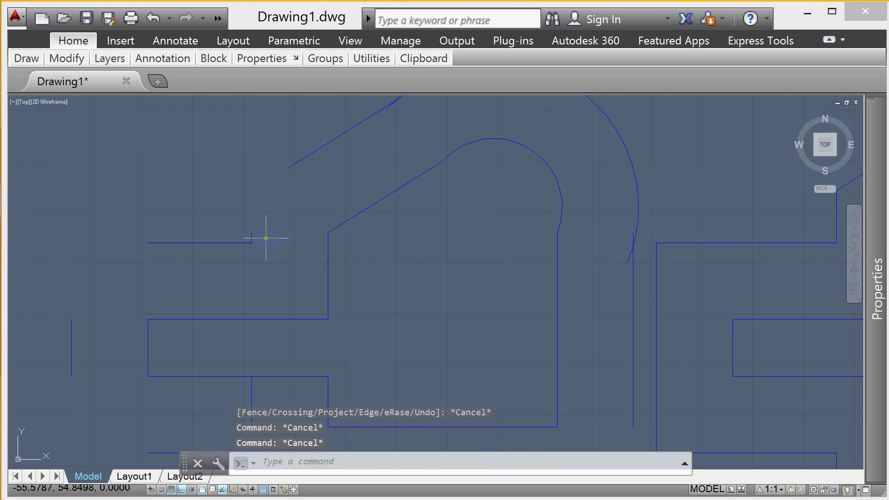
Fillet the diagonal edge and vertical line into a sharp corner with radius 0
{"action": "type", "text": "f"}
{"action": "key", "text": "Return"}
{"action": "key", "text": "Escape"}
{"action": "key", "text": "Escape"}
{"action": "type", "text": "f"}
{"action": "key", "text": "Return"}
{"action": "type", "text": "r"}
{"action": "key", "text": "Return"}
{"action": "type", "text": "0"}
{"action": "key", "text": "Return"}
{"action": "left_click", "coordinate": [253, 236]}
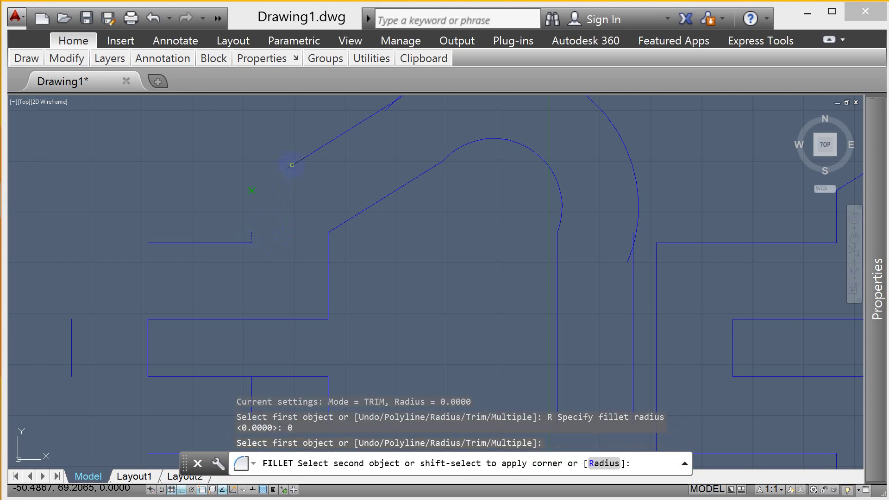
{"action": "left_click", "coordinate": [291, 164]}
{"action": "key", "text": "Escape"}
{"action": "scroll", "coordinate": [296, 238], "scroll_direction": "down", "scroll_amount": 4}
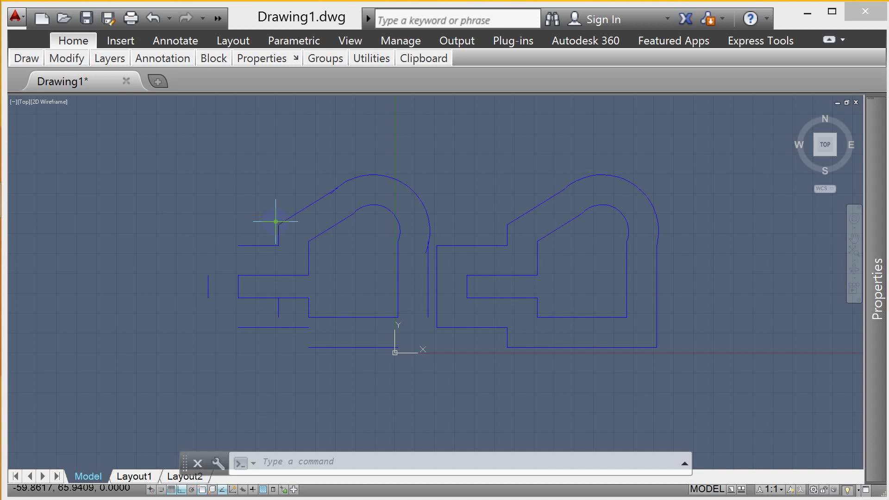
{"action": "key", "text": "Escape"}
{"action": "key", "text": "Escape"}
Erase all 20 objects from the drawing, then switch to Google Chrome
{"action": "scroll", "coordinate": [444, 149], "scroll_direction": "down", "scroll_amount": 2}
{"action": "left_click_drag", "start_coordinate": [625, 132], "coordinate": [376, 285]}
{"action": "left_click", "coordinate": [273, 323]}
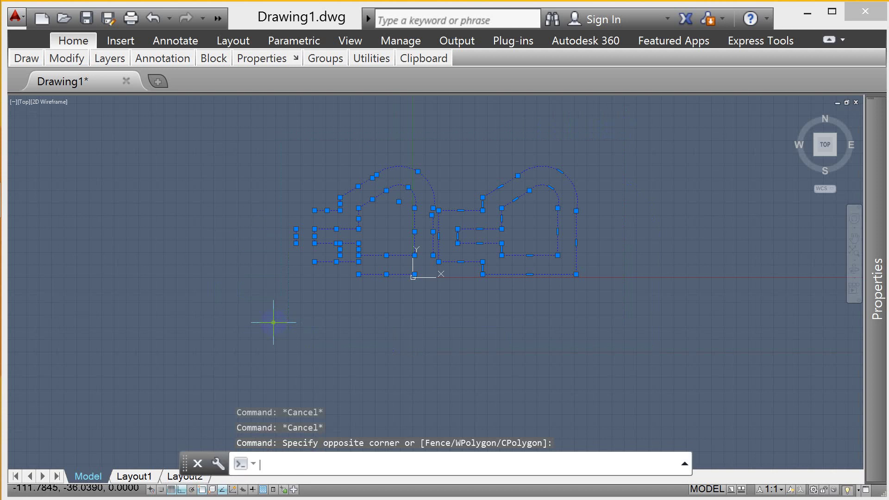
{"action": "type", "text": "e"}
{"action": "key", "text": "Return"}
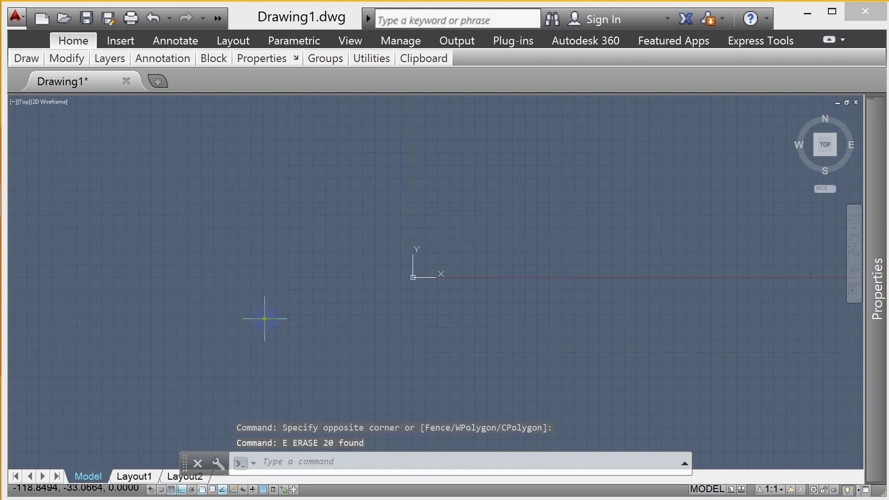
{"action": "left_click", "coordinate": [26, 170]}
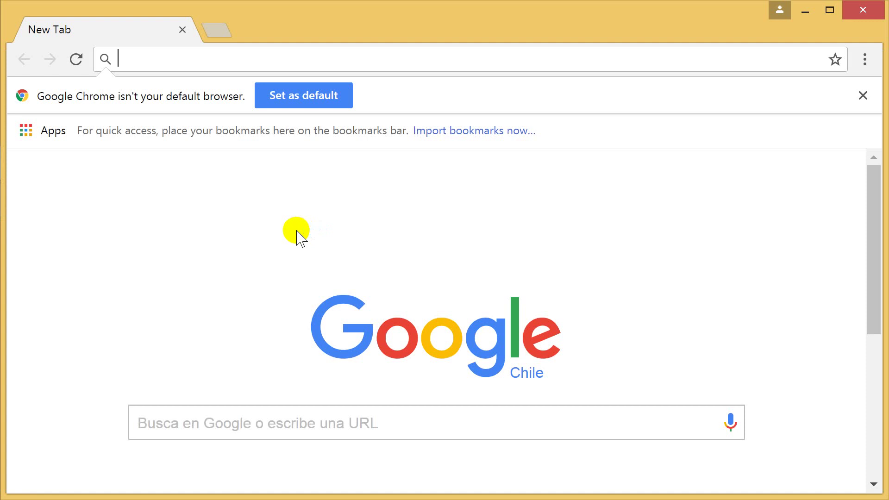
Search for 'CASA LEIRA' in Chrome and maximize the browser window
{"action": "type", "text": "CASA"}
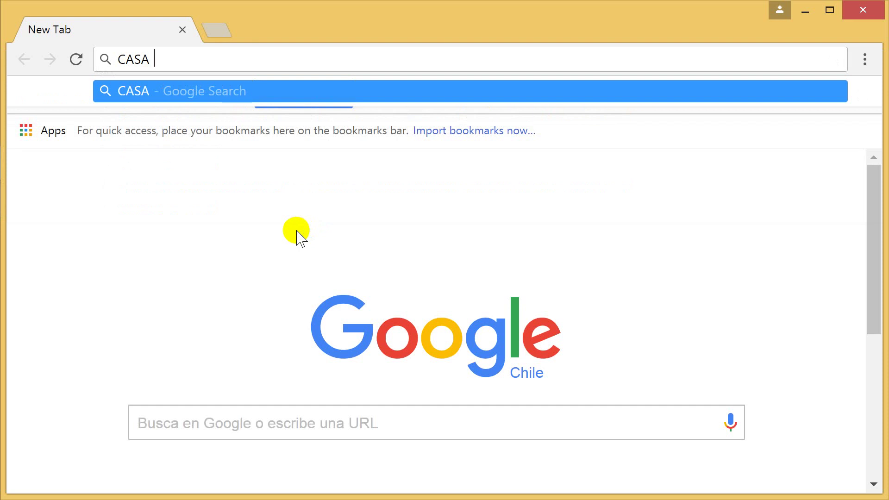
{"action": "type", "text": " LEIRA"}
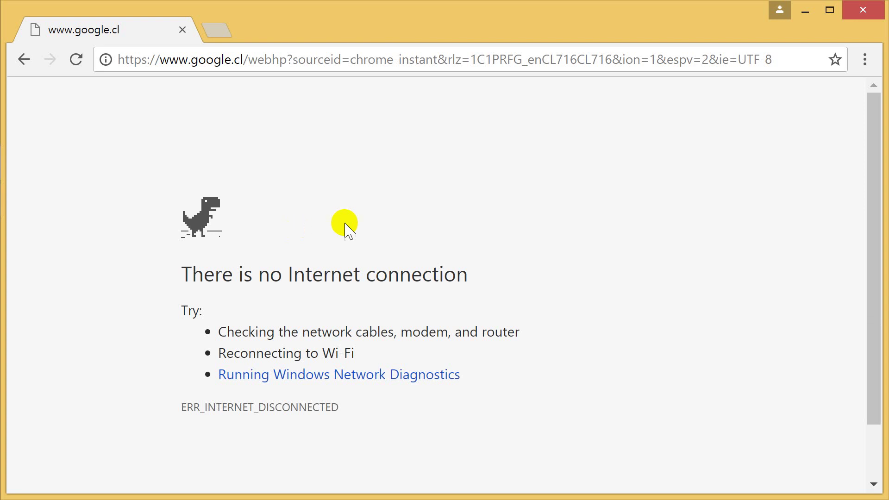
{"action": "left_click", "coordinate": [828, 14]}
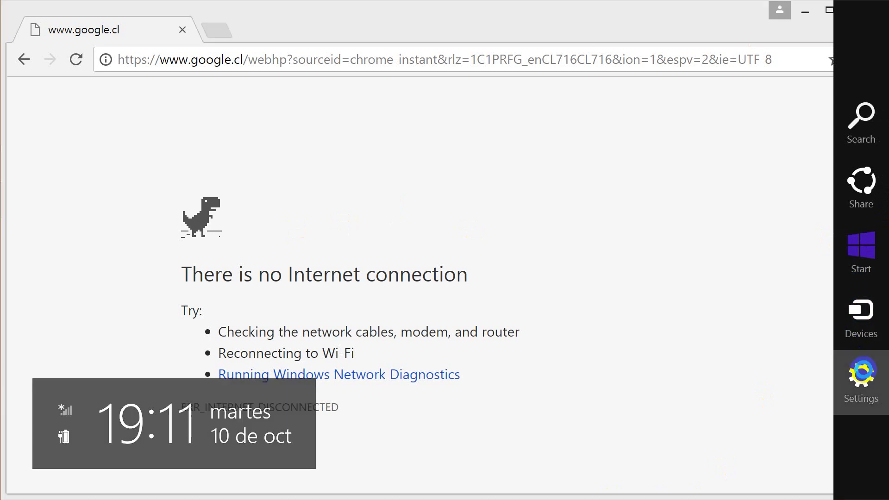
Open the Settings charm's Wi-Fi network list and scroll through it
{"action": "left_click", "coordinate": [861, 382]}
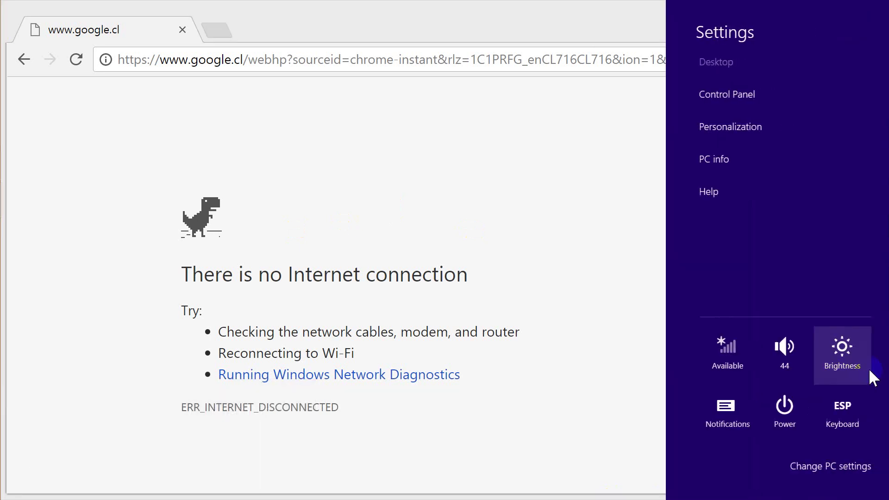
{"action": "left_click", "coordinate": [721, 343]}
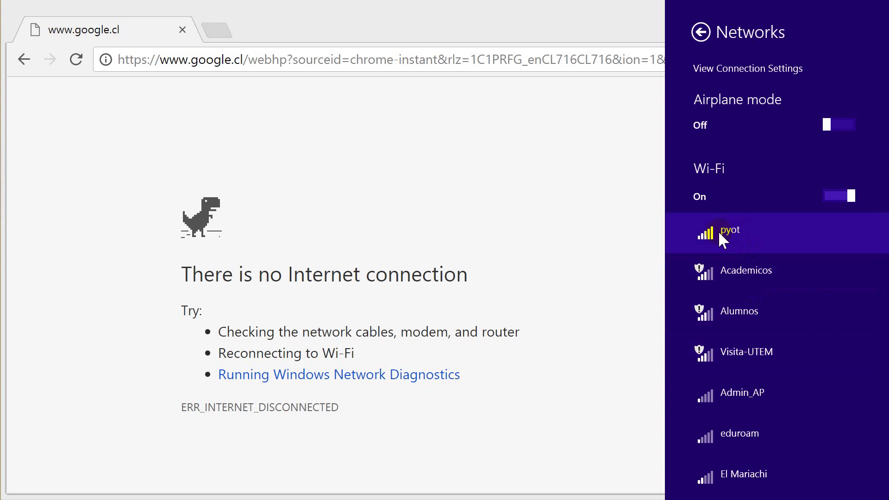
{"action": "mouse_move", "coordinate": [880, 345]}
{"action": "left_mouse_down"}
{"action": "mouse_move", "coordinate": [847, 489]}
{"action": "mouse_move", "coordinate": [883, 361]}
{"action": "mouse_move", "coordinate": [880, 300]}
{"action": "left_mouse_up"}
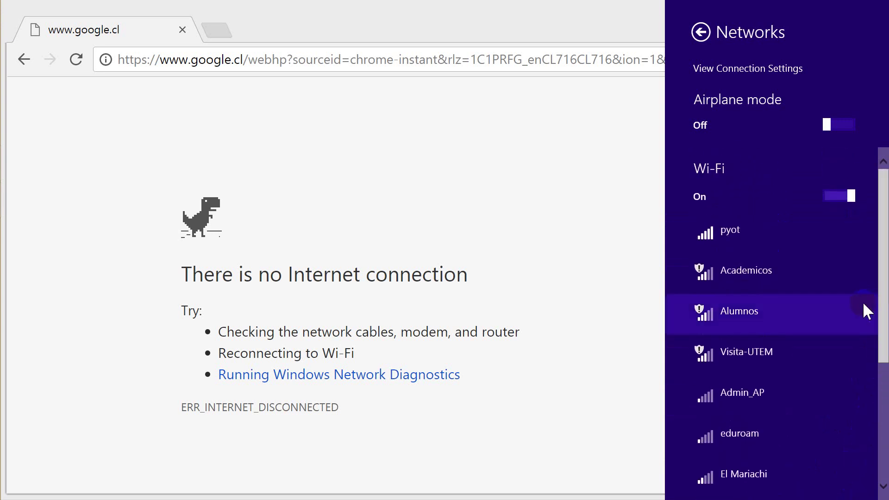
{"action": "left_click_drag", "start_coordinate": [885, 242], "coordinate": [886, 361]}
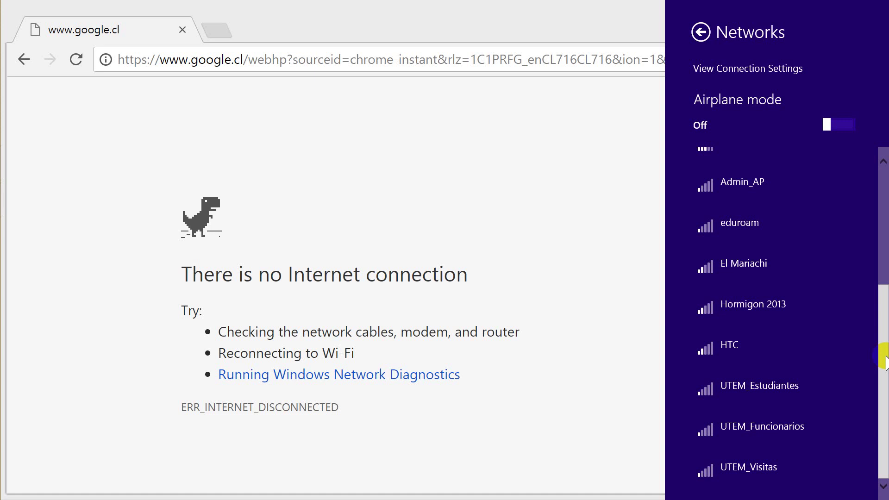
{"action": "left_click", "coordinate": [885, 225]}
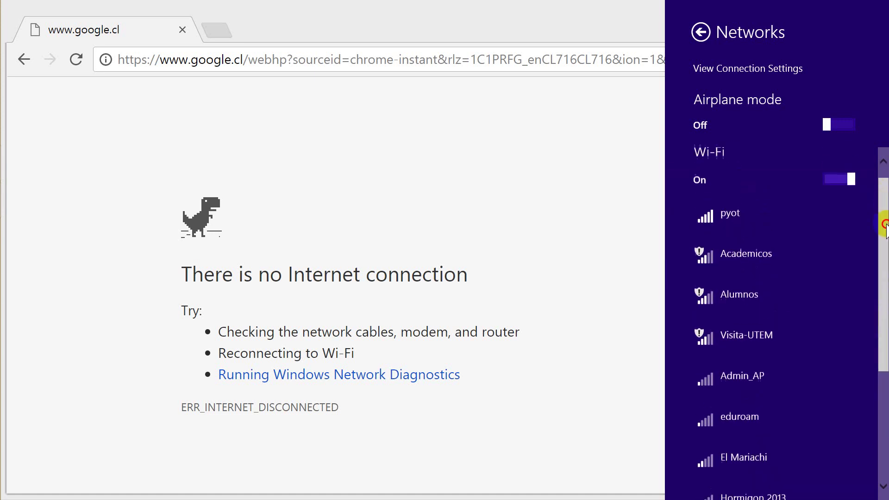
{"action": "mouse_move", "coordinate": [884, 292]}
{"action": "left_mouse_down"}
{"action": "mouse_move", "coordinate": [885, 422]}
{"action": "mouse_move", "coordinate": [883, 260]}
{"action": "left_mouse_up"}
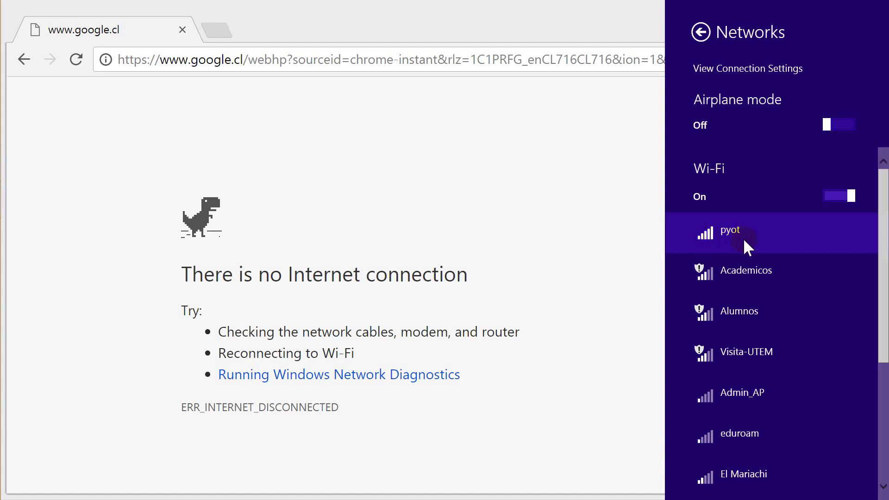
{"action": "mouse_move", "coordinate": [882, 269]}
{"action": "left_mouse_down"}
{"action": "mouse_move", "coordinate": [883, 407]}
{"action": "mouse_move", "coordinate": [883, 186]}
{"action": "left_mouse_up"}
Try connecting to pyot, cancel at the security key prompt, and select iPolo_ instead
{"action": "left_click", "coordinate": [723, 228]}
{"action": "left_click", "coordinate": [833, 308]}
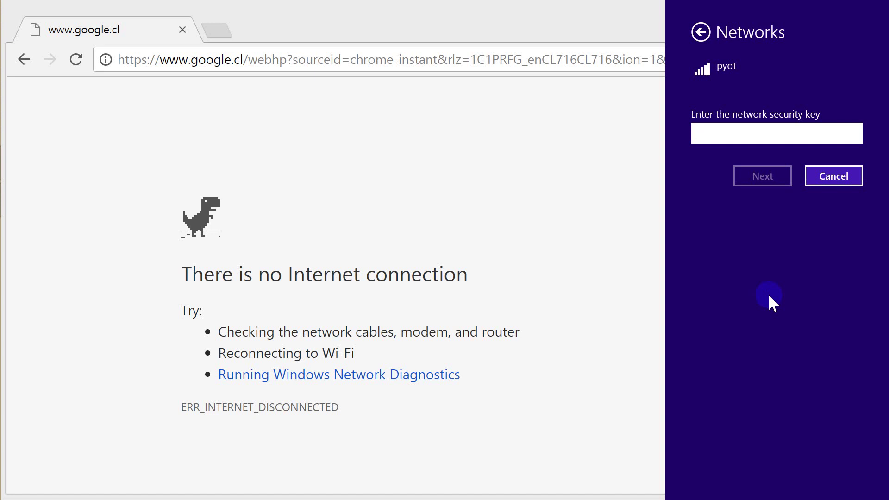
{"action": "left_click", "coordinate": [729, 136]}
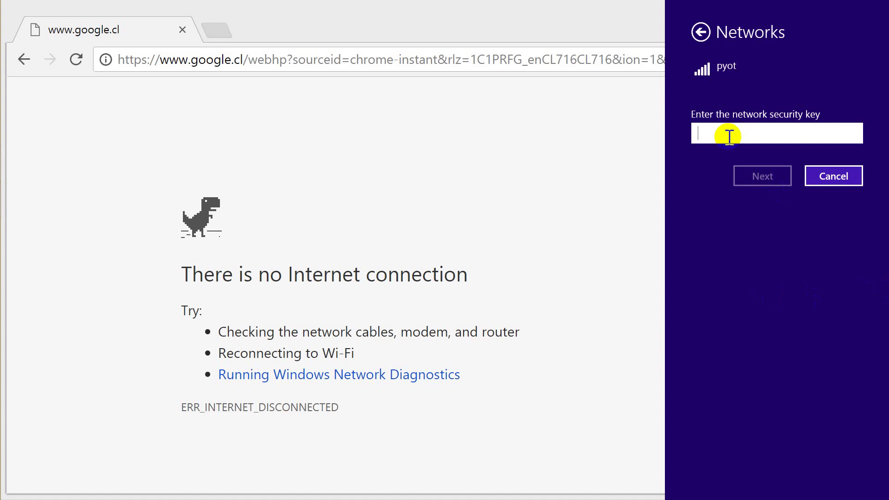
{"action": "left_click", "coordinate": [846, 177]}
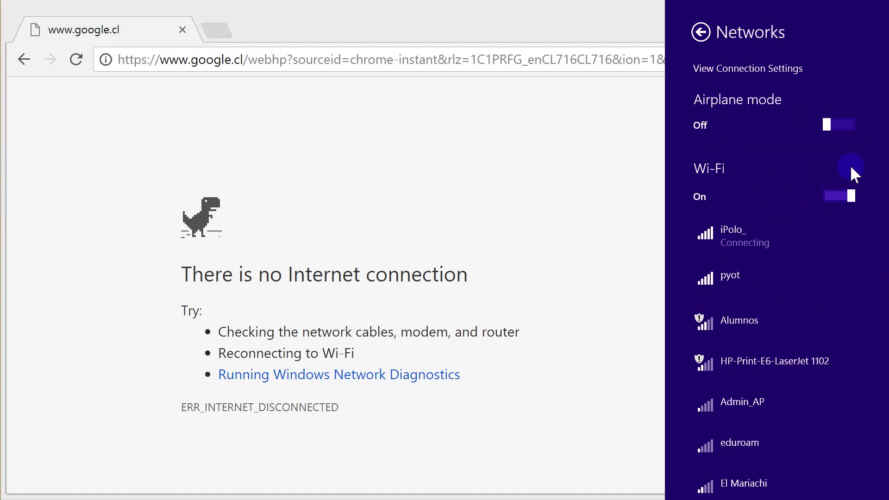
{"action": "left_click", "coordinate": [719, 234]}
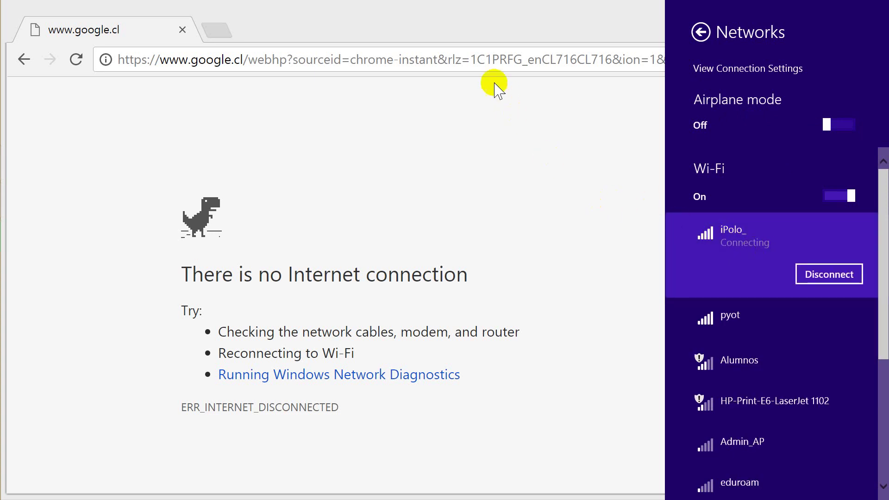
{"action": "left_click", "coordinate": [435, 25]}
{"action": "left_click", "coordinate": [374, 62]}
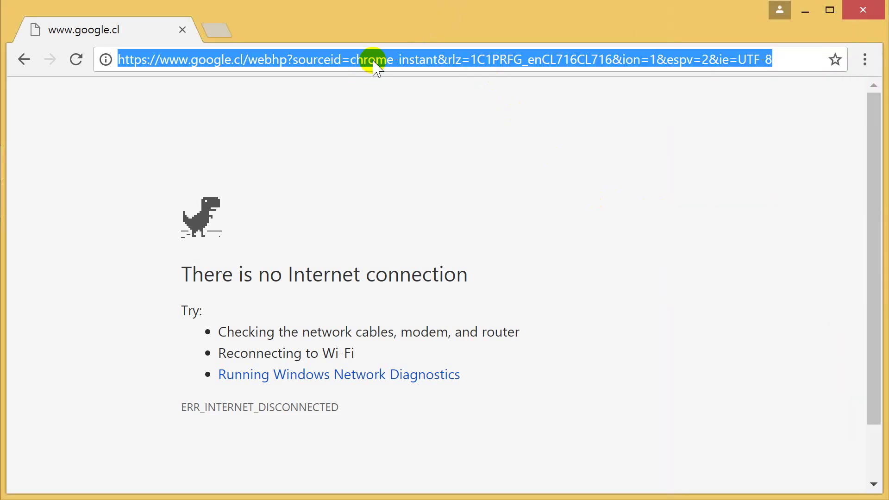
{"action": "type", "text": "CASA "}
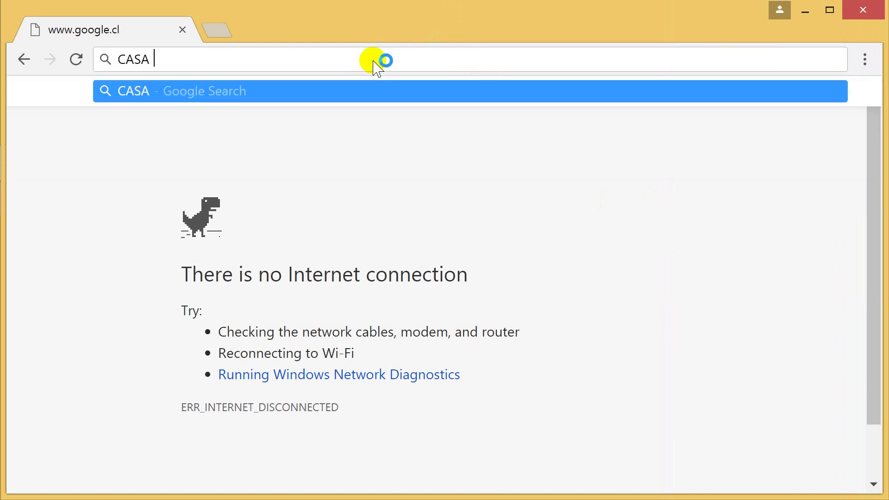
{"action": "type", "text": "EN ALEM"}
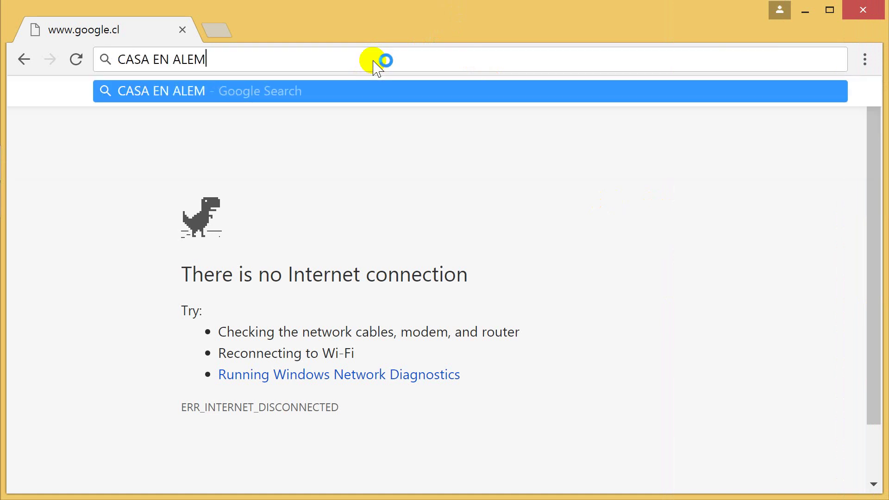
{"action": "type", "text": "QUER"}
{"action": "key", "text": "Escape"}
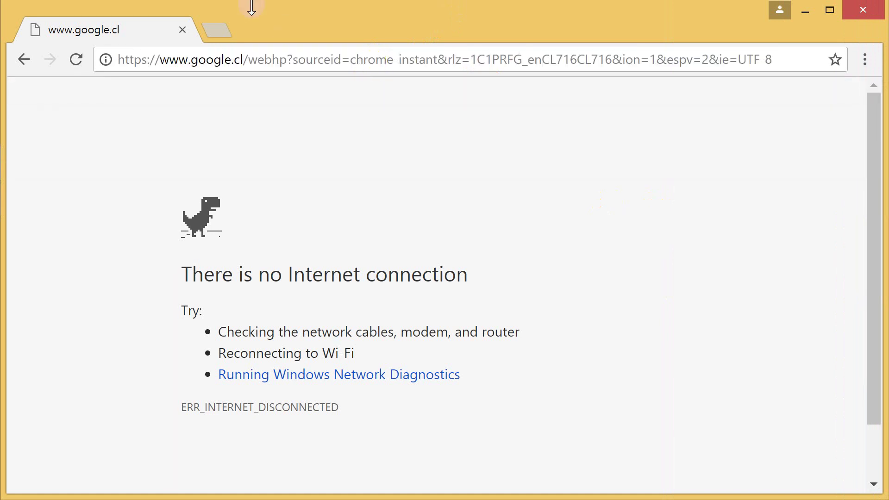
{"action": "left_click", "coordinate": [224, 61]}
{"action": "key", "text": "Return"}
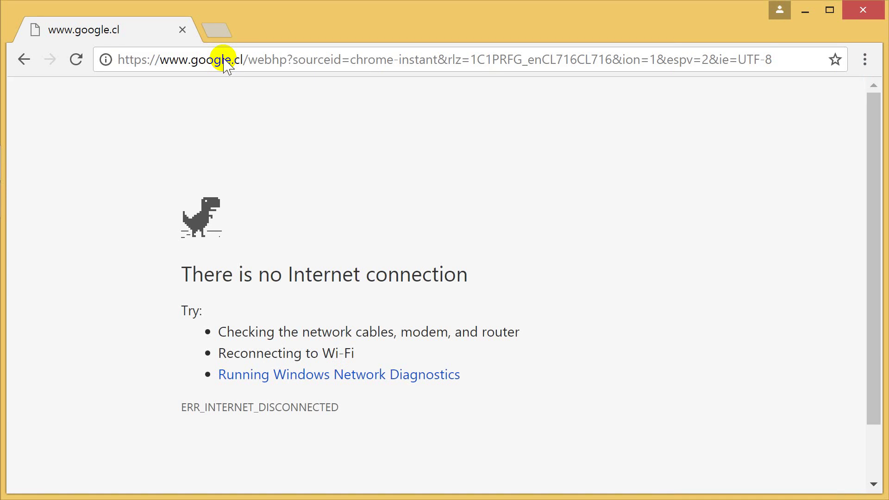
{"action": "left_click", "coordinate": [227, 64]}
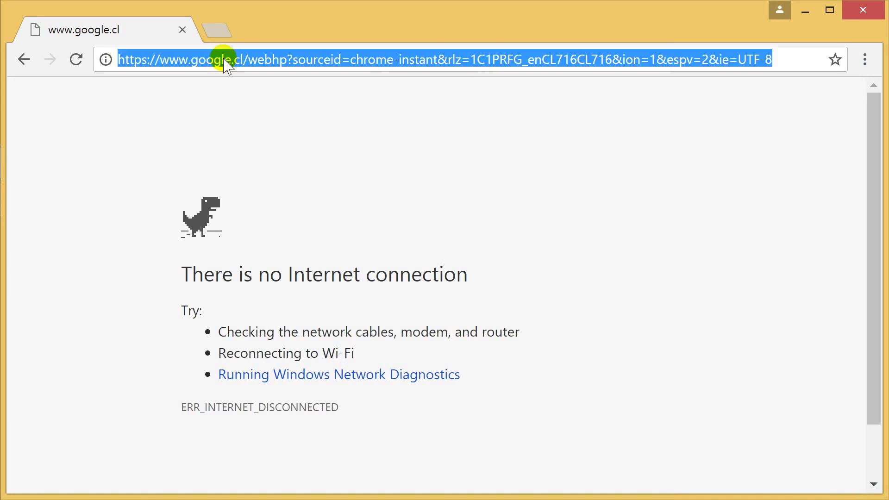
{"action": "key", "text": "Return"}
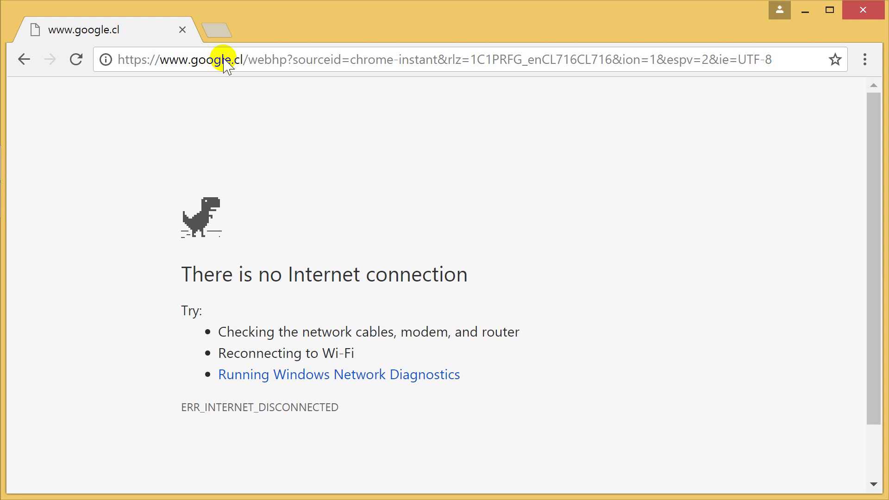
{"action": "left_click", "coordinate": [226, 62]}
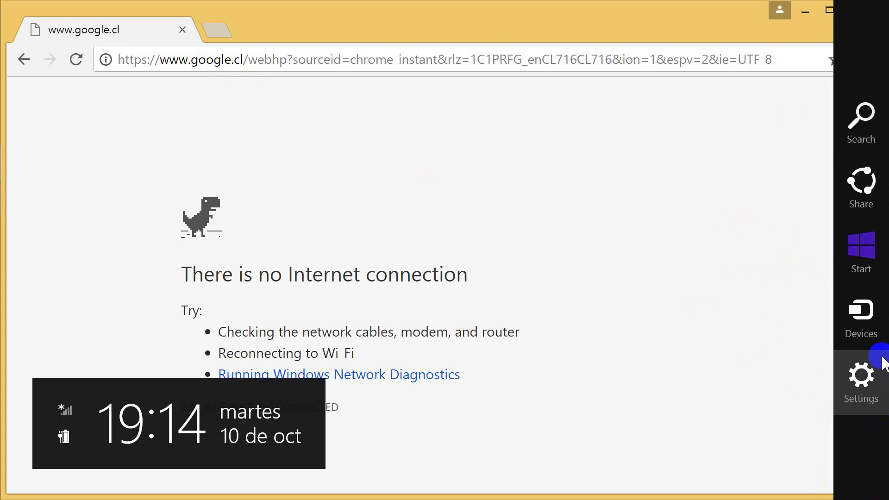
Connect to the iPolo_ network from the Settings charm's network list
{"action": "left_click", "coordinate": [866, 375]}
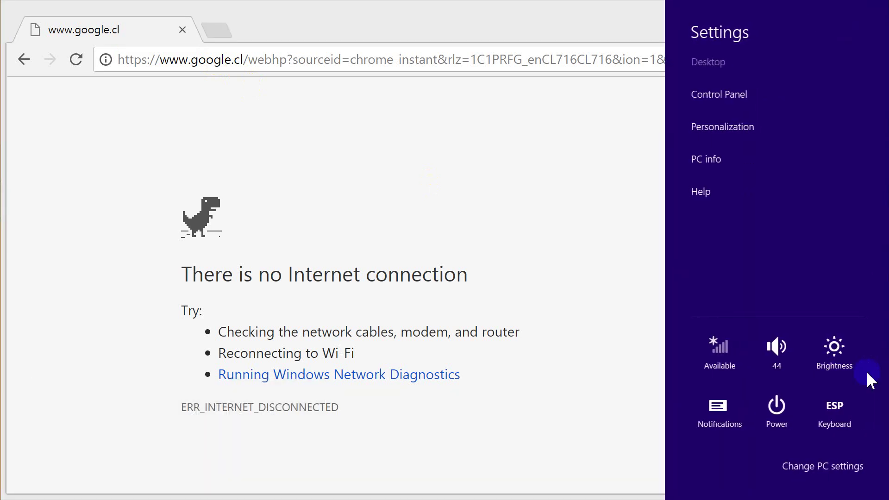
{"action": "left_click", "coordinate": [715, 342]}
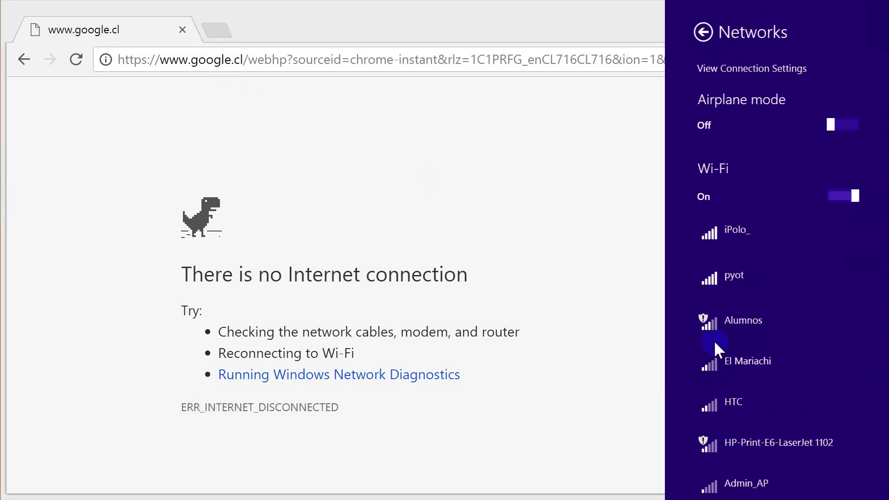
{"action": "left_click", "coordinate": [730, 236]}
{"action": "left_click", "coordinate": [822, 312]}
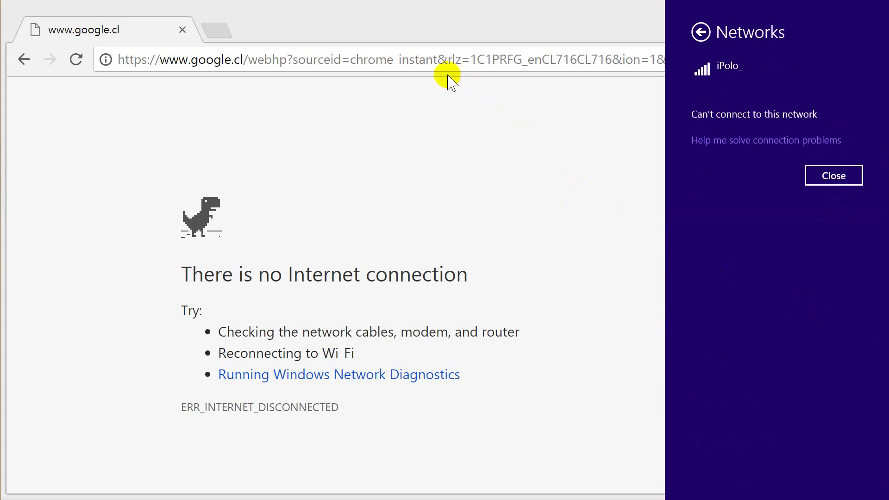
Reload the Chrome page, then reopen the network list, scroll it and close the panel
{"action": "left_click", "coordinate": [429, 64]}
{"action": "key", "text": "Return"}
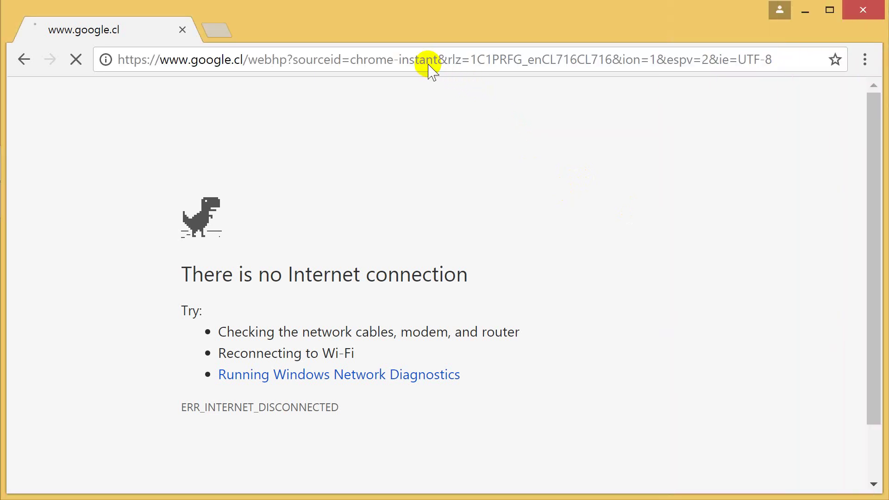
{"action": "left_click", "coordinate": [429, 64]}
{"action": "left_click", "coordinate": [428, 64]}
{"action": "mouse_move", "coordinate": [1, 250]}
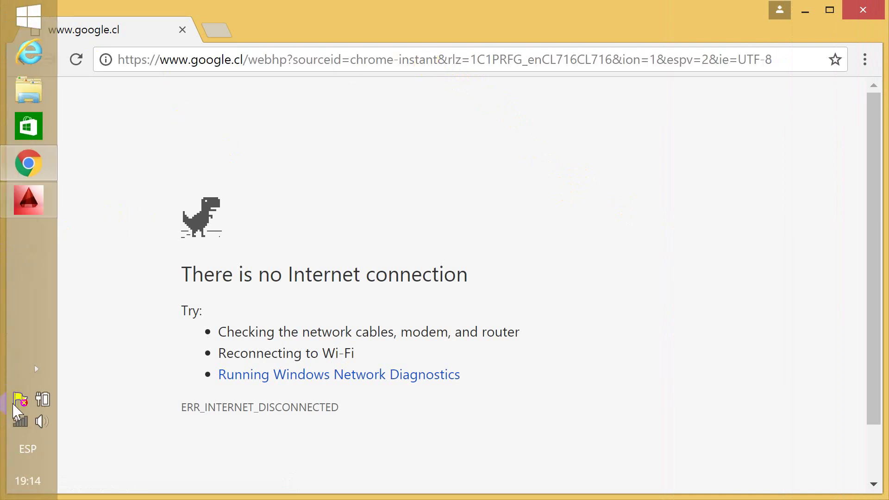
{"action": "left_click", "coordinate": [20, 422]}
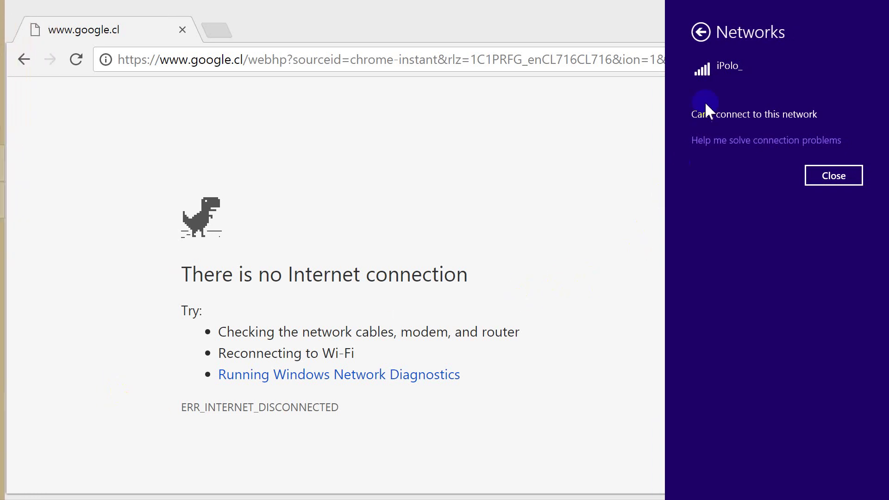
{"action": "left_click", "coordinate": [701, 32]}
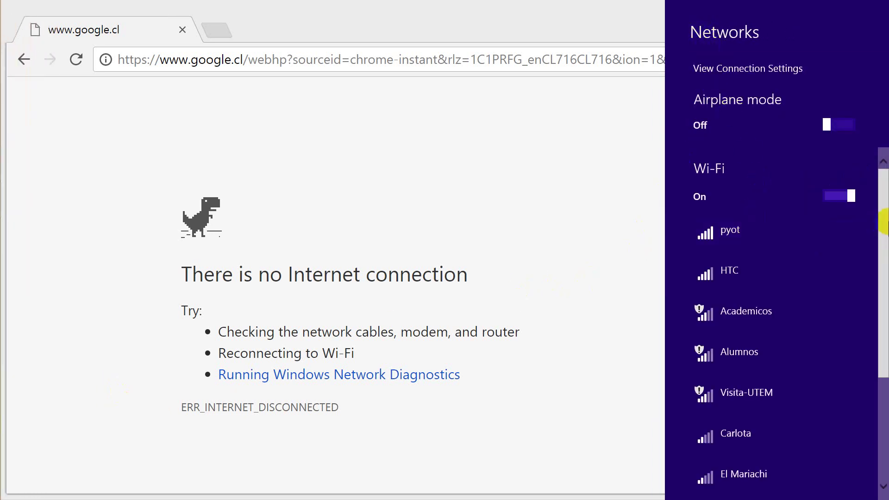
{"action": "left_click_drag", "start_coordinate": [884, 231], "coordinate": [886, 381]}
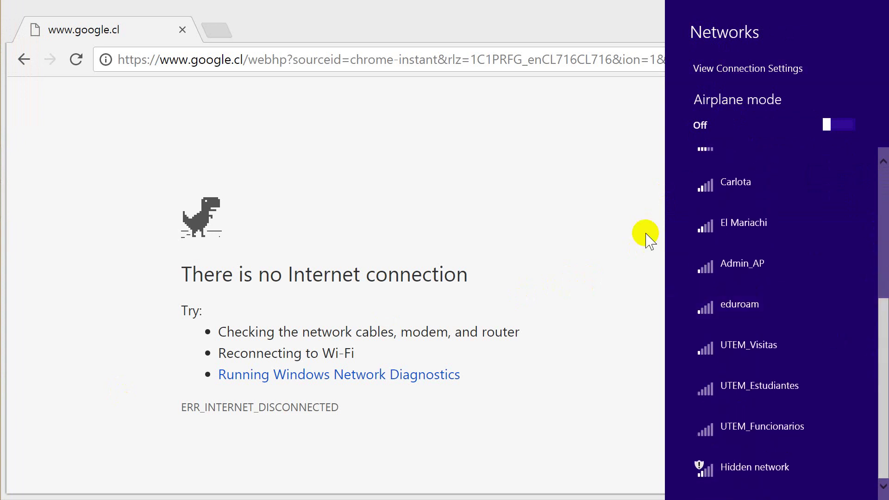
{"action": "left_click", "coordinate": [577, 208]}
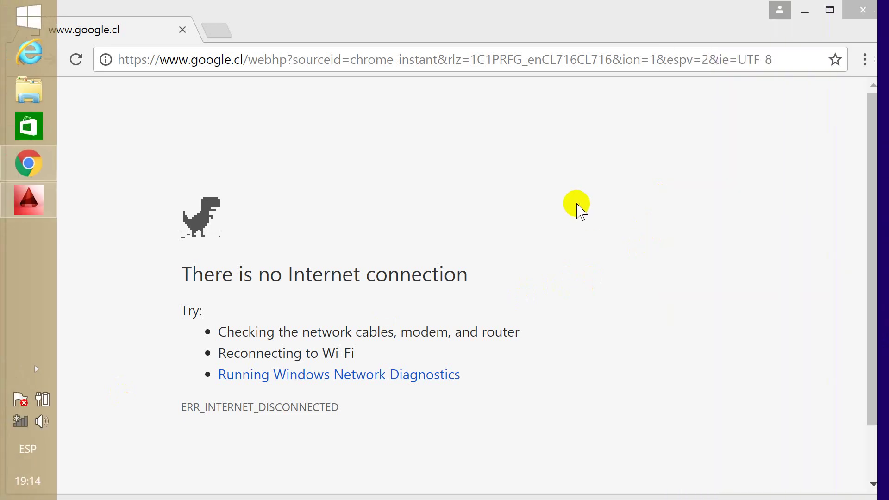
Show the hidden tray icons and open and cancel the notification icon settings
{"action": "left_click", "coordinate": [19, 422]}
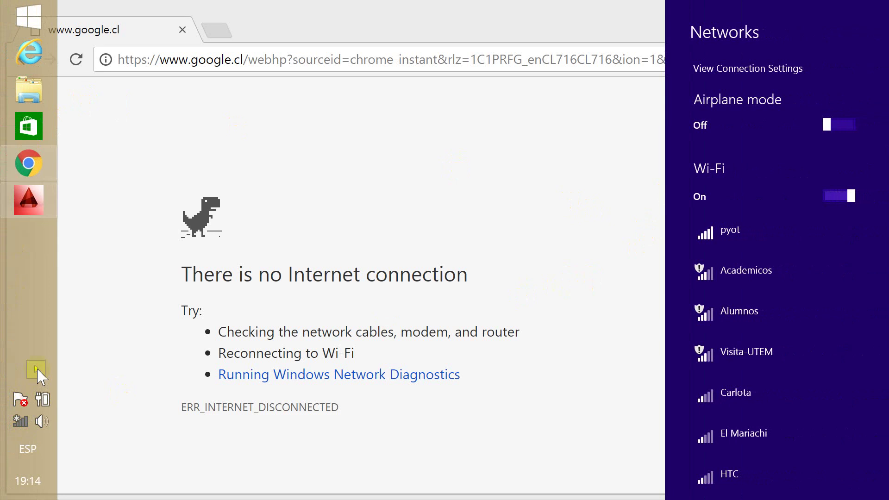
{"action": "left_click", "coordinate": [37, 371]}
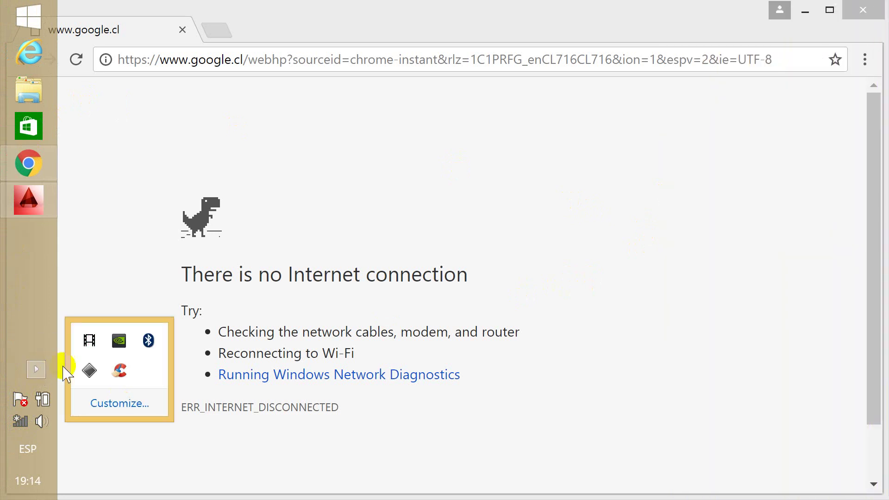
{"action": "left_click", "coordinate": [101, 402]}
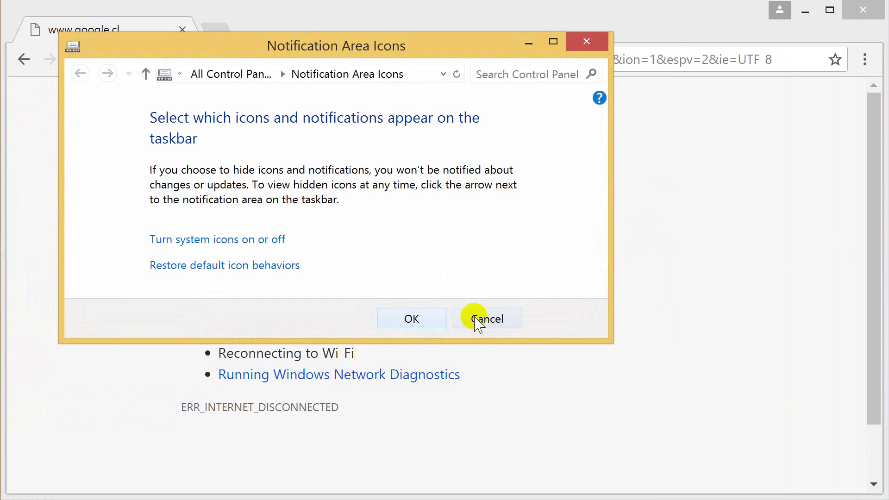
{"action": "left_click", "coordinate": [470, 319]}
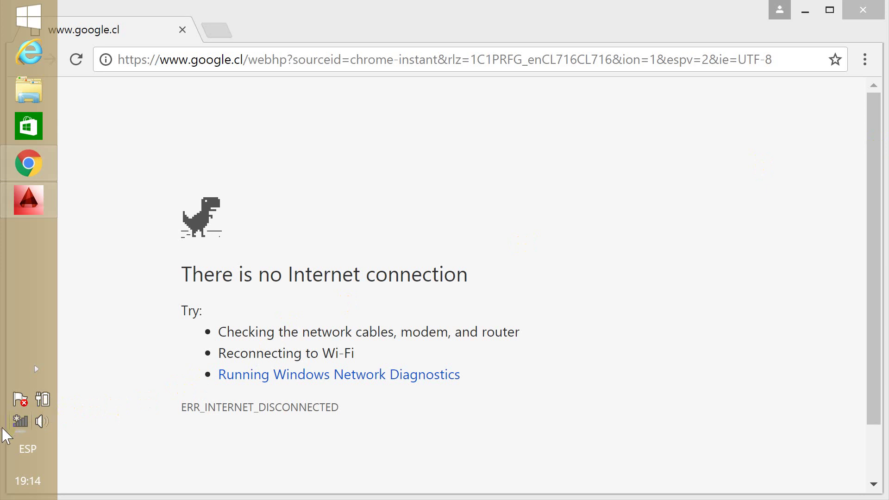
{"action": "left_click", "coordinate": [27, 448]}
{"action": "left_click", "coordinate": [21, 424]}
Reopen the Networks list, scroll through it and press the Wi-Fi toggle
{"action": "left_click", "coordinate": [20, 422]}
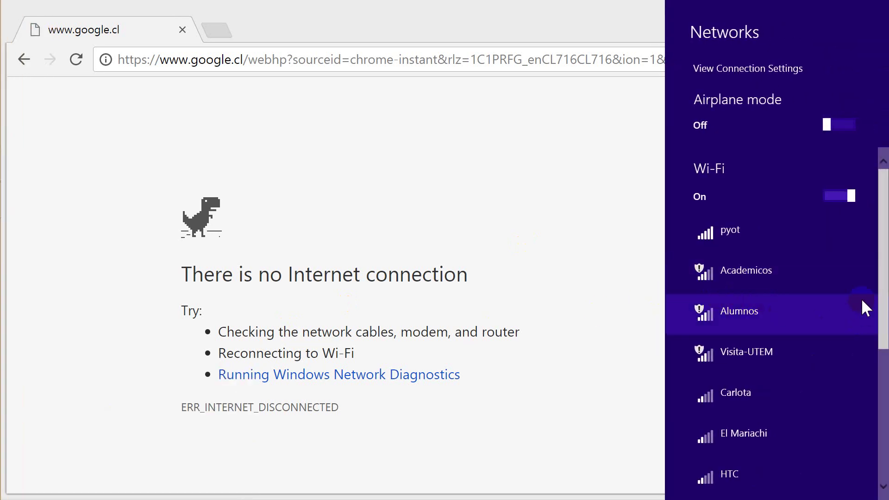
{"action": "mouse_move", "coordinate": [883, 257]}
{"action": "left_mouse_down"}
{"action": "mouse_move", "coordinate": [885, 342]}
{"action": "mouse_move", "coordinate": [885, 254]}
{"action": "left_mouse_up"}
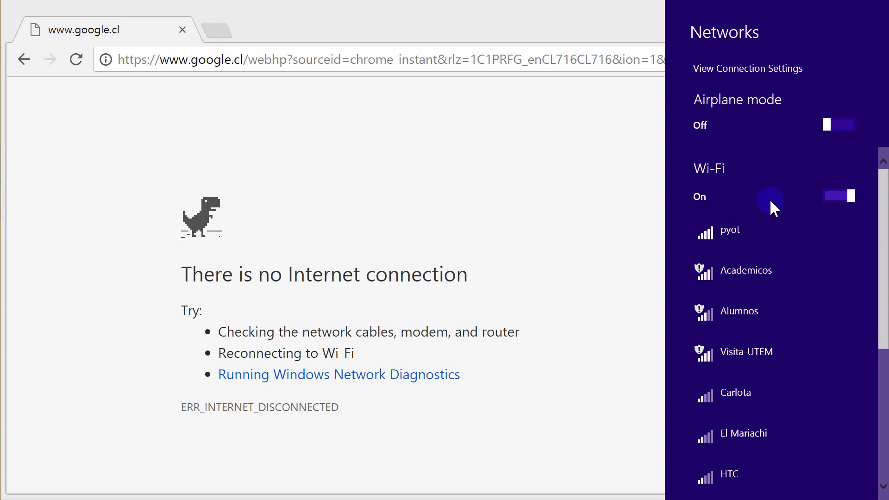
{"action": "mouse_move", "coordinate": [882, 218]}
{"action": "left_mouse_down"}
{"action": "mouse_move", "coordinate": [883, 376]}
{"action": "mouse_move", "coordinate": [886, 197]}
{"action": "left_mouse_up"}
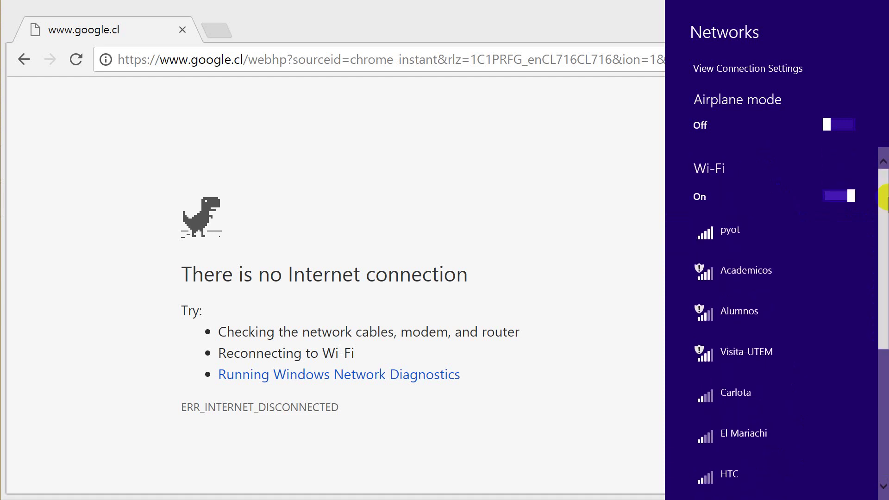
{"action": "left_click", "coordinate": [830, 202]}
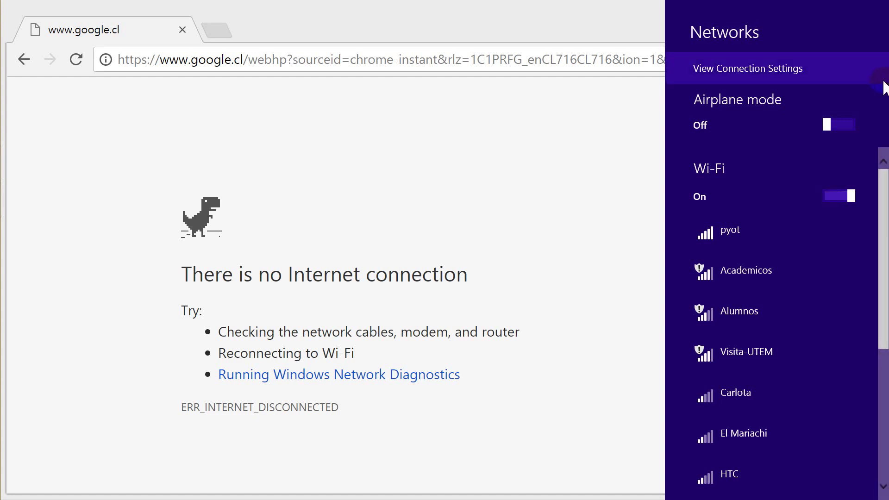
Review the known Wi-Fi networks in PC settings and select the saved iPolo_ network
{"action": "left_click", "coordinate": [794, 59]}
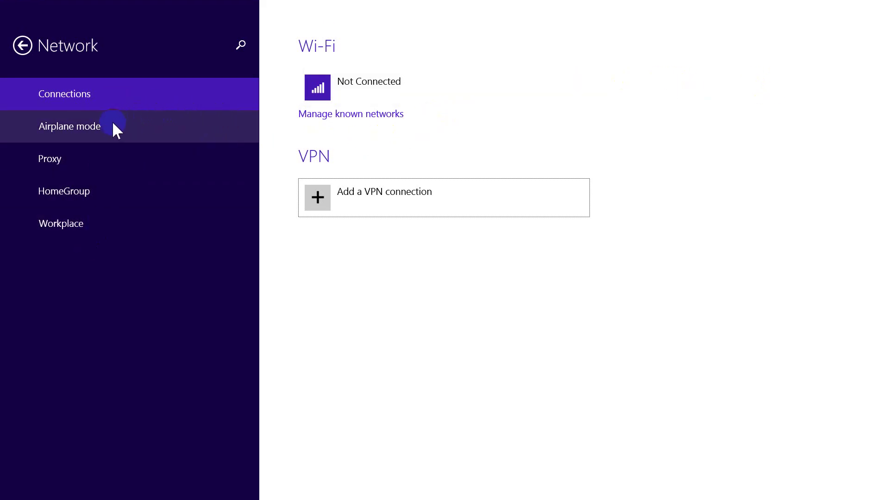
{"action": "left_click", "coordinate": [307, 115]}
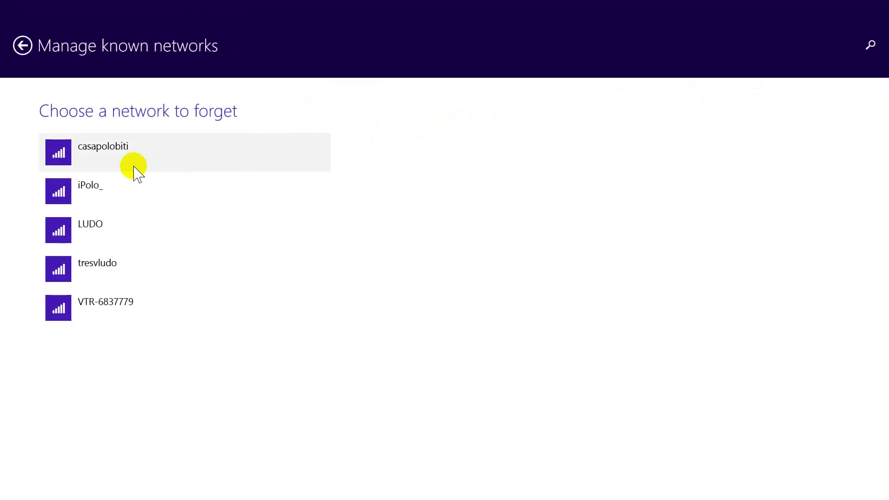
{"action": "left_click", "coordinate": [80, 192]}
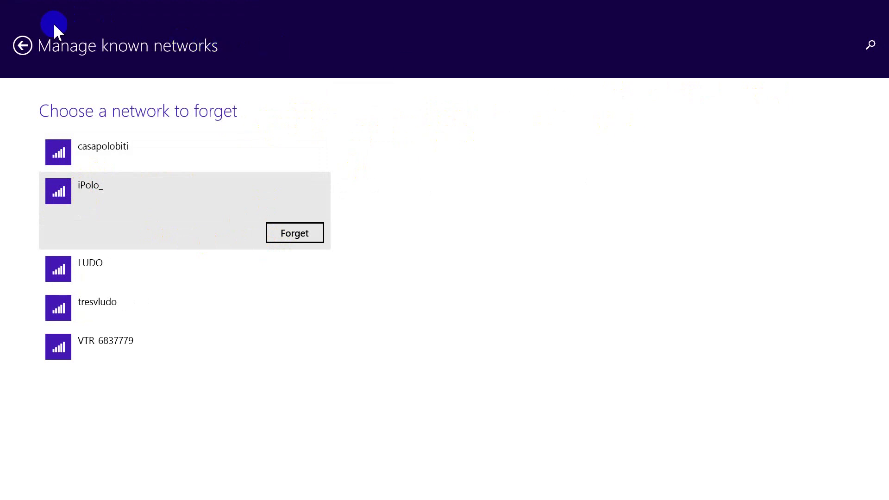
{"action": "left_click", "coordinate": [22, 45]}
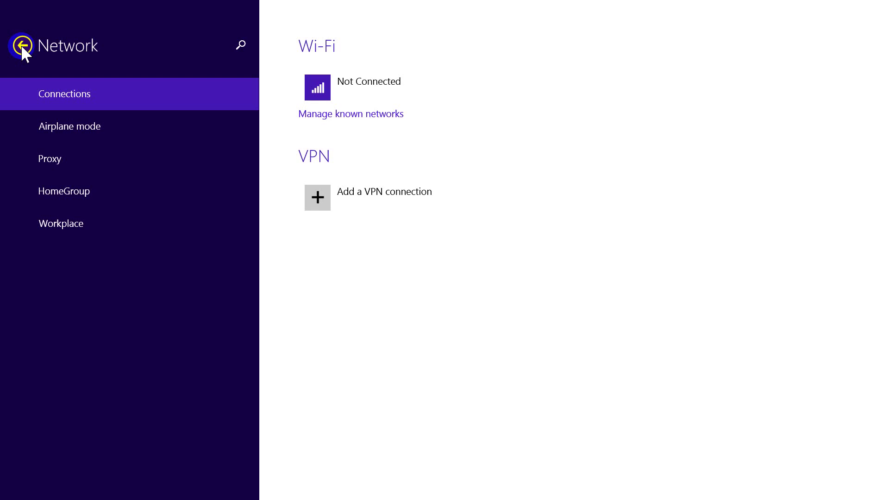
Check the Network page showing Wi-Fi Not Connected, then return to the desktop
{"action": "left_click", "coordinate": [21, 38]}
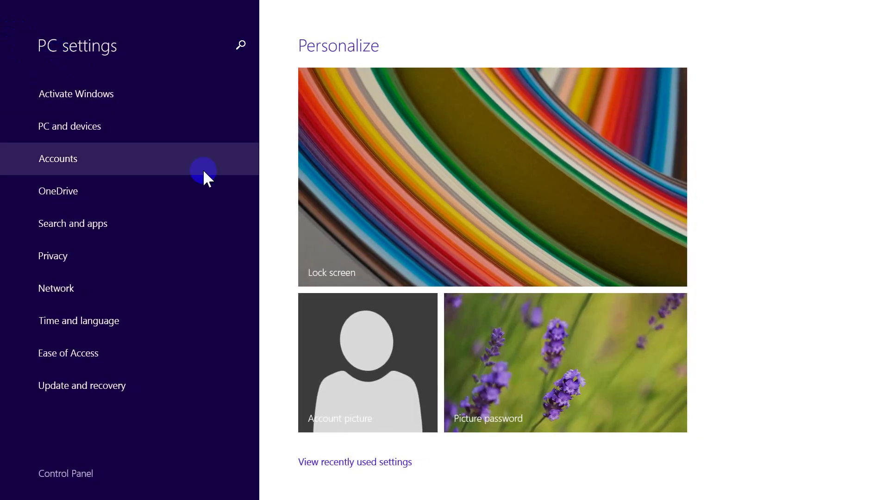
{"action": "left_click", "coordinate": [118, 289]}
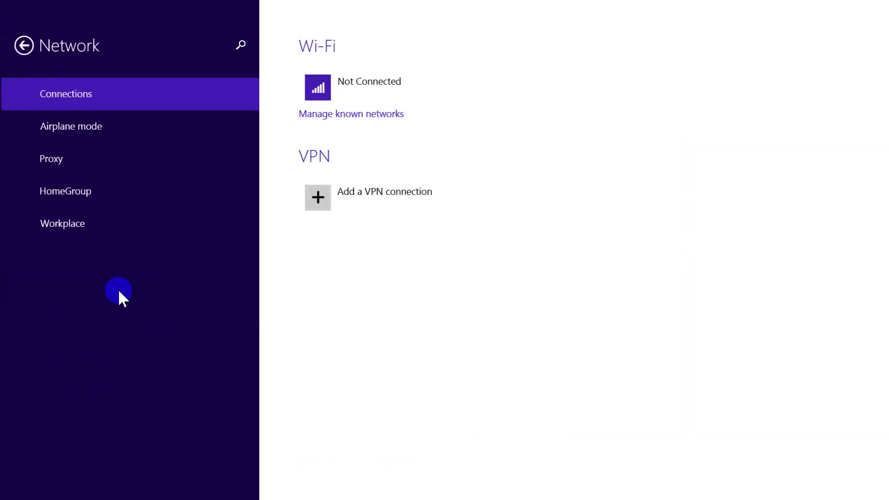
{"action": "left_click", "coordinate": [24, 45]}
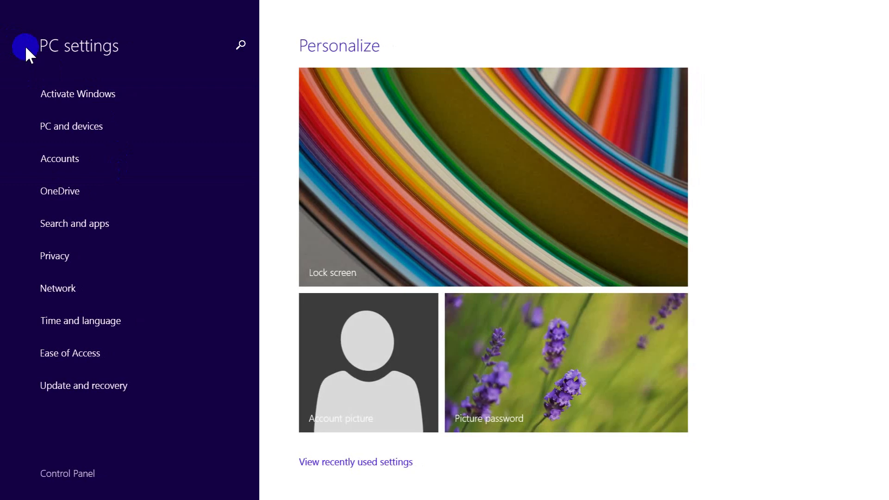
{"action": "left_click", "coordinate": [75, 324]}
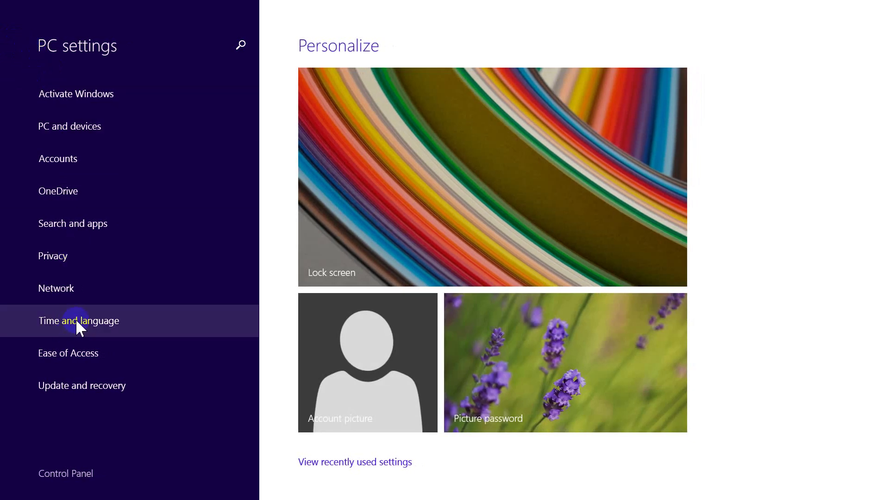
{"action": "key", "text": "super"}
{"action": "left_click", "coordinate": [93, 321]}
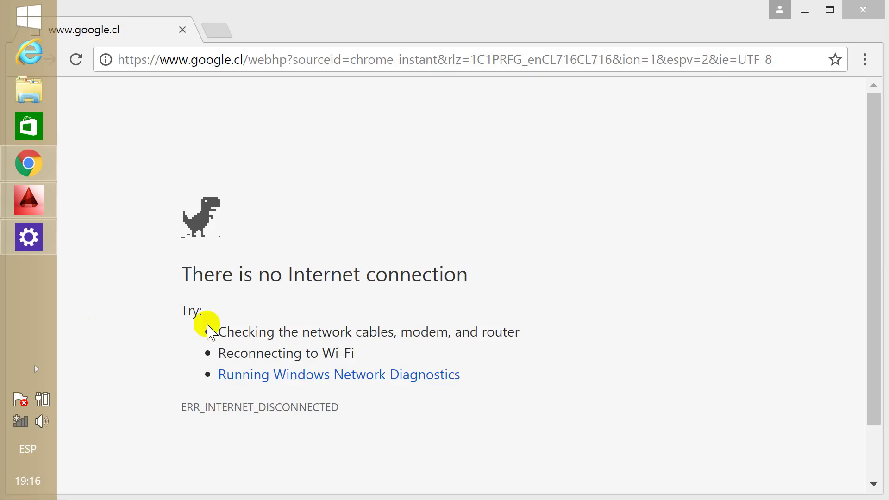
Show the nearby Wi-Fi list, scrolled down to eduroam, the UTEM networks and Hidden network
{"action": "left_click", "coordinate": [21, 423]}
{"action": "left_click", "coordinate": [877, 197]}
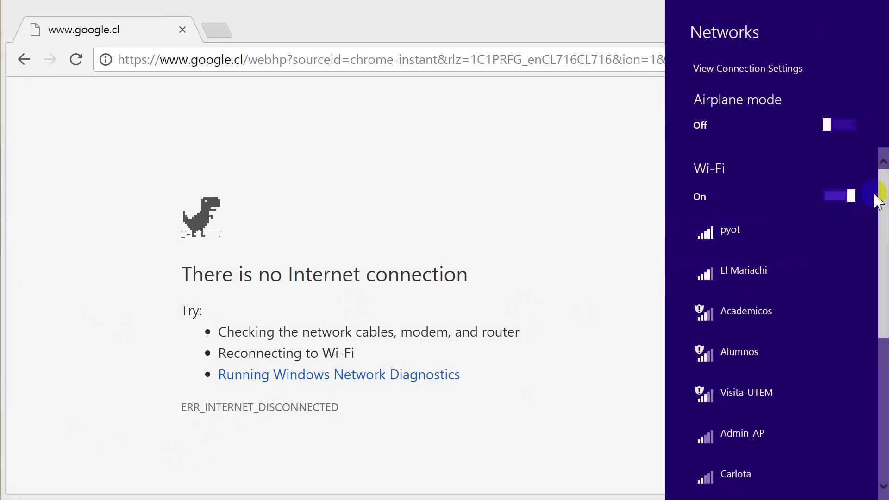
{"action": "left_click_drag", "start_coordinate": [877, 197], "coordinate": [877, 399]}
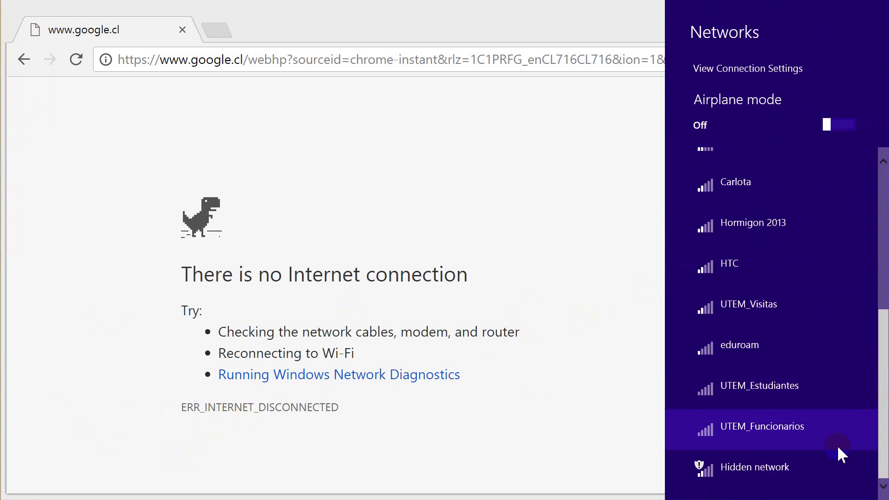